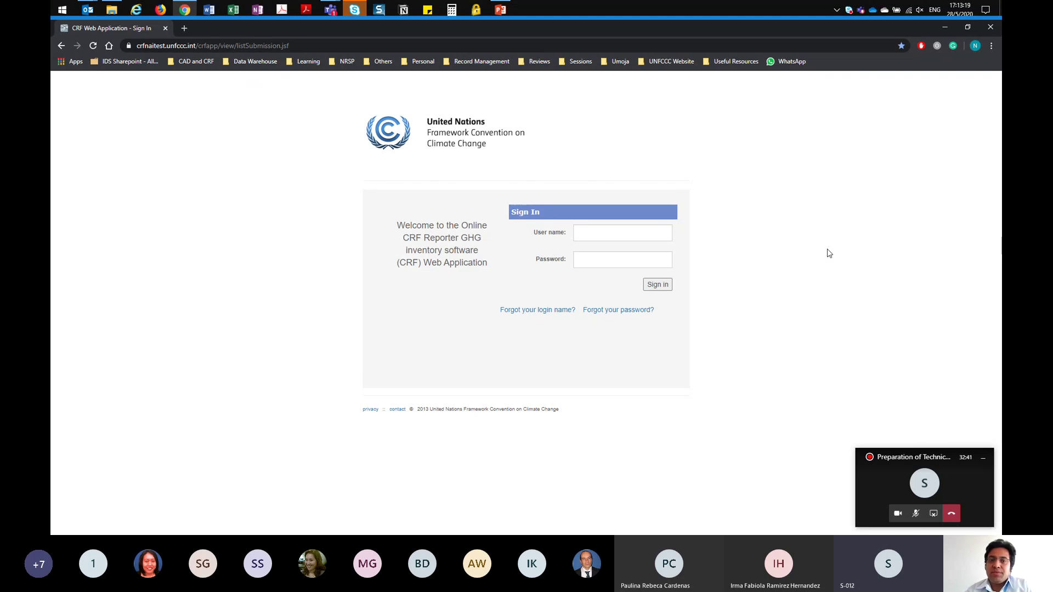
Step: Sign in to CRF Reporter with the saved user name and the account password
click(571, 42)
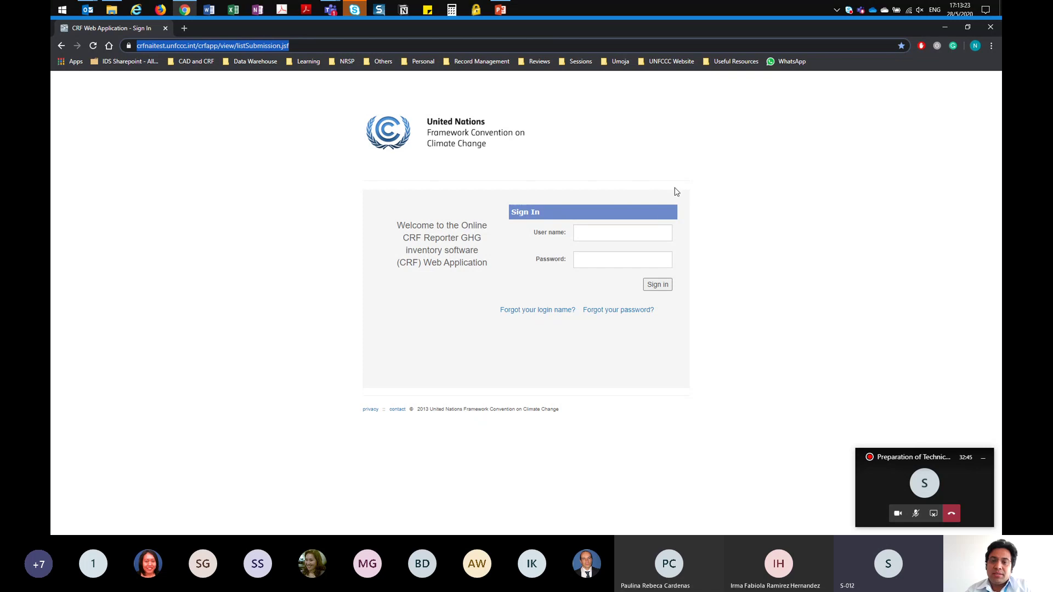
click(598, 236)
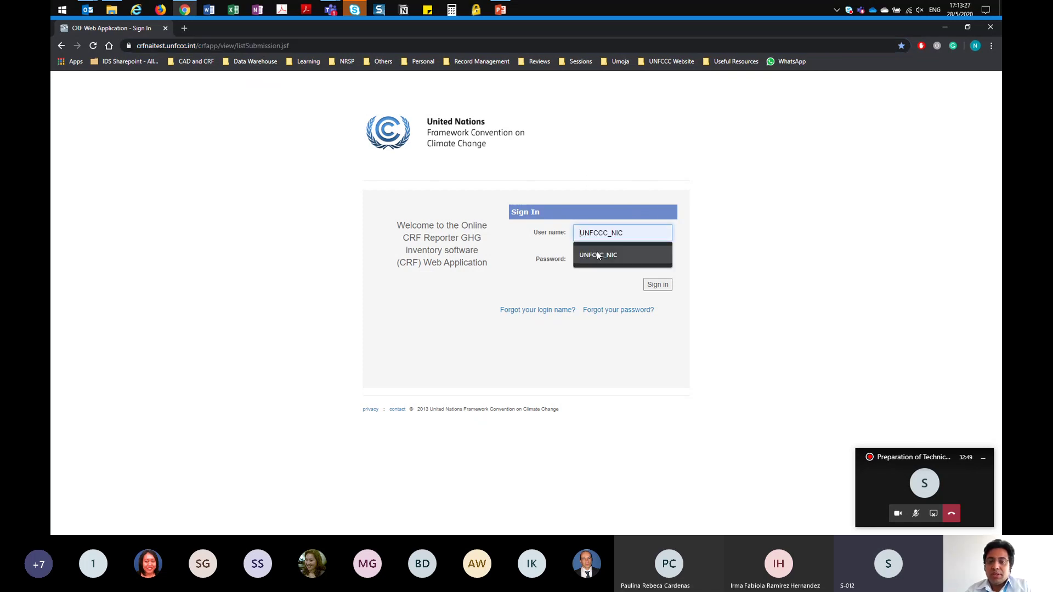
click(597, 253)
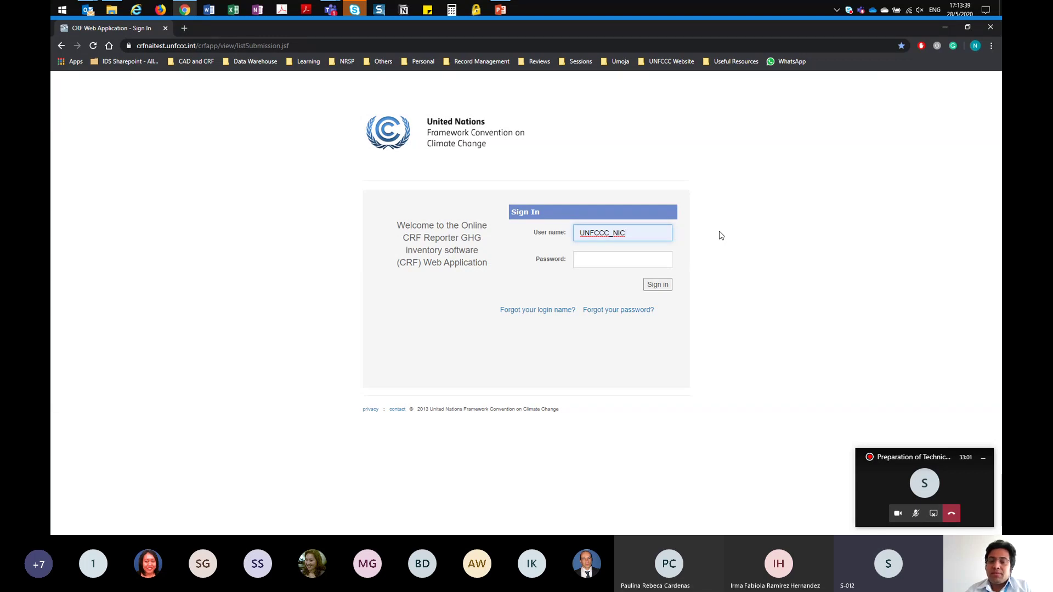
click(618, 261)
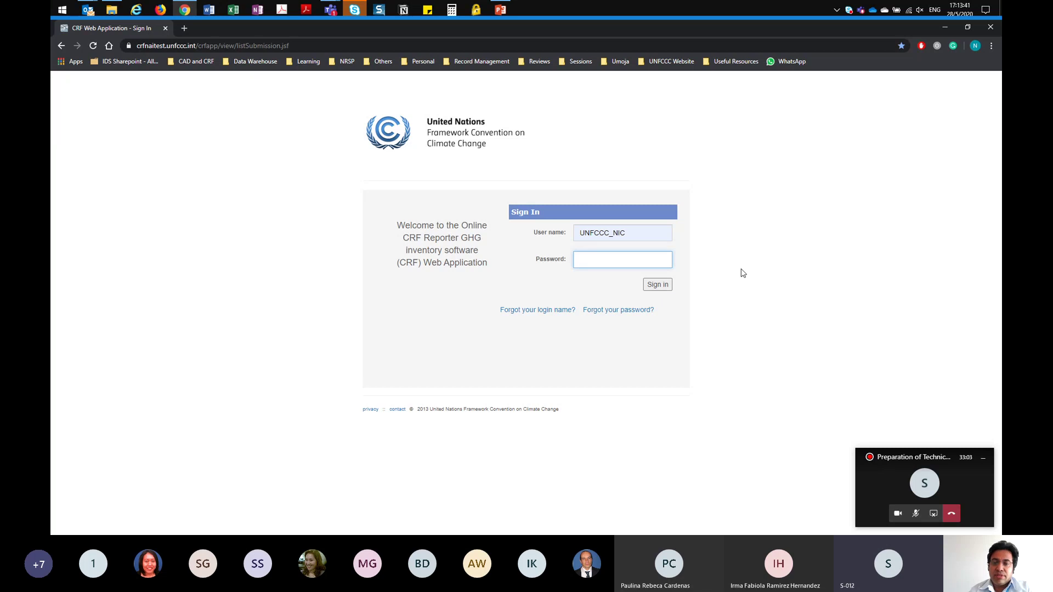
text(***)
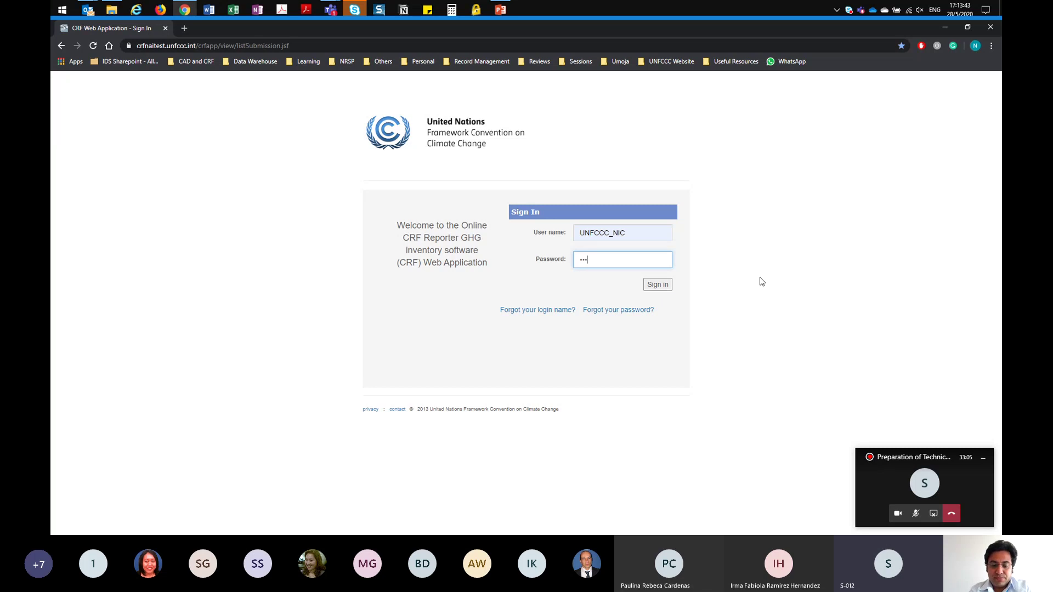
text(***)
key(Return)
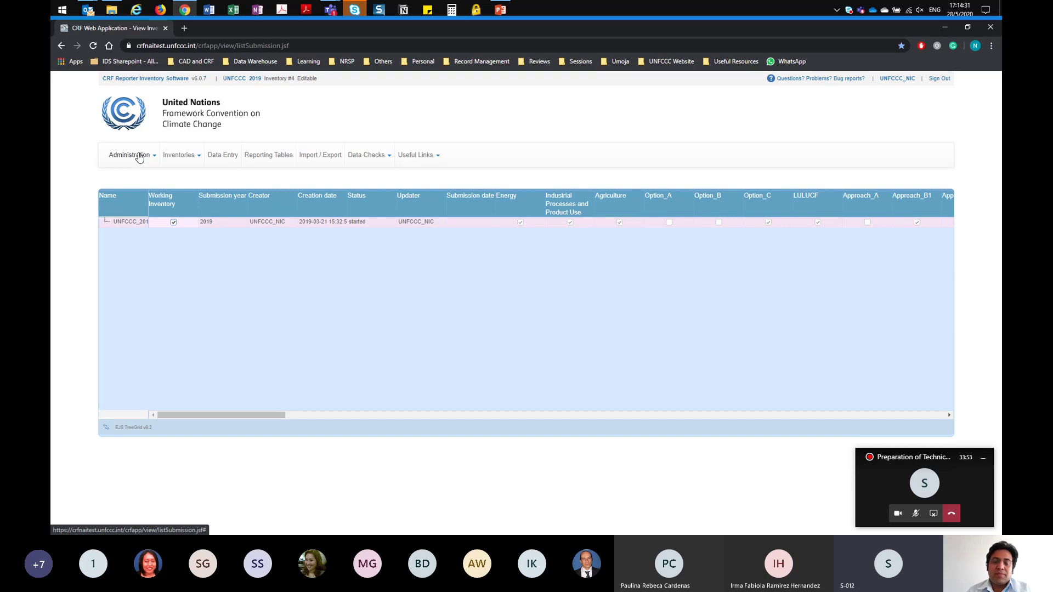
click(140, 157)
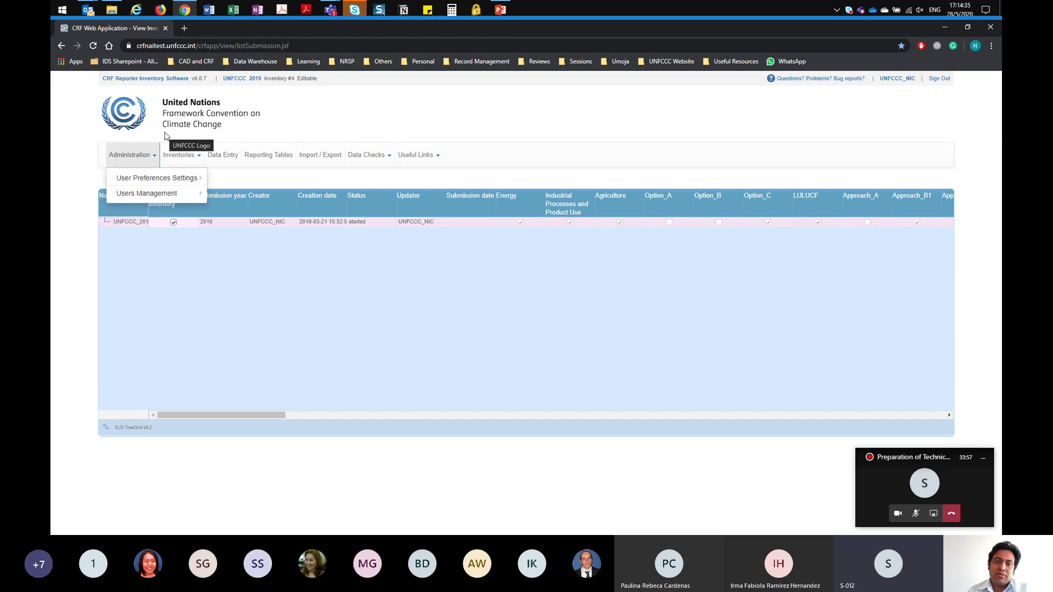
click(158, 137)
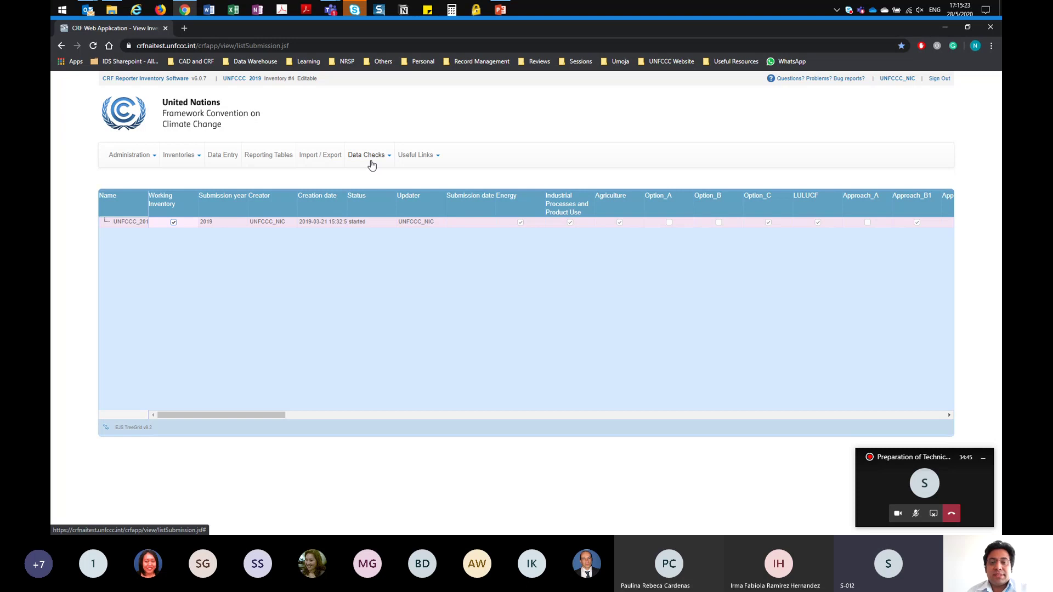
click(435, 159)
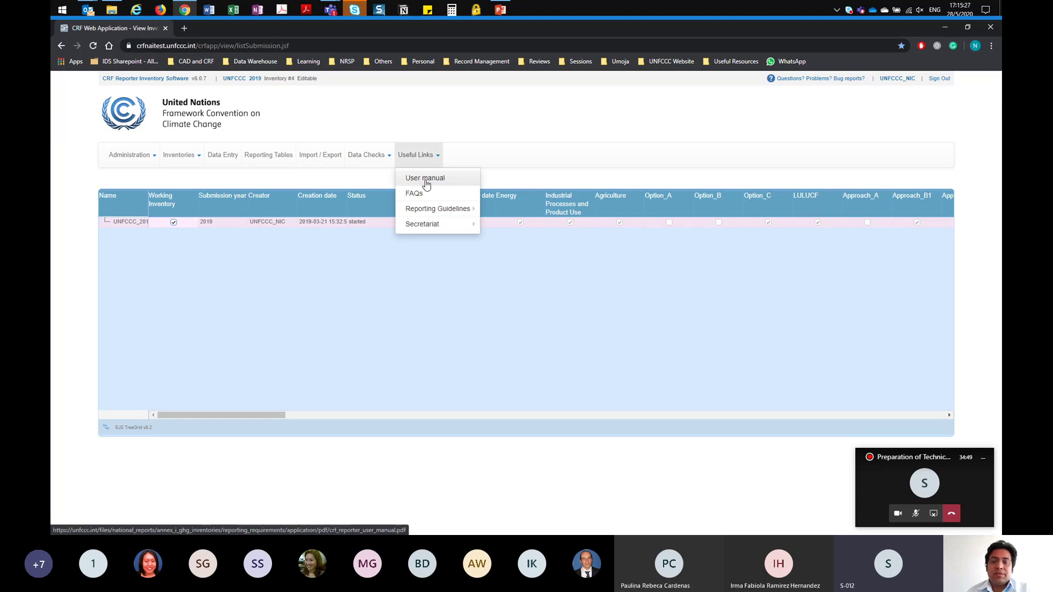
mouse_move(438, 209)
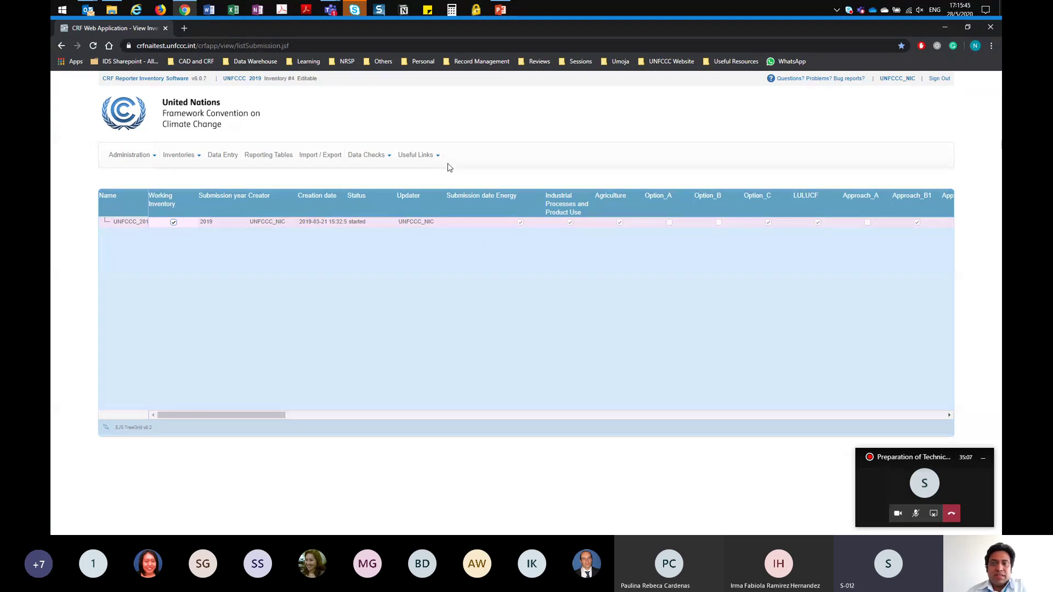
Step: View the Change My Password form, cancel it unchanged, and bring up the Users Management options
click(155, 164)
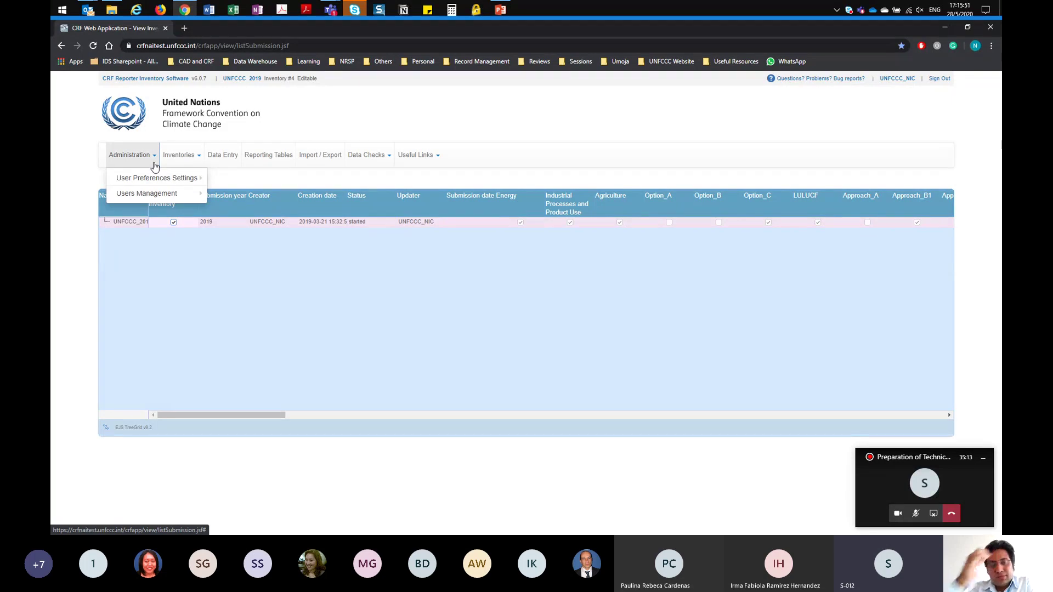
mouse_move(154, 180)
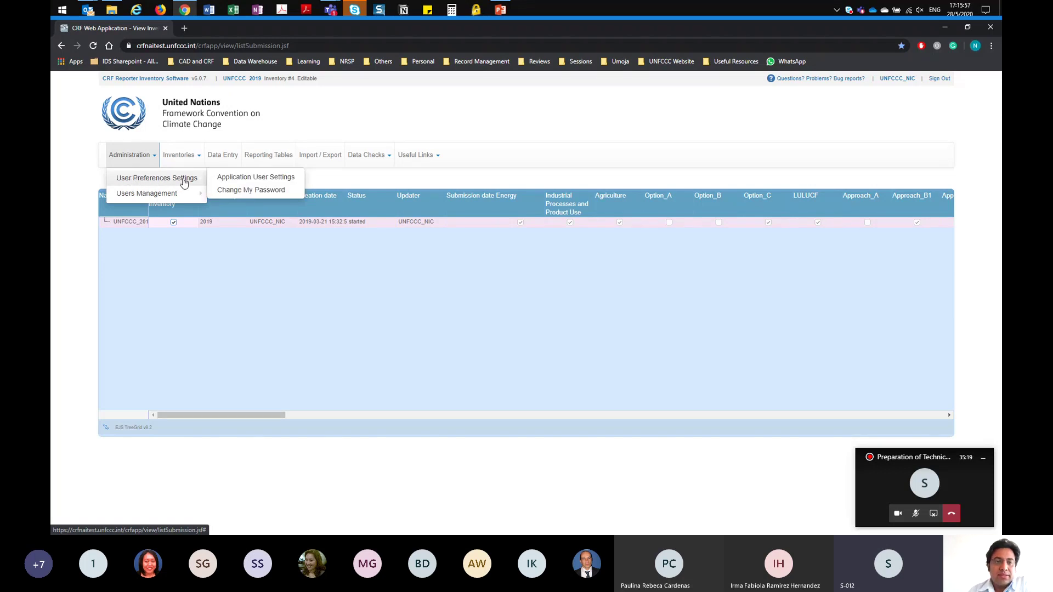
click(244, 190)
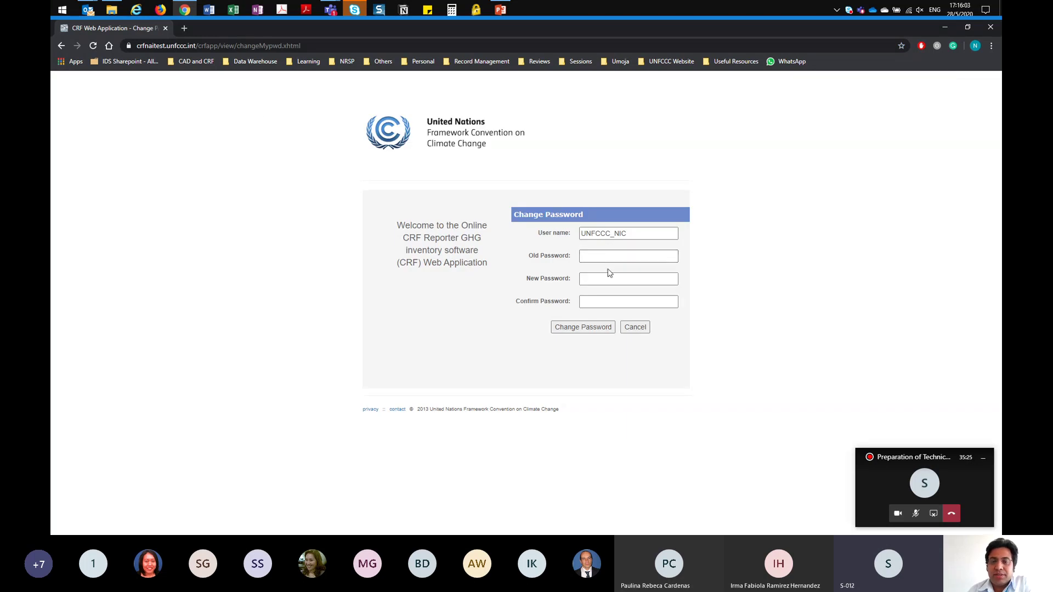
click(645, 333)
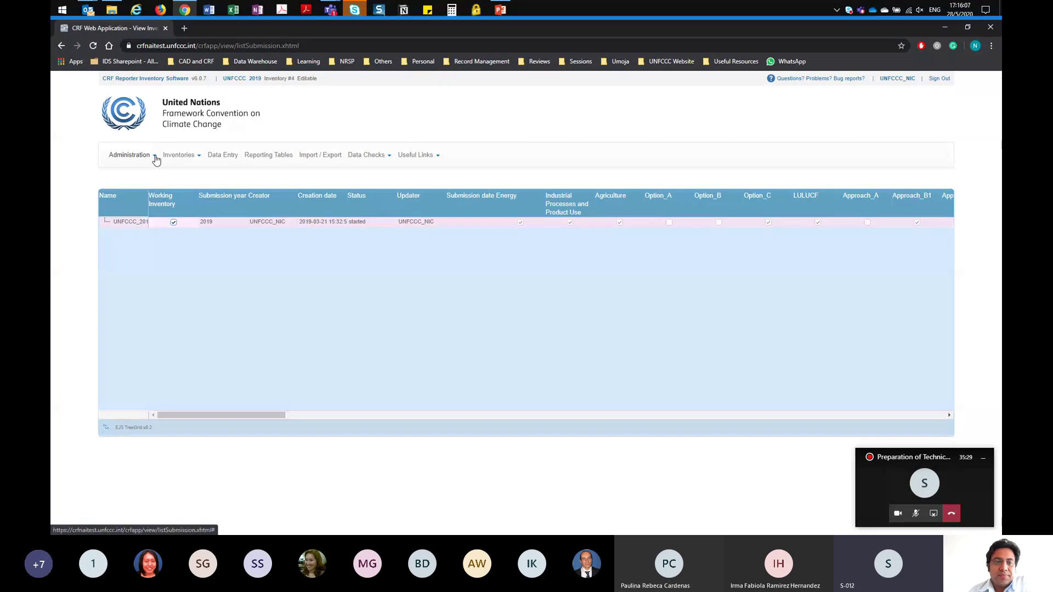
click(152, 157)
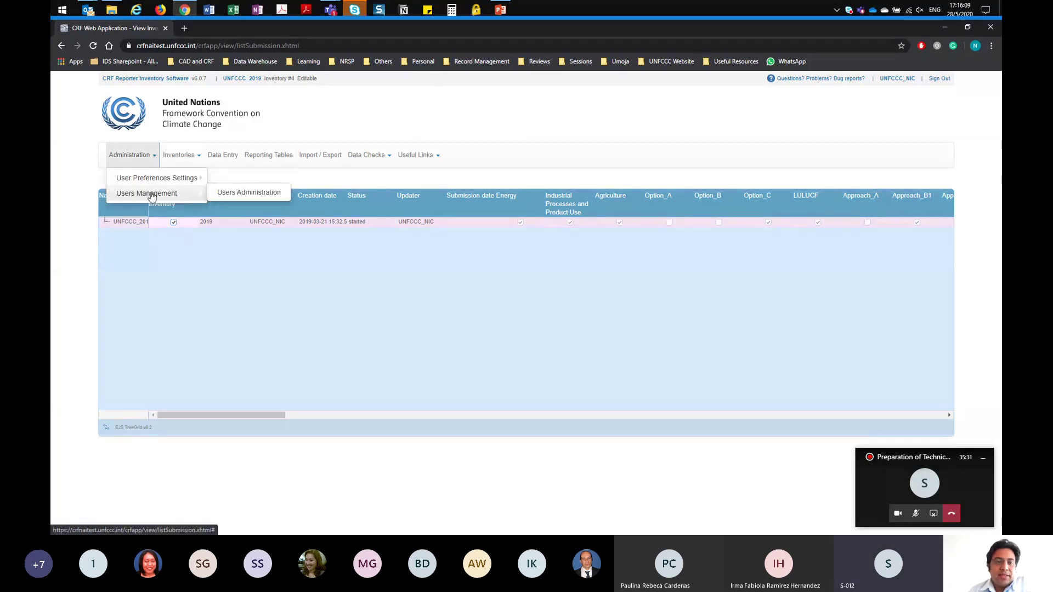
Step: Go to Users Administration and scroll through the grid of existing user accounts
click(243, 195)
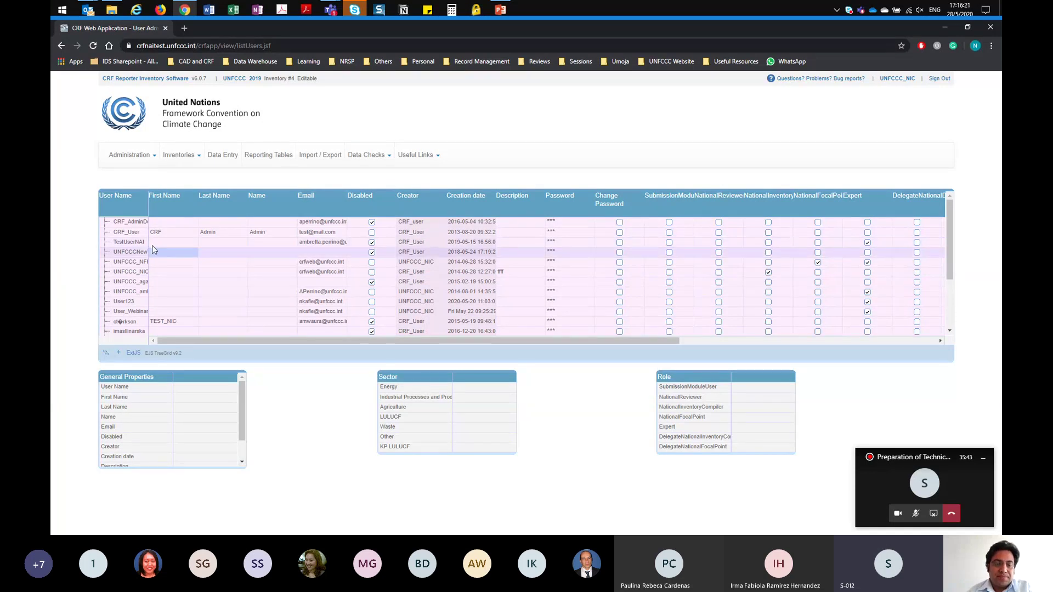
scroll(160, 252, down, 3)
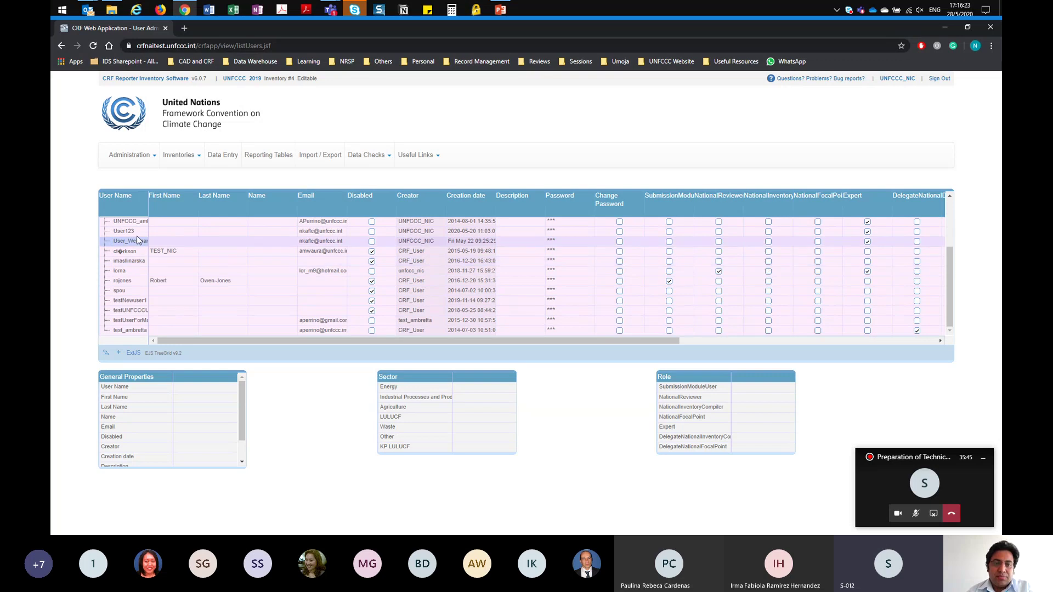
scroll(140, 233, up, 3)
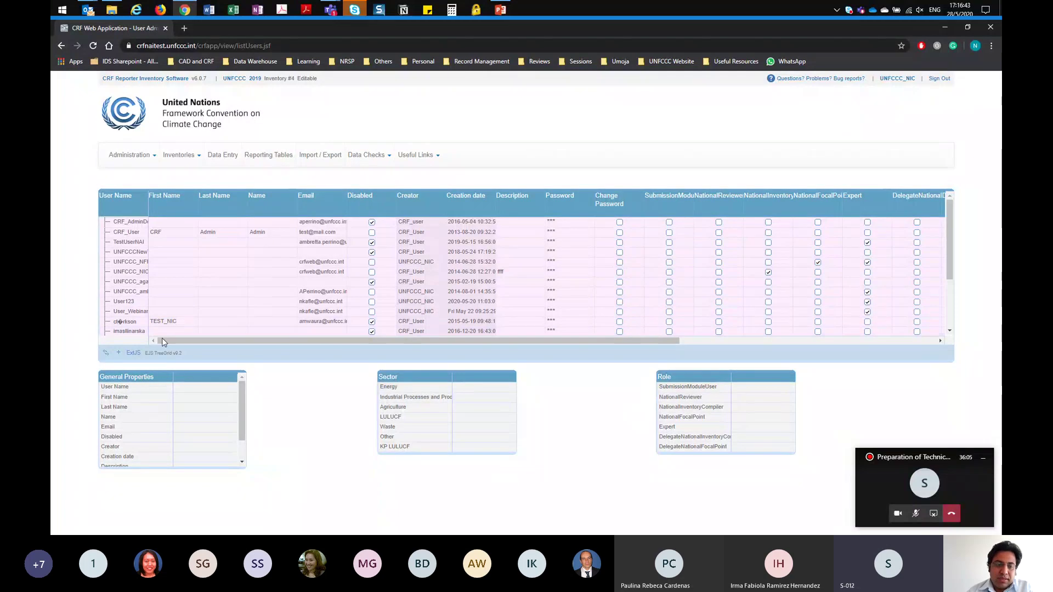
scroll(181, 329, down, 3)
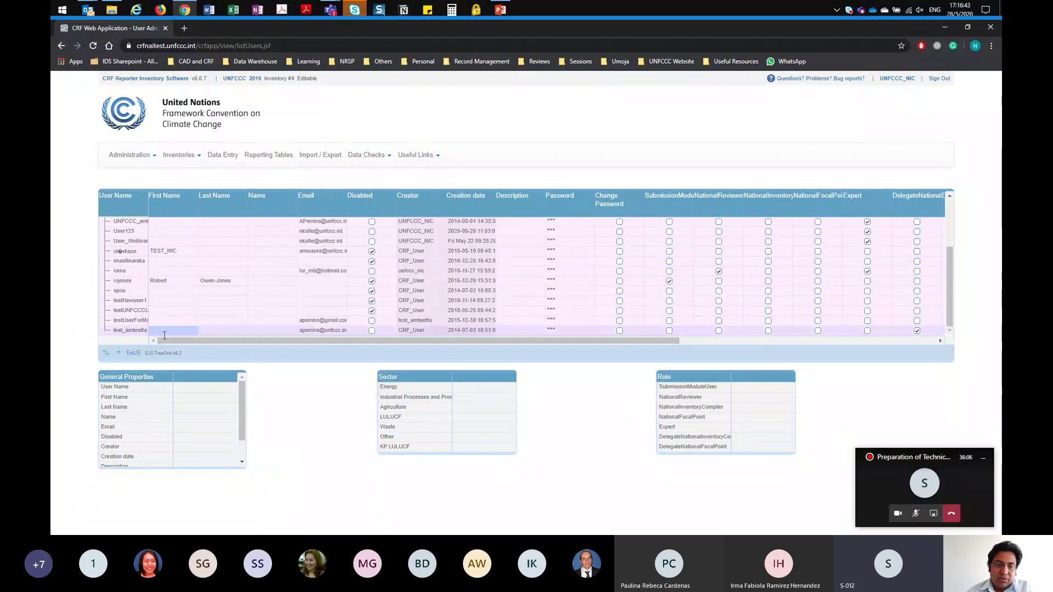
Step: Add a new user named 'User_Weninar' and fill in the user's e-mail address
click(119, 355)
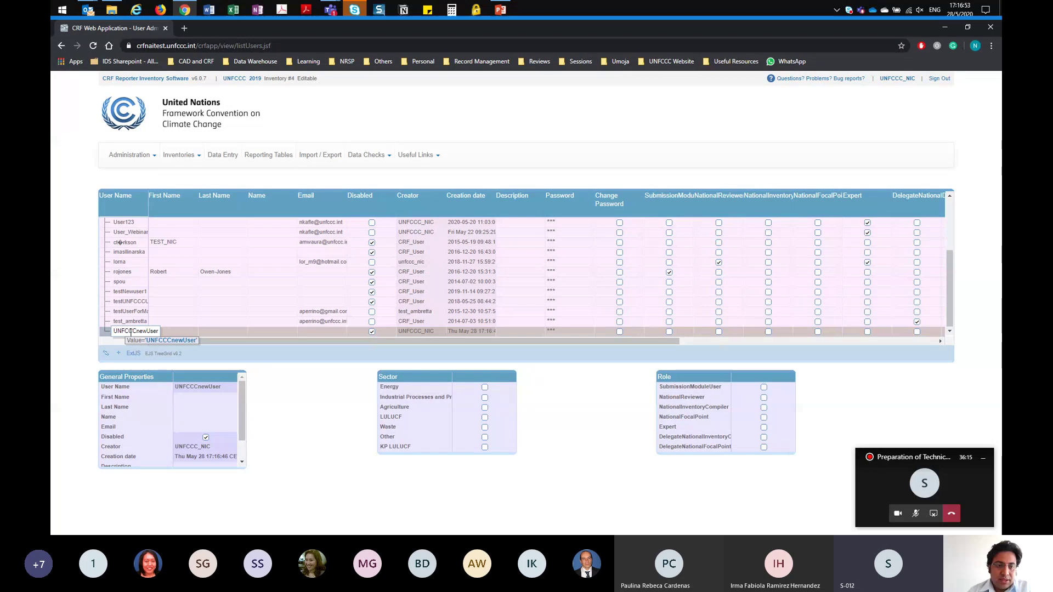
click(236, 388)
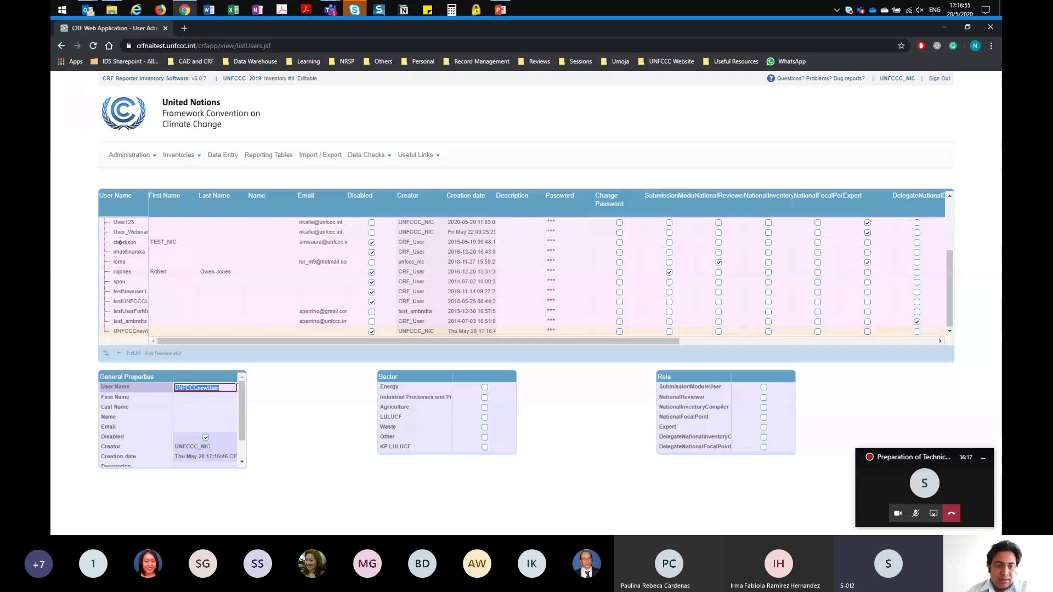
text(User)
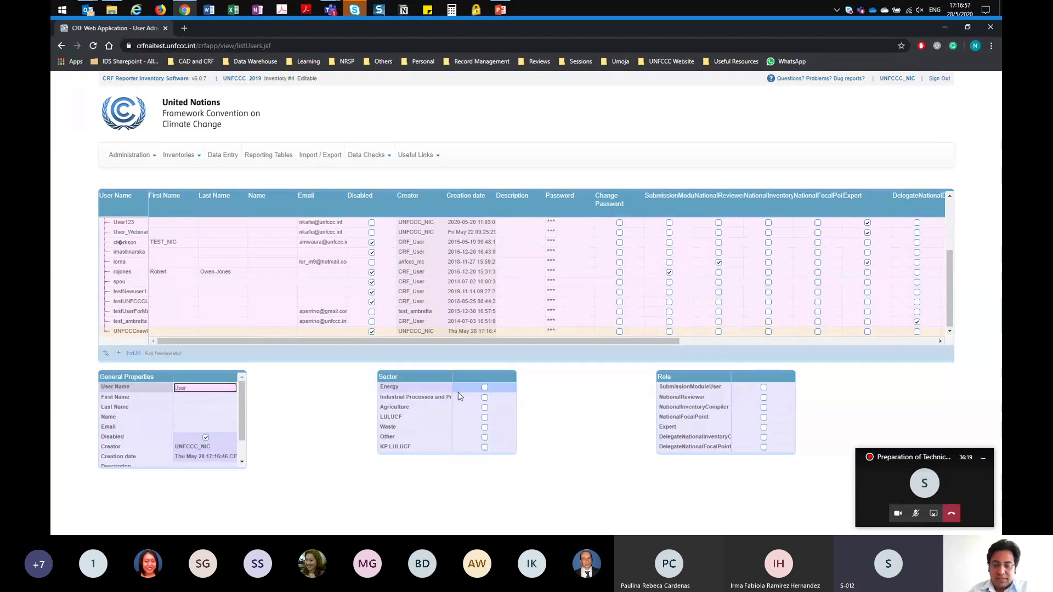
text(_Wen)
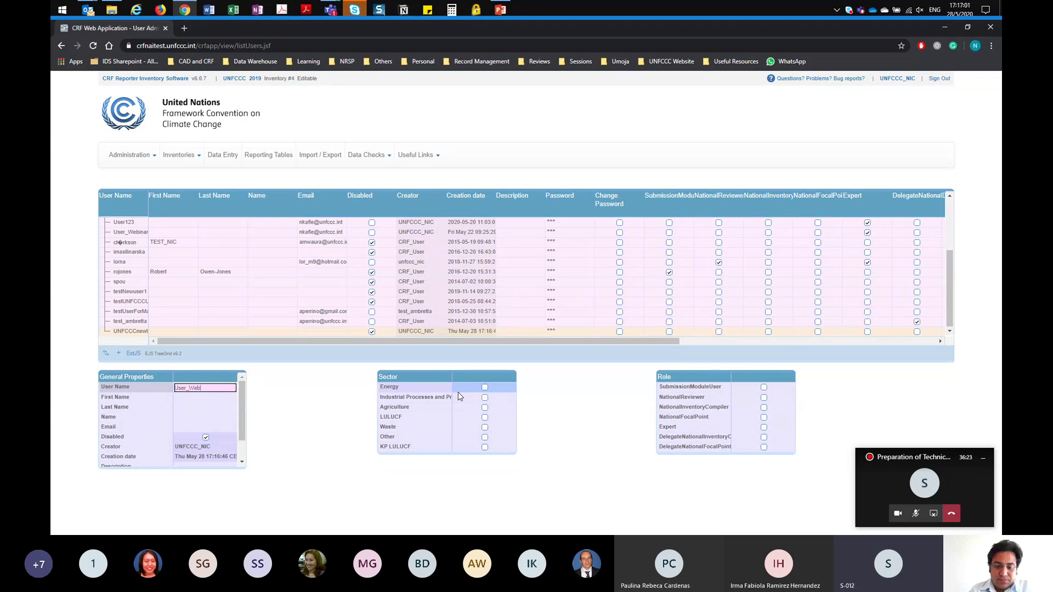
text(inar2)
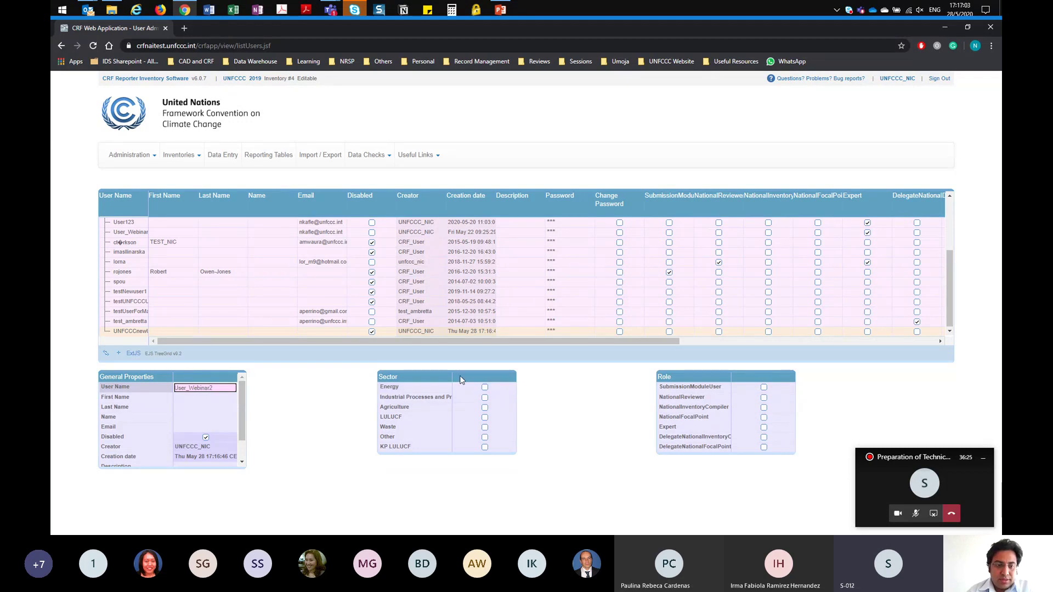
key(Return)
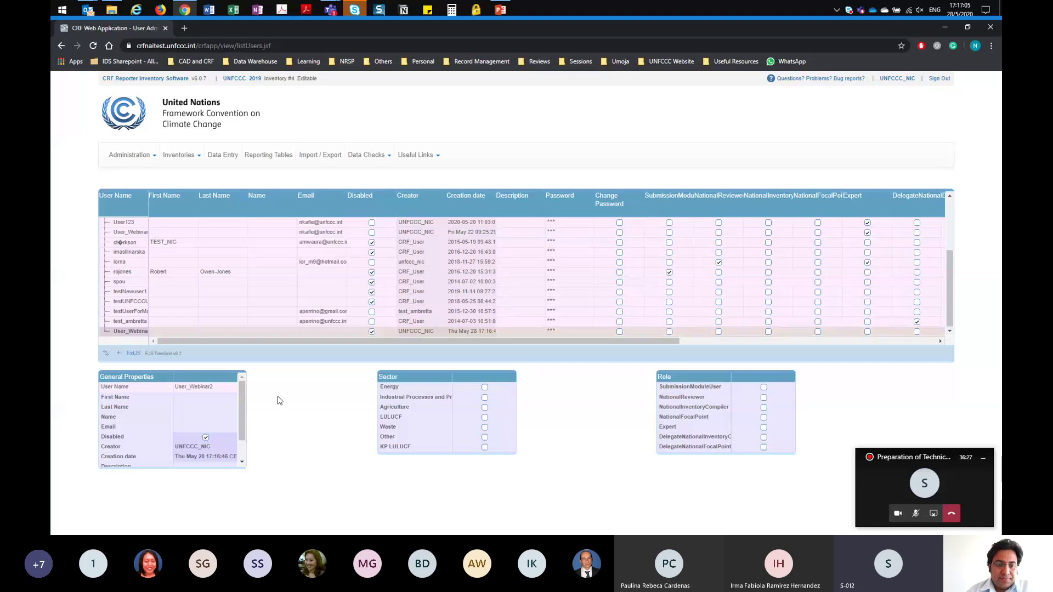
click(177, 427)
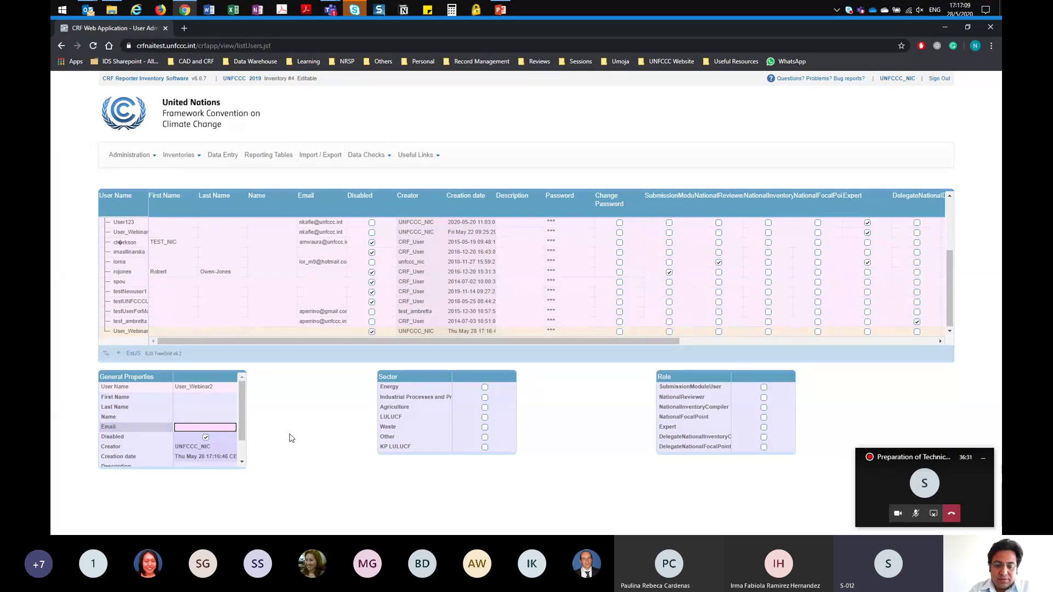
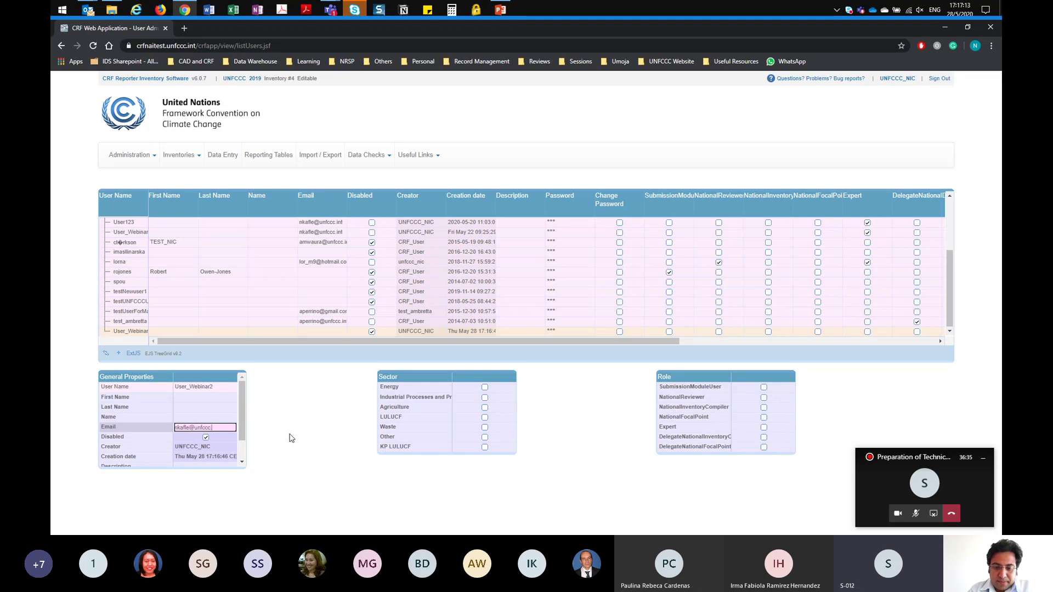
key(Return)
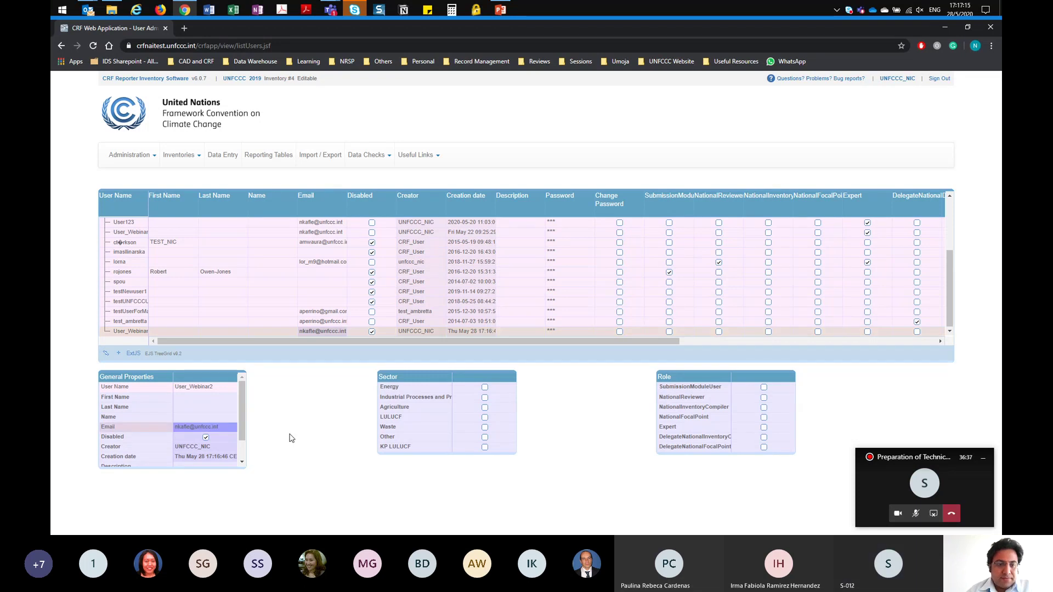
Step: Dismiss the browser context menus raised near the General Properties panel
right_click(241, 439)
click(242, 445)
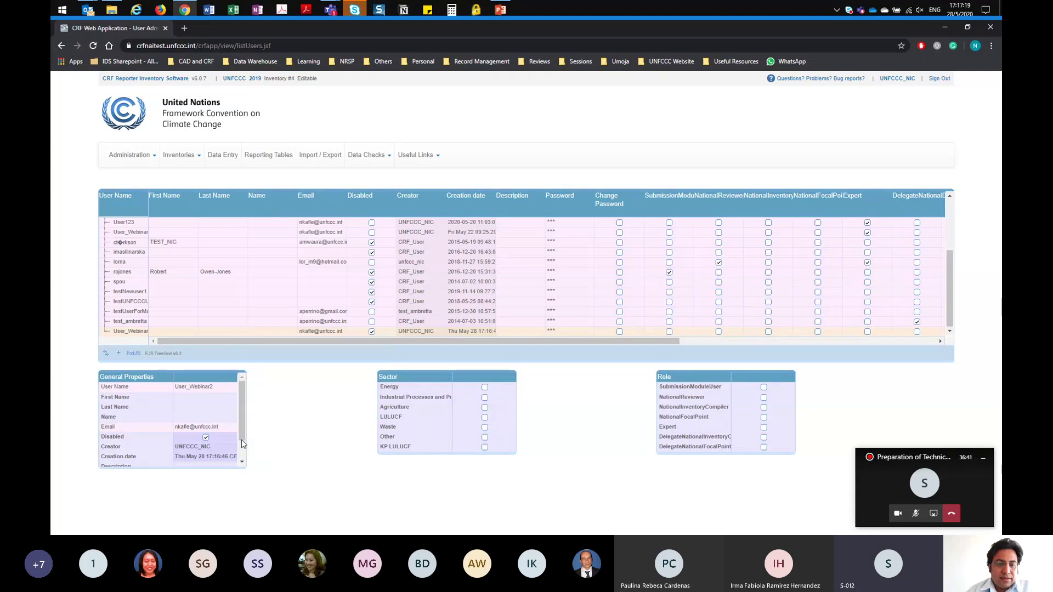
right_click(244, 454)
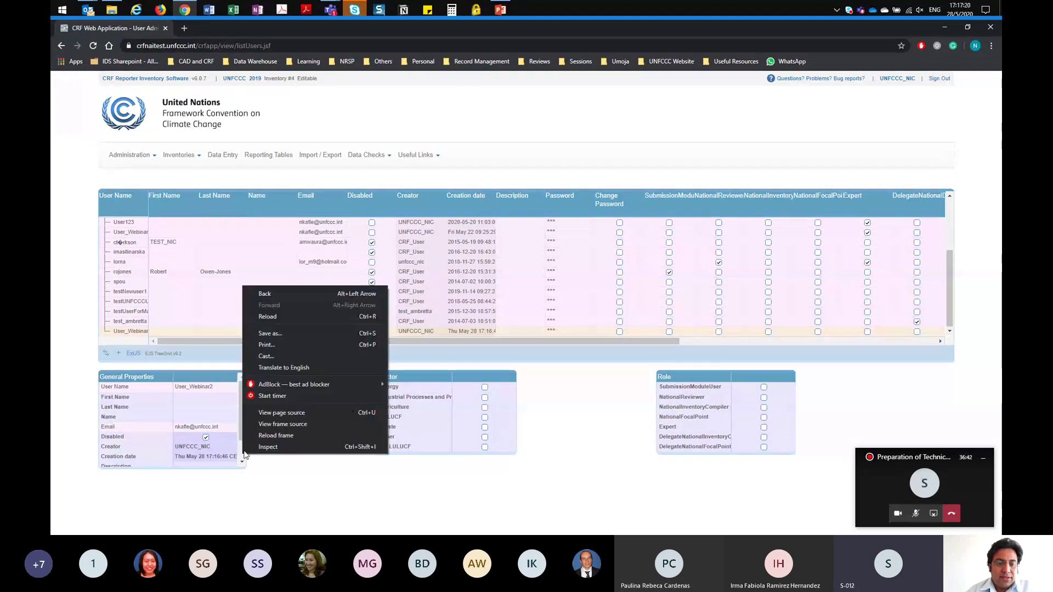
click(543, 475)
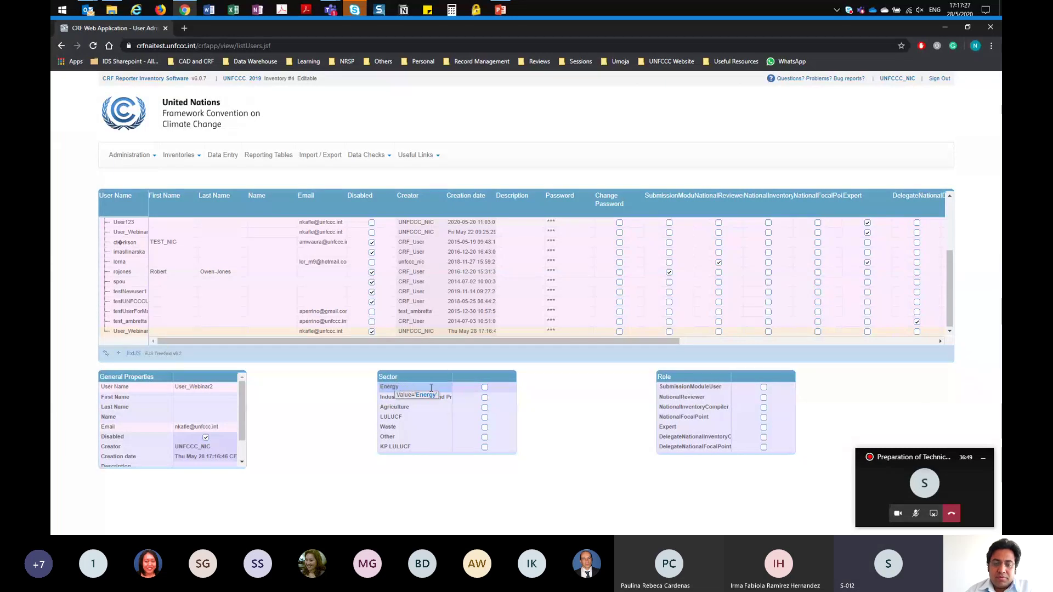
Step: Give the new user the Energy sector and the Expert role
click(486, 389)
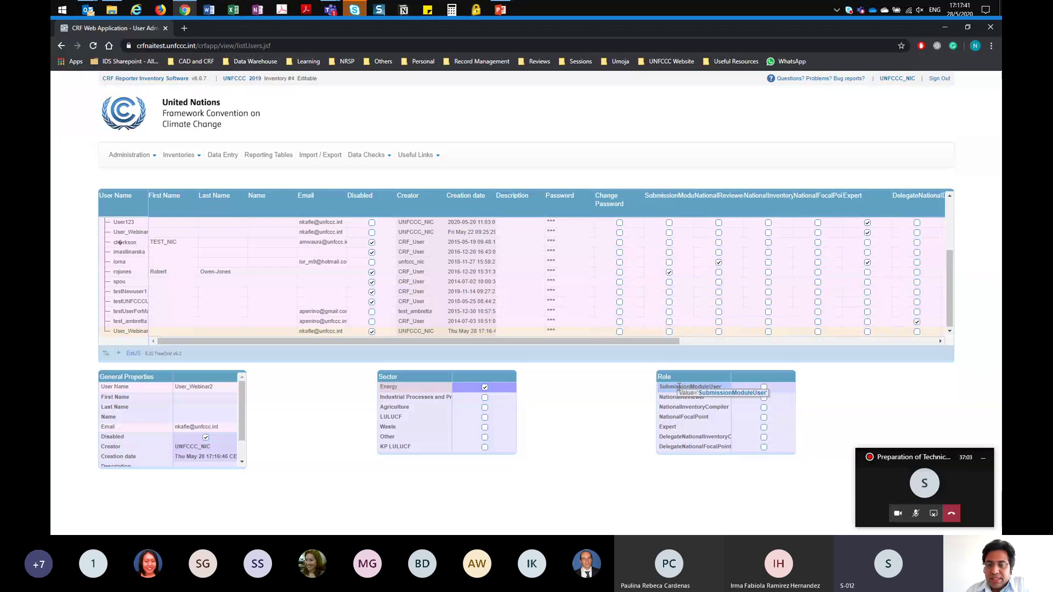
click(763, 428)
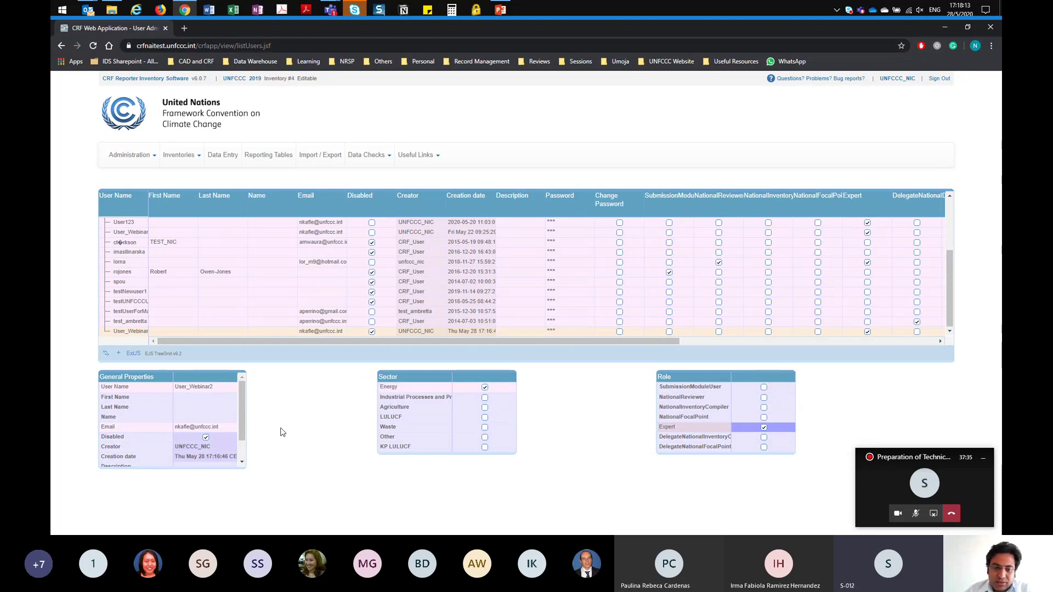
Step: Set a new password for the user in General Properties
scroll(242, 430, down, 1)
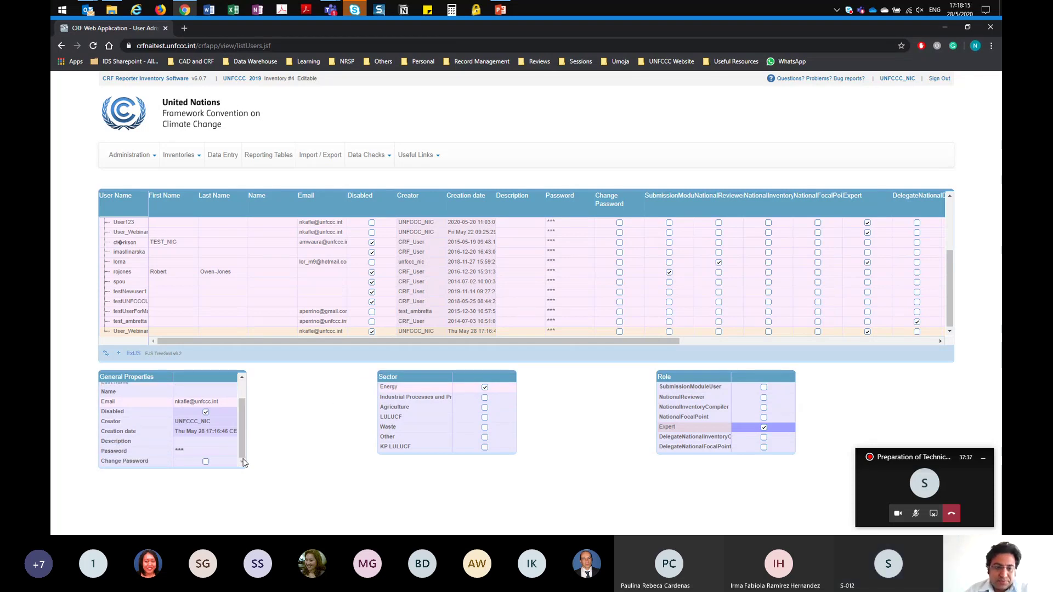
click(196, 451)
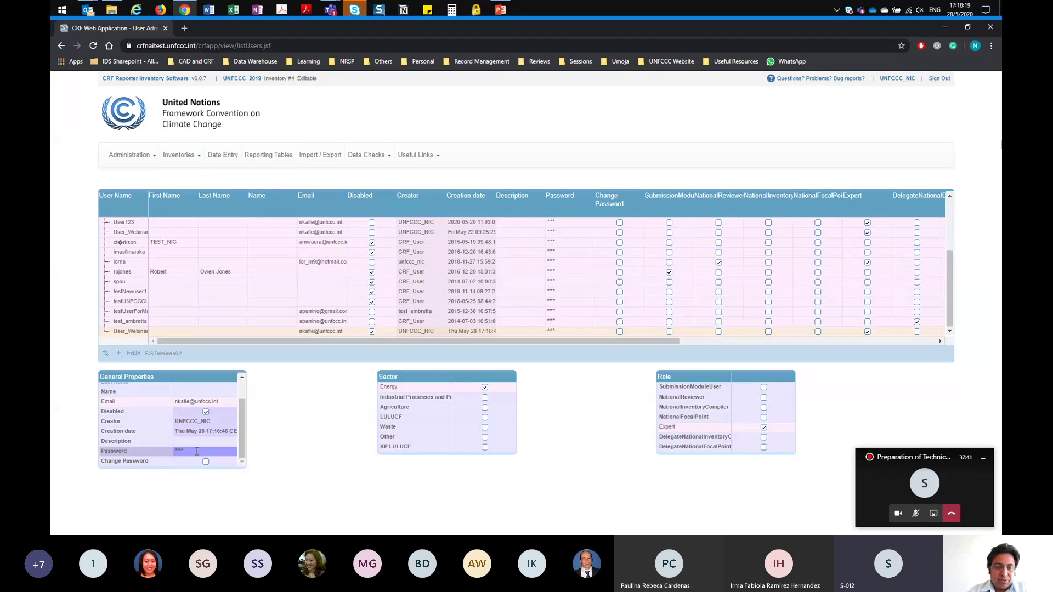
text(•••)
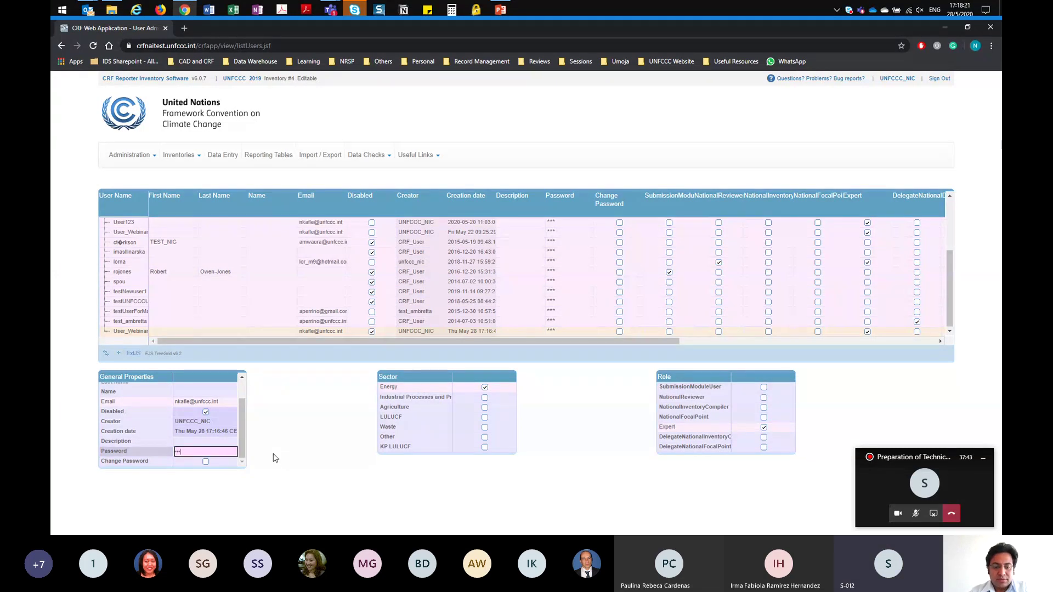
text(•)
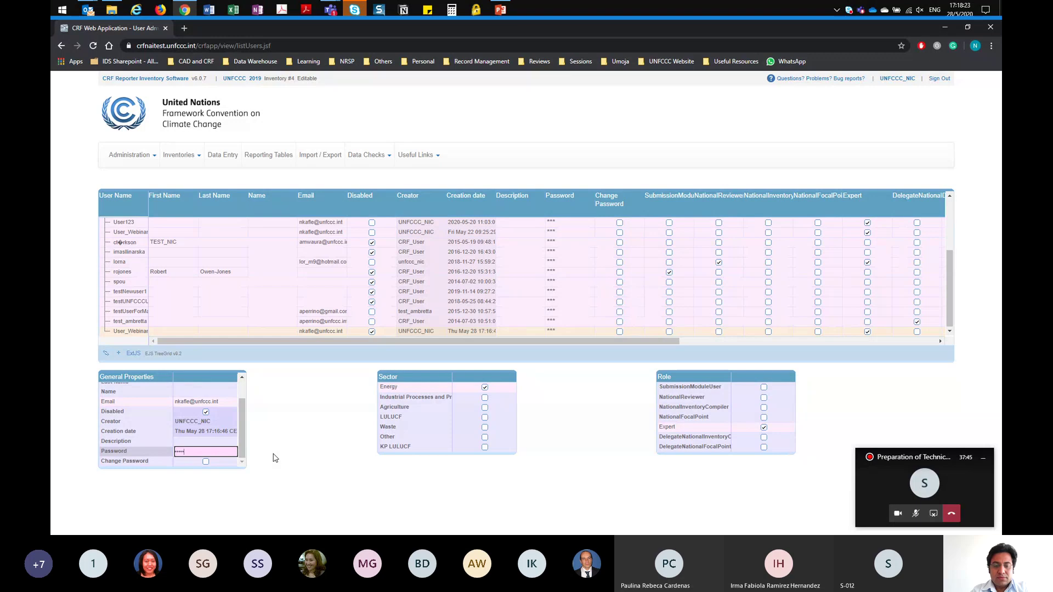
text(••)
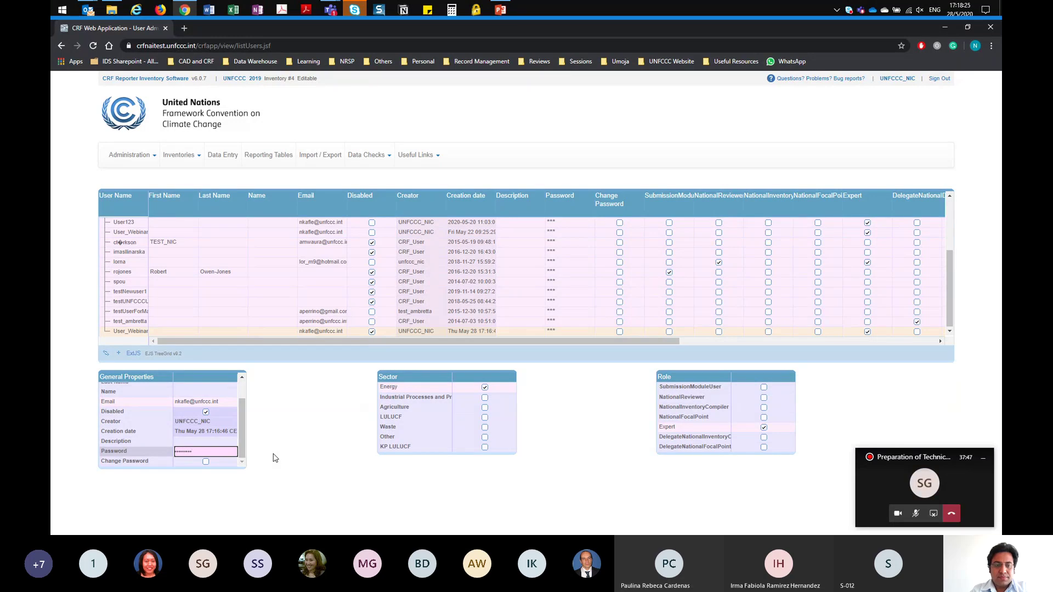
key(Return)
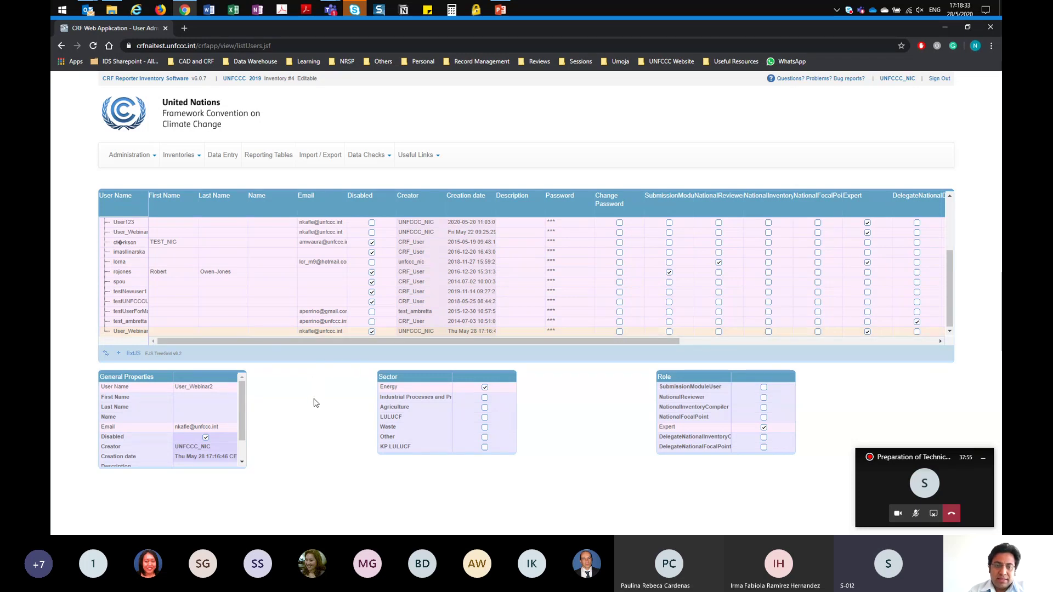
Step: Untick Disabled so the user account is enabled
drag(244, 430, 247, 454)
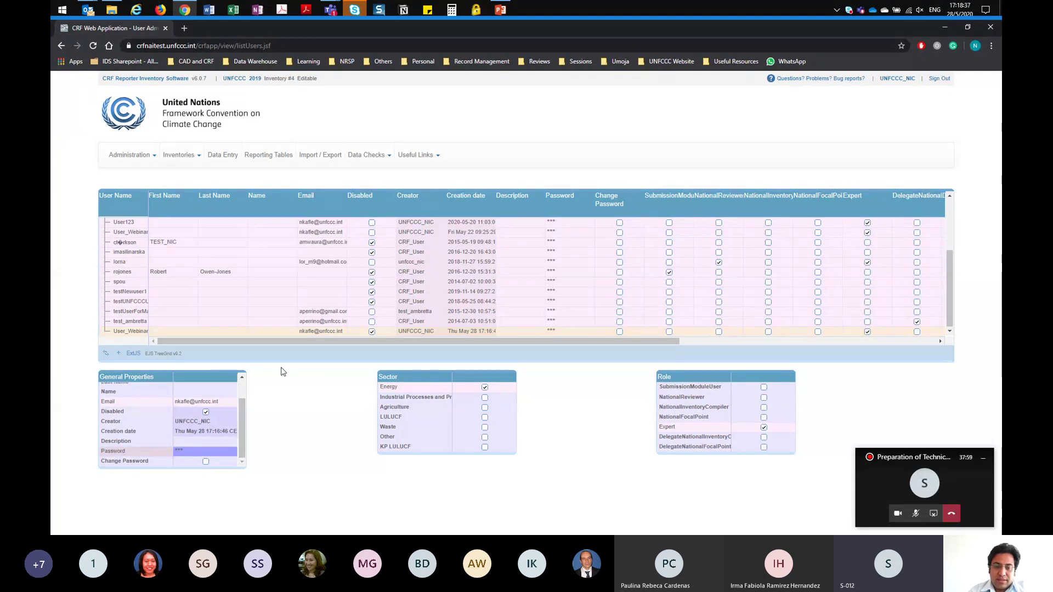
click(165, 331)
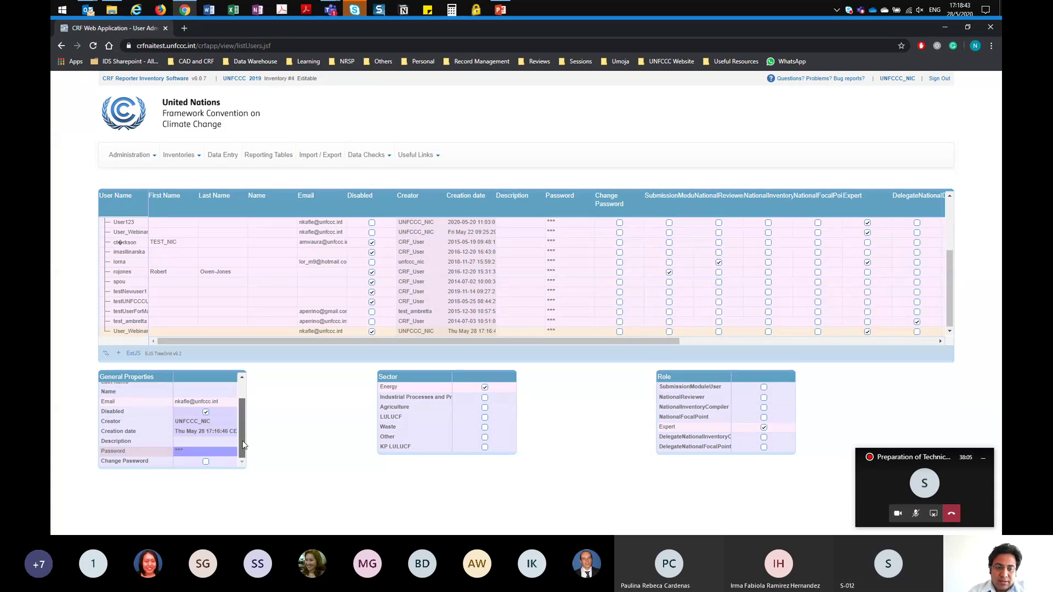
click(206, 414)
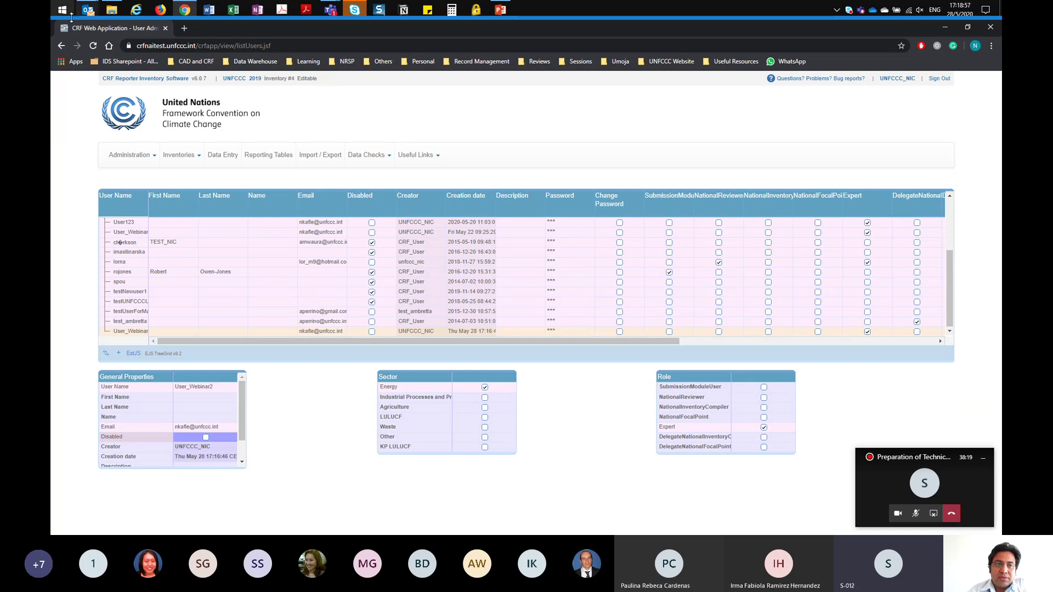
Step: Read the 'Access to the CRF Reporter software' e-mail in Outlook, then minimize Outlook
mouse_move(87, 16)
click(98, 63)
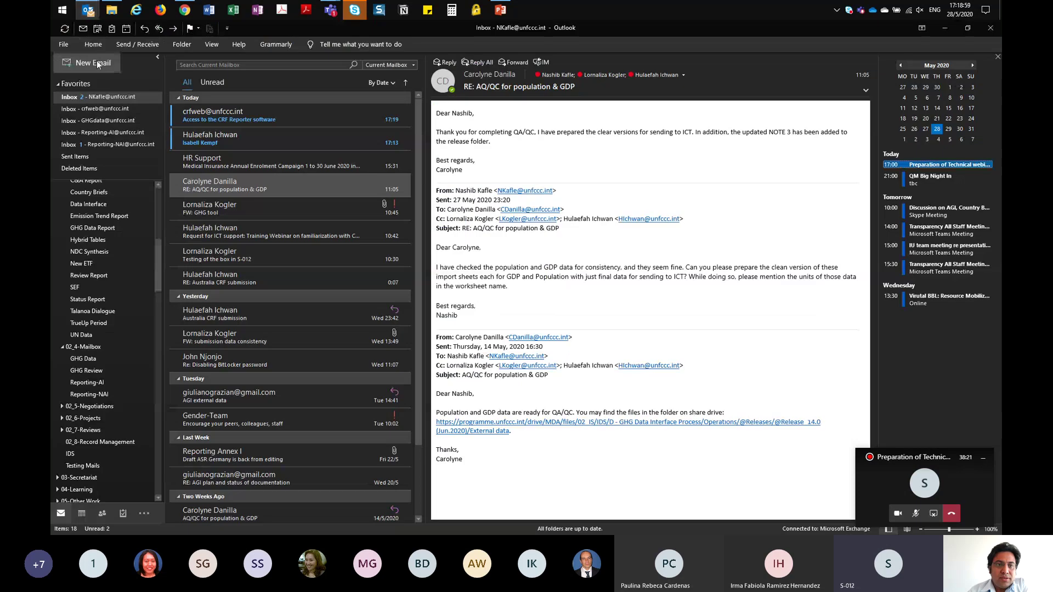
click(275, 117)
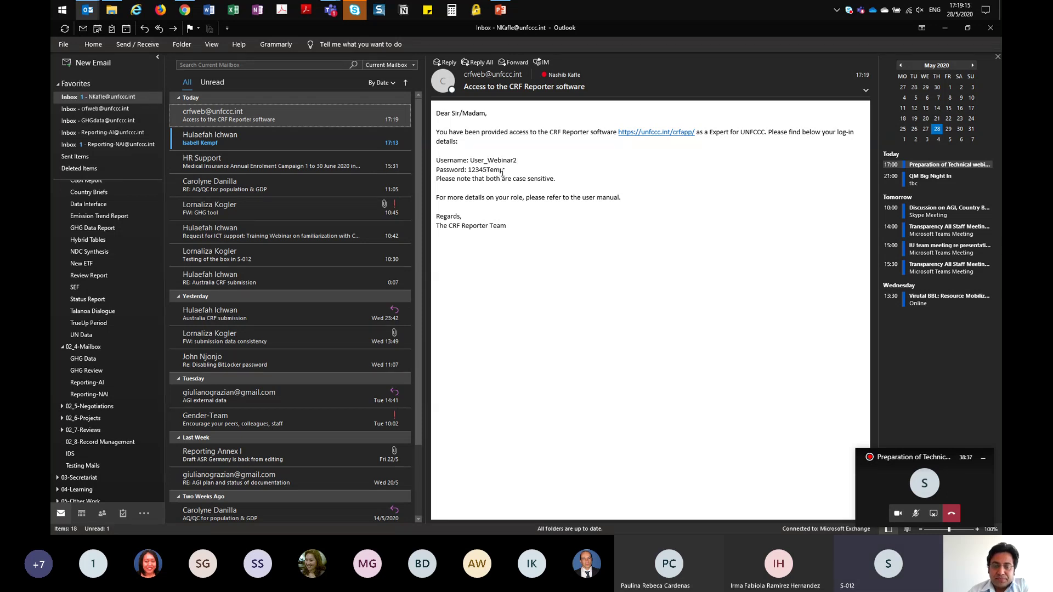
click(943, 28)
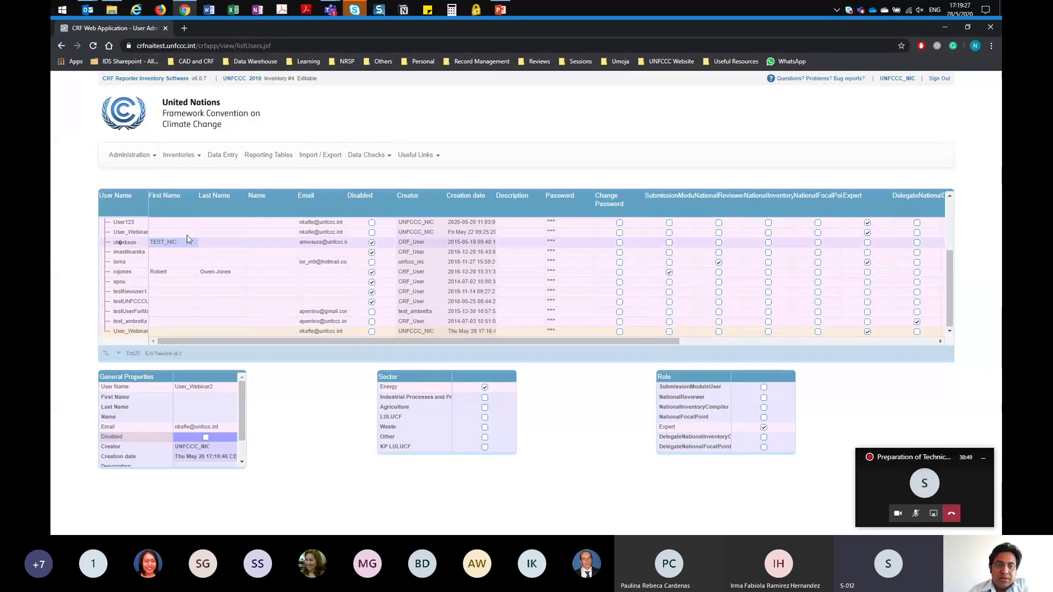
Step: Go to Work on Inventories and select the UNFCCC_2019_4 inventory
click(200, 160)
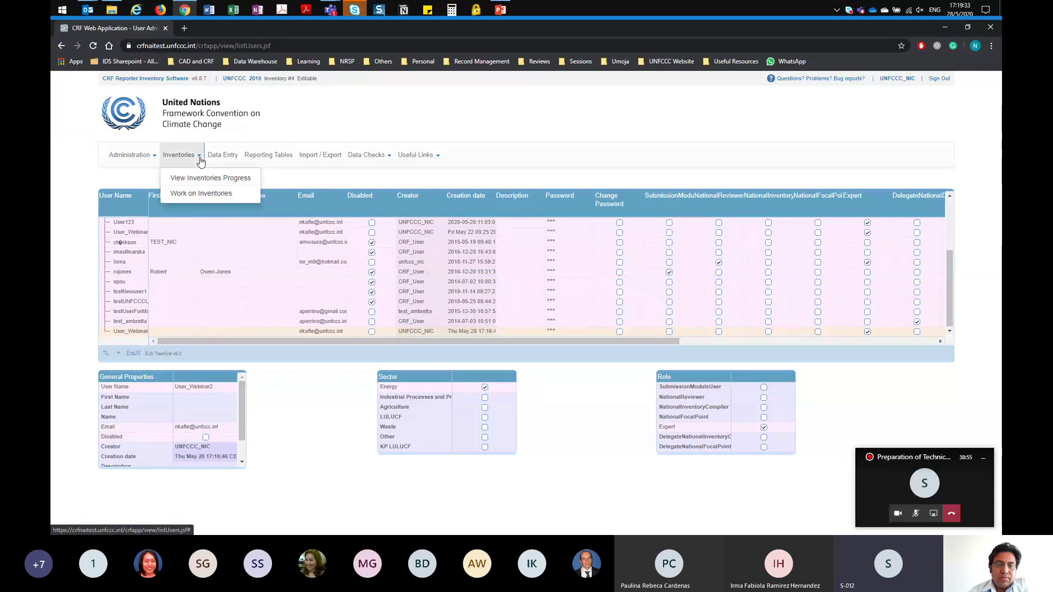
click(205, 193)
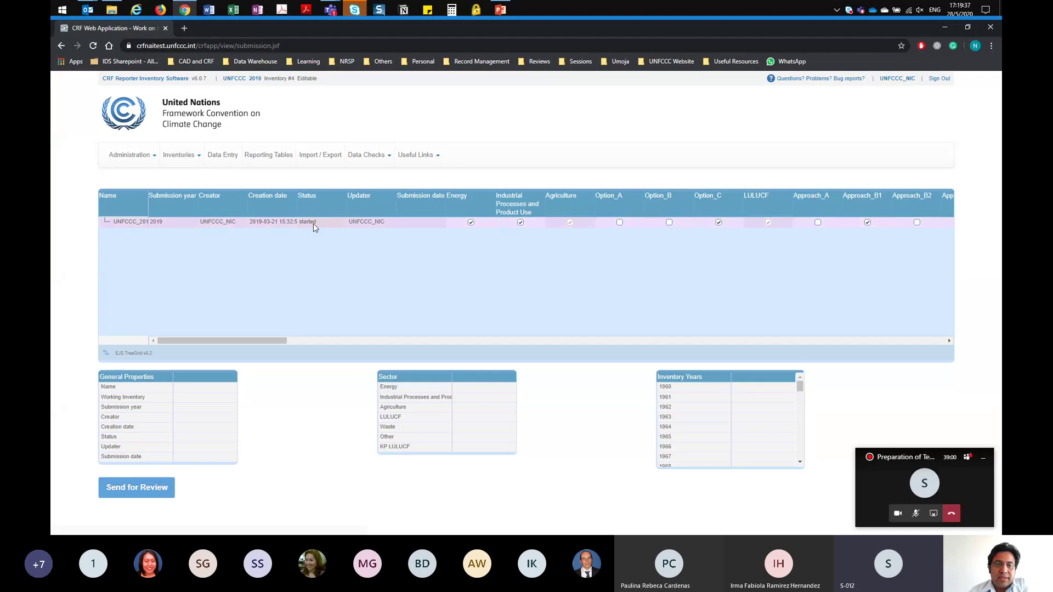
click(226, 223)
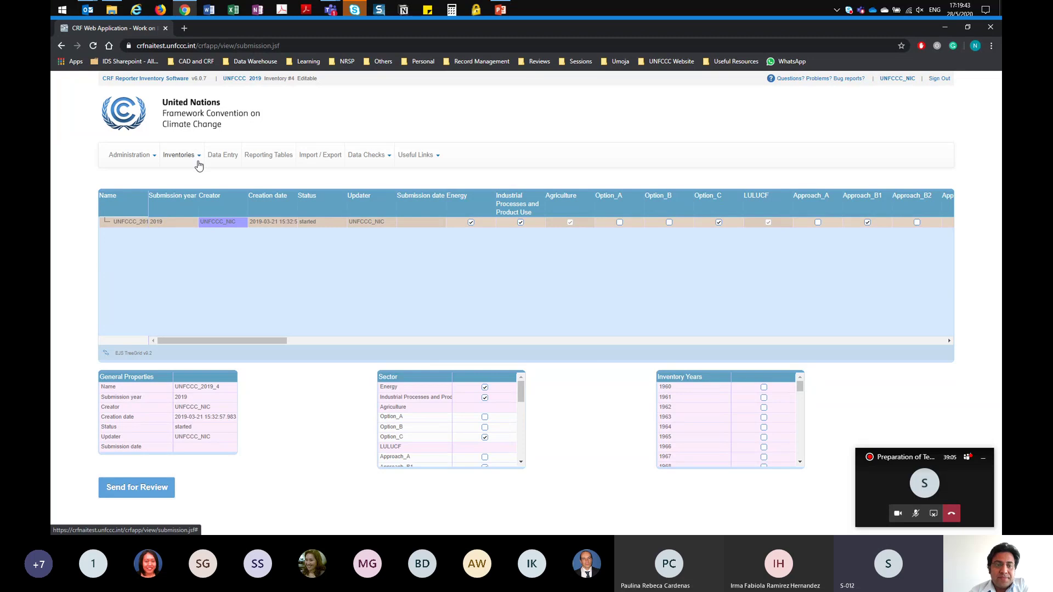
click(177, 223)
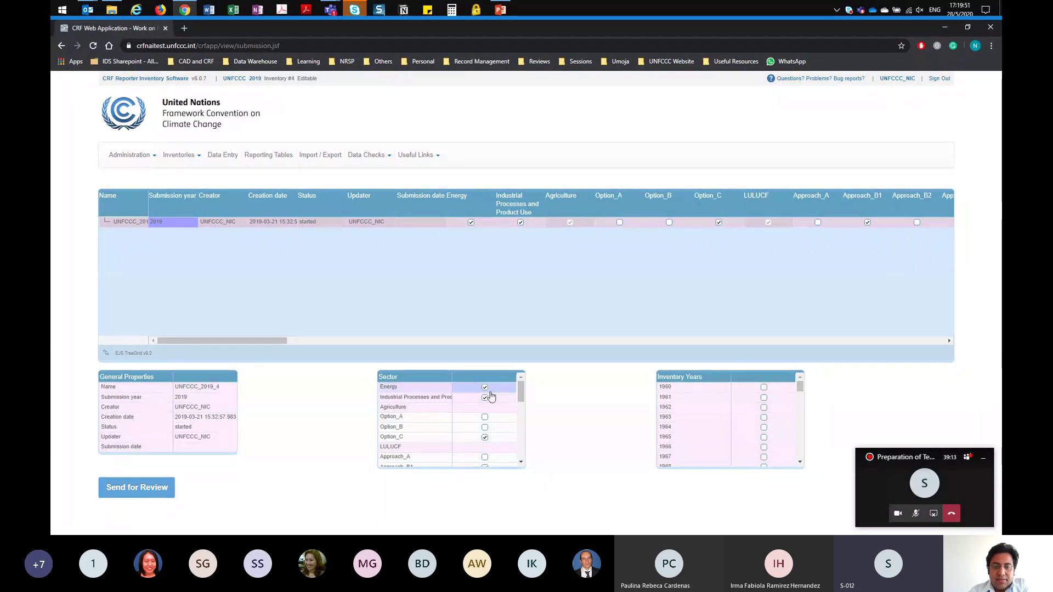
Step: Add 2018 to the inventory's years
mouse_move(521, 391)
mouse_down()
mouse_move(525, 416)
mouse_move(538, 400)
mouse_move(522, 394)
mouse_up()
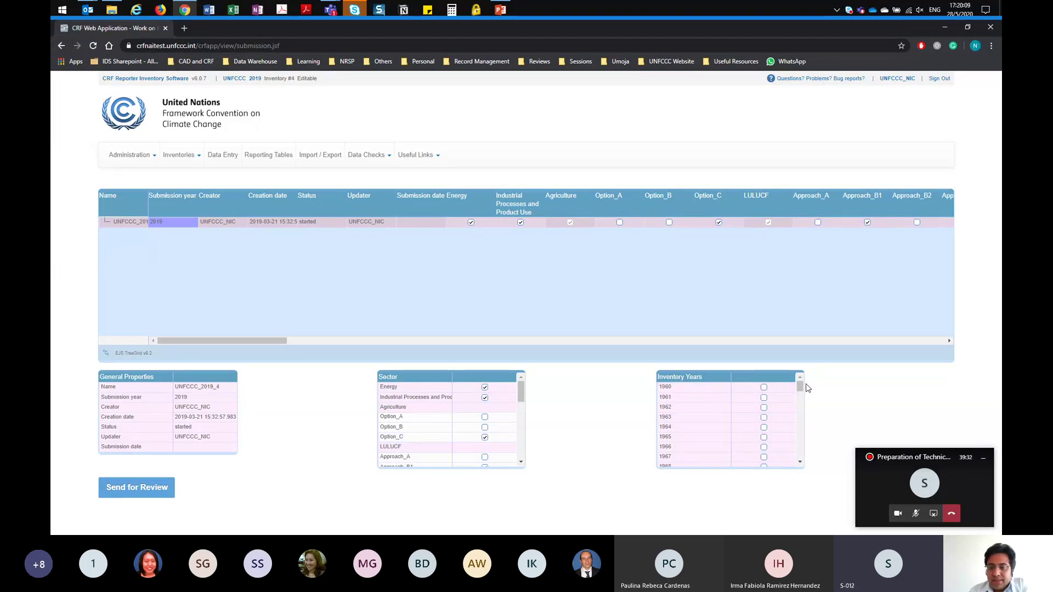
drag(802, 390, 801, 454)
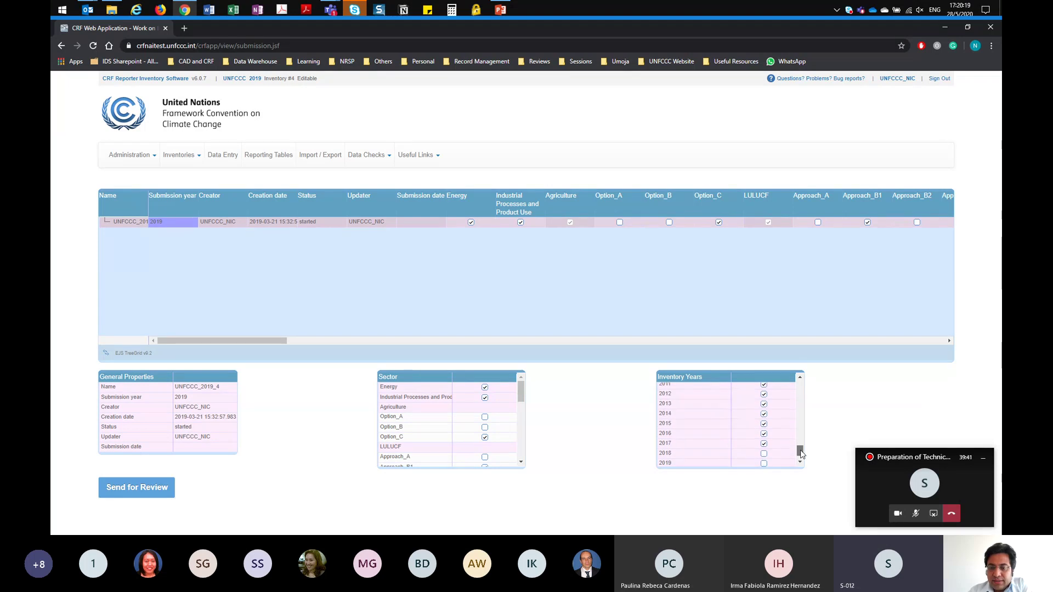
click(765, 455)
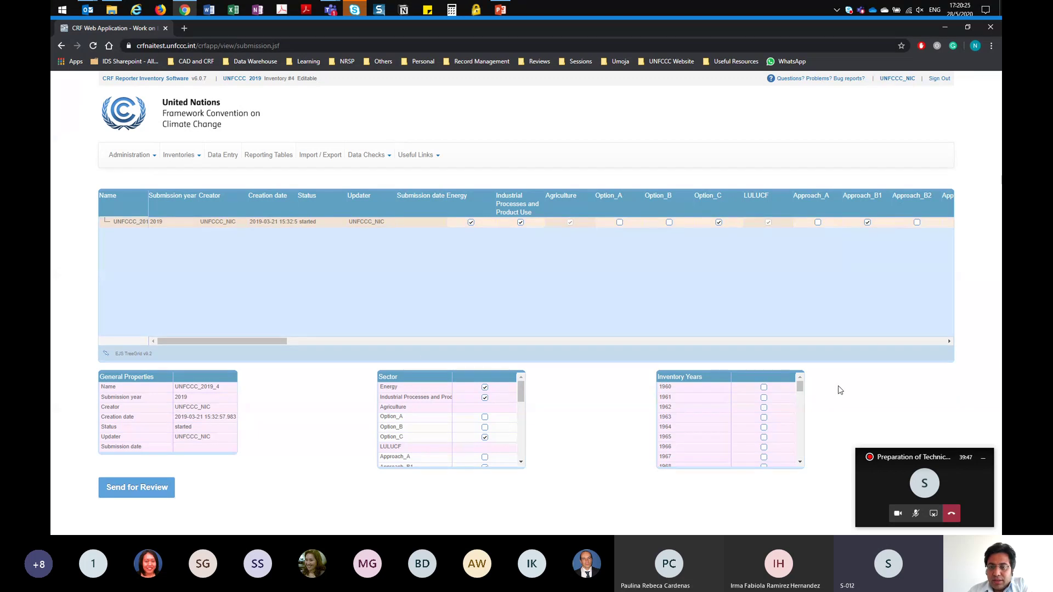
Step: Scroll across the inventory's year columns and back, then switch to Data Entry
drag(242, 342, 710, 365)
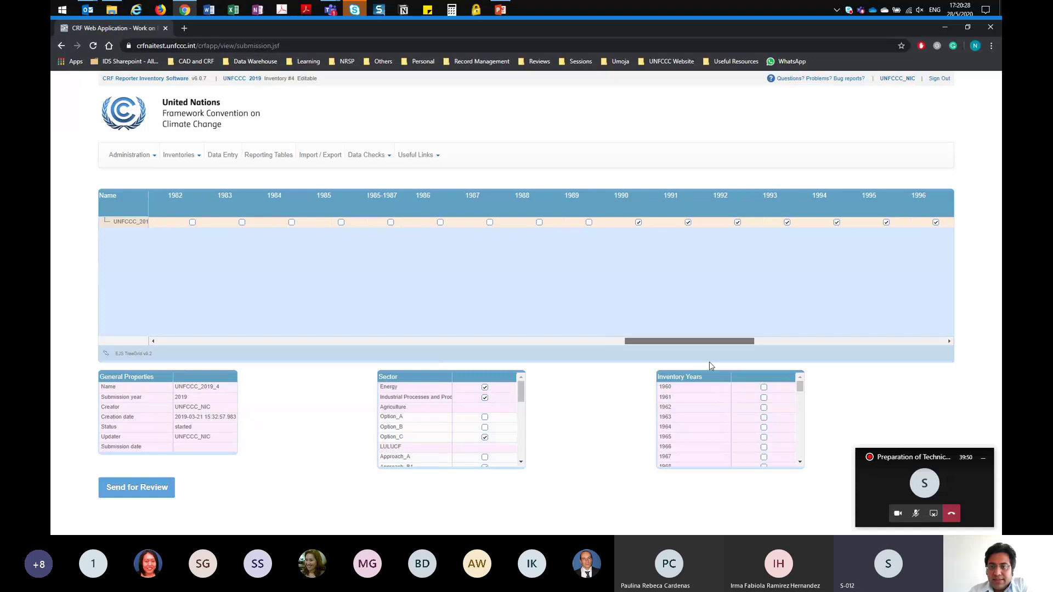
drag(710, 366, 902, 356)
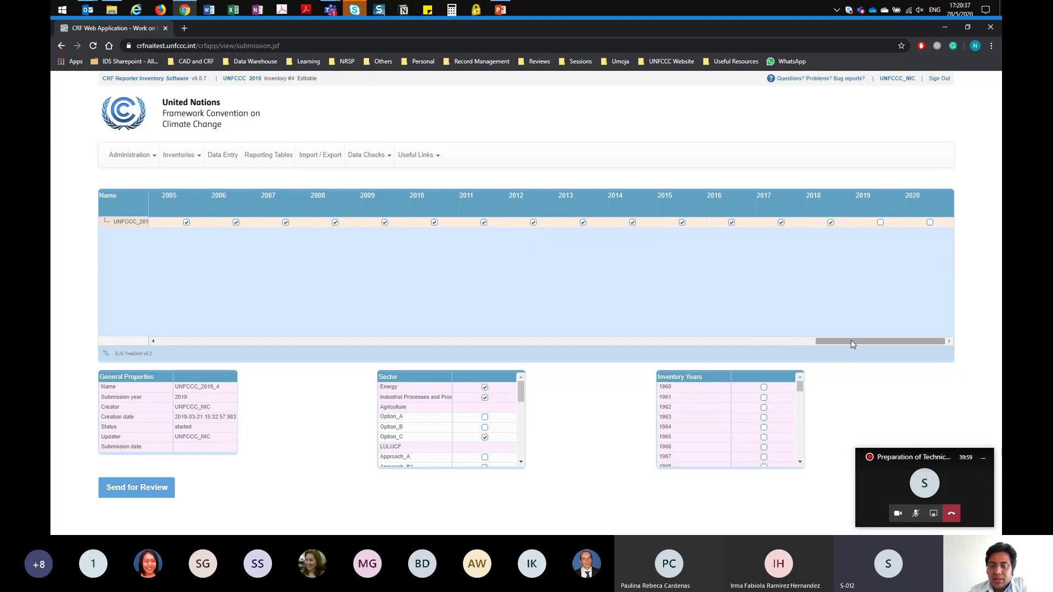
drag(852, 344, 136, 313)
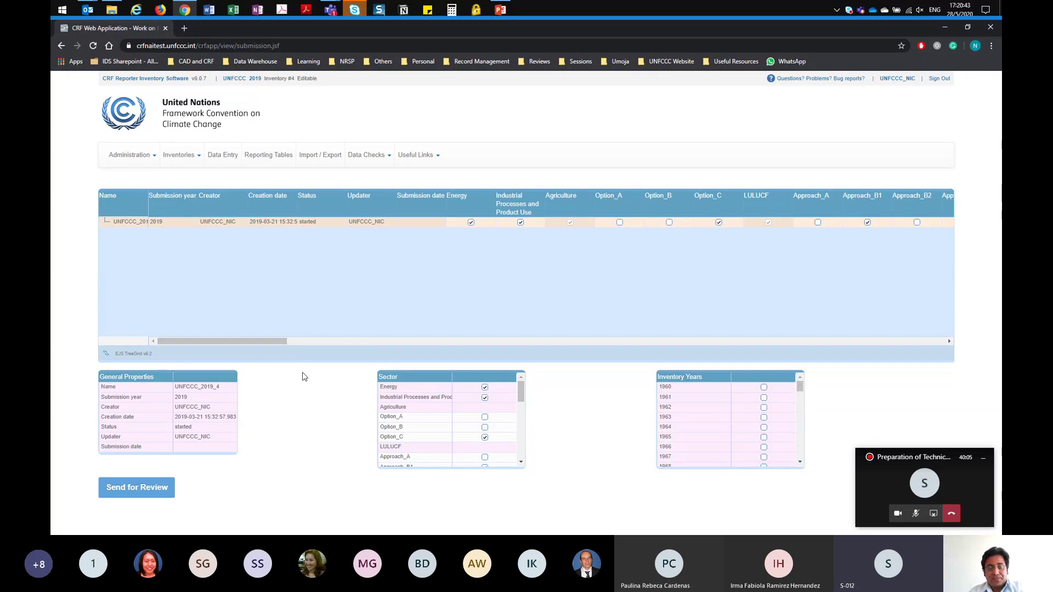
click(226, 159)
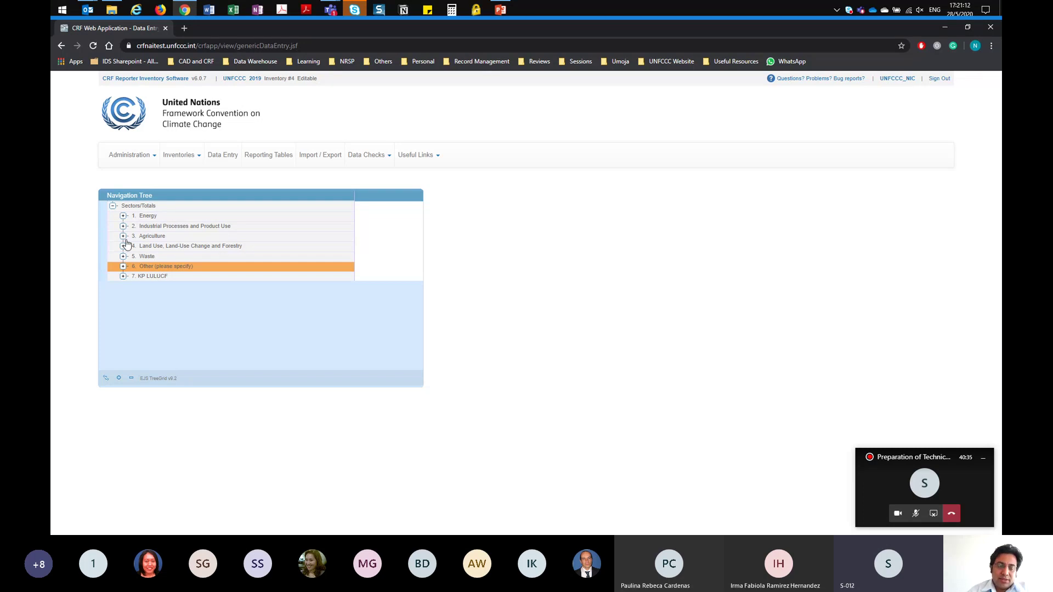
Step: Expand 3. Agriculture down through 3.A Enteric Fermentation and 3.A.1 Cattle to Option C
click(123, 236)
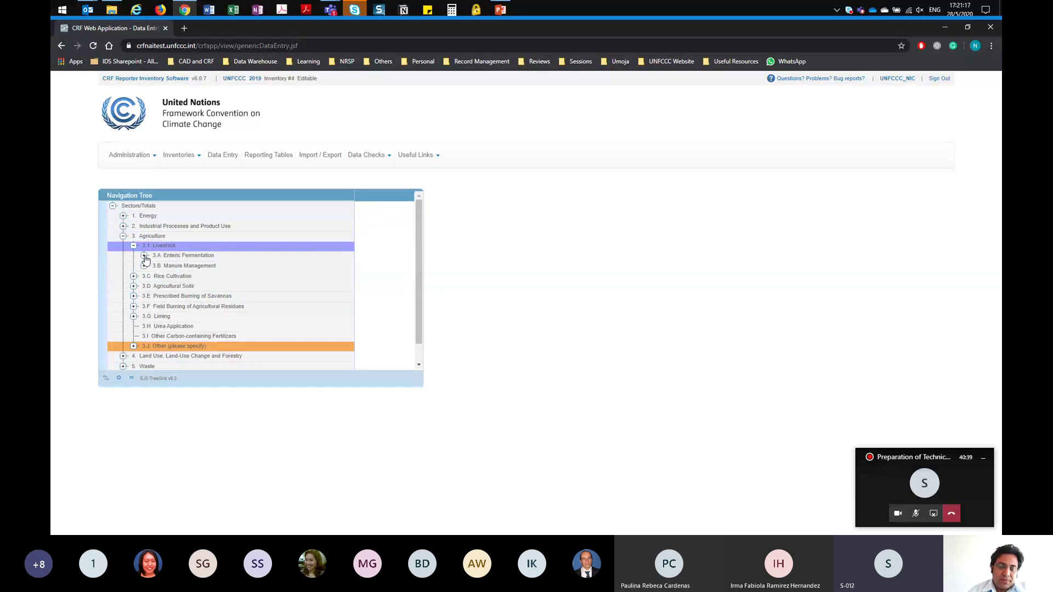
click(144, 256)
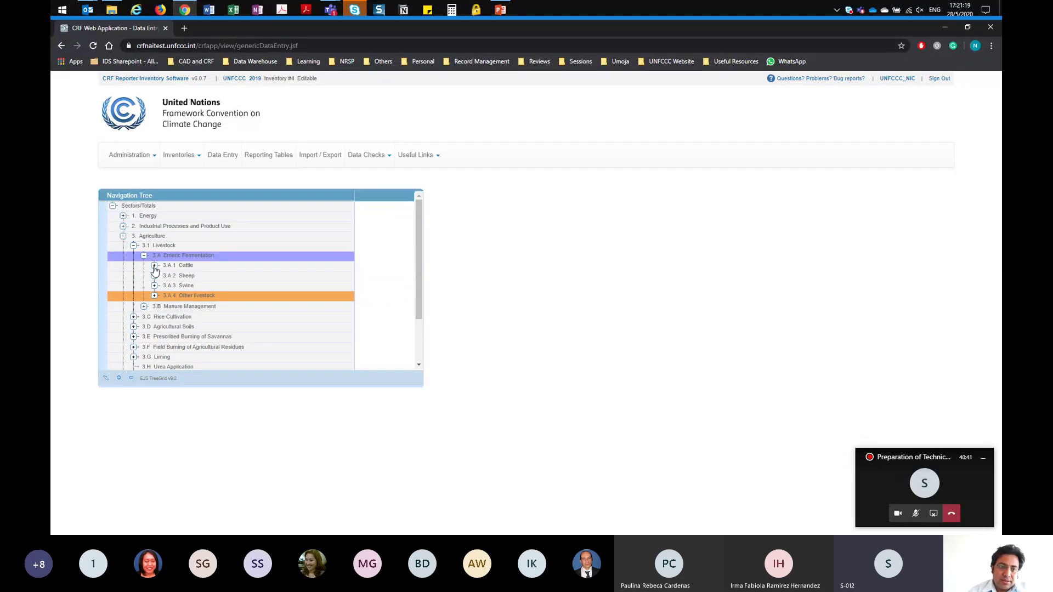
click(154, 265)
click(166, 276)
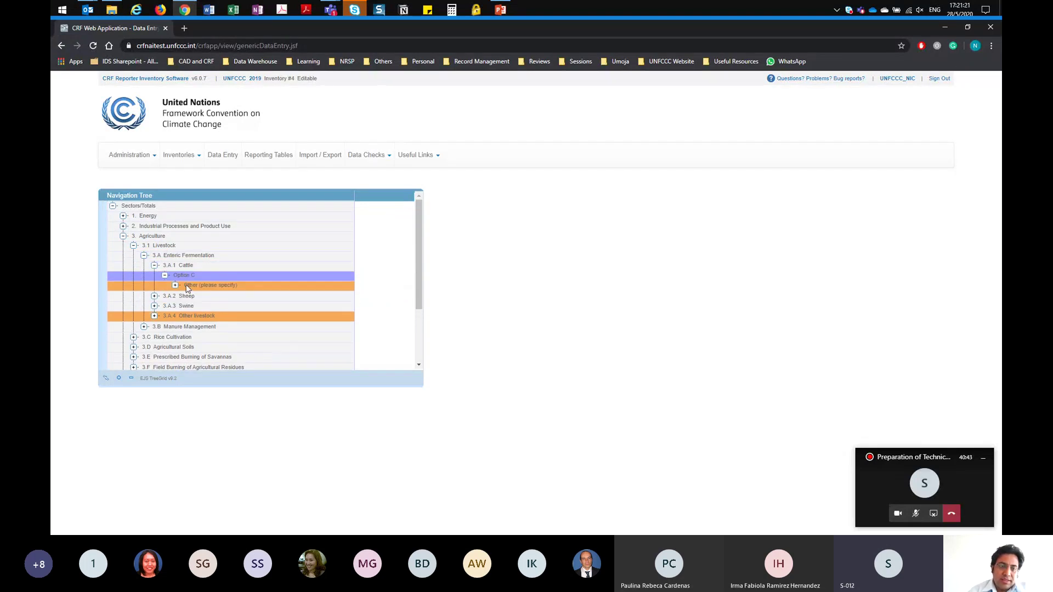
Step: Collapse 3.1 Livestock and Agriculture, then expand 1. Energy
click(134, 247)
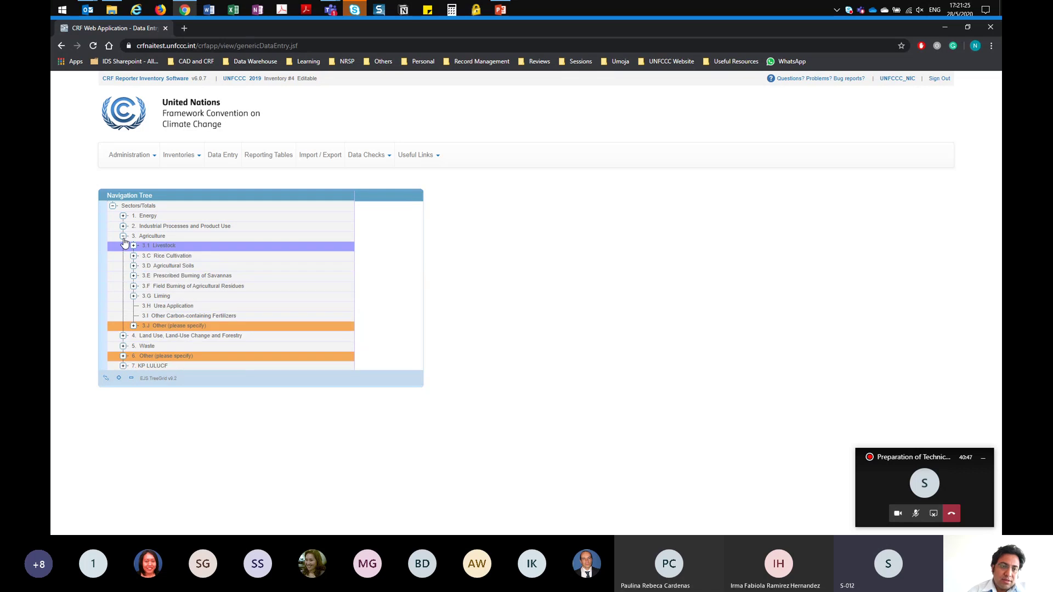
click(124, 236)
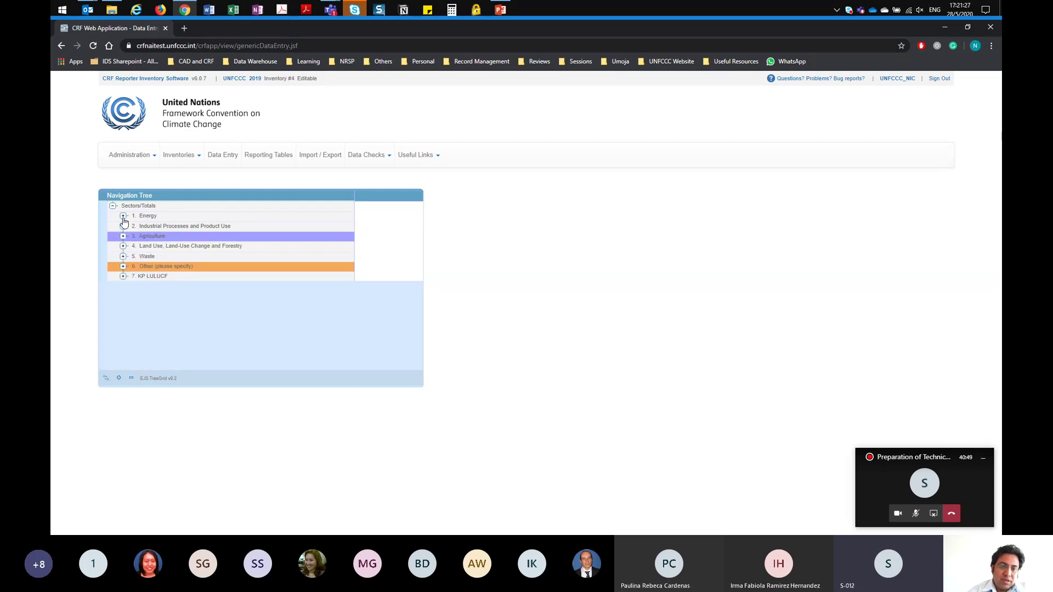
click(123, 215)
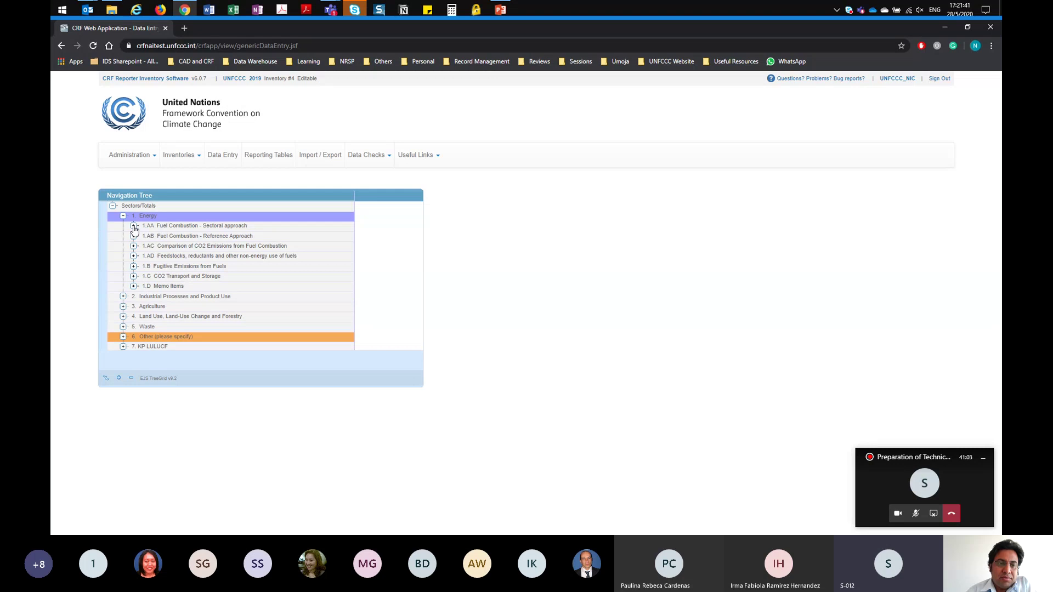
Step: Expand the tree through 1.AA and 1.A.1 down to 1.A.1.c.i Manufacture of solid fuels
click(133, 227)
click(145, 236)
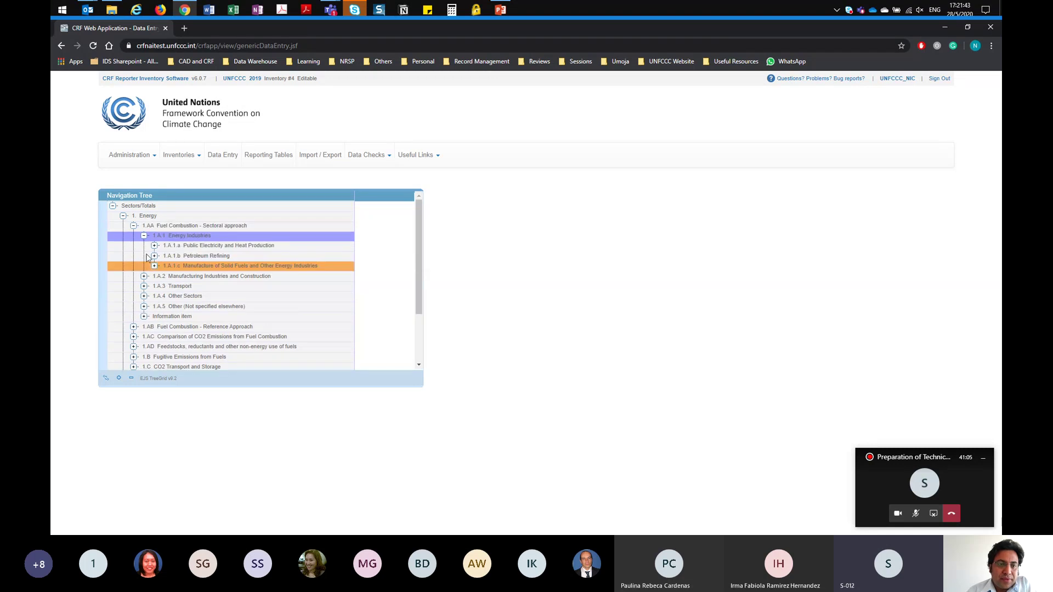
click(154, 267)
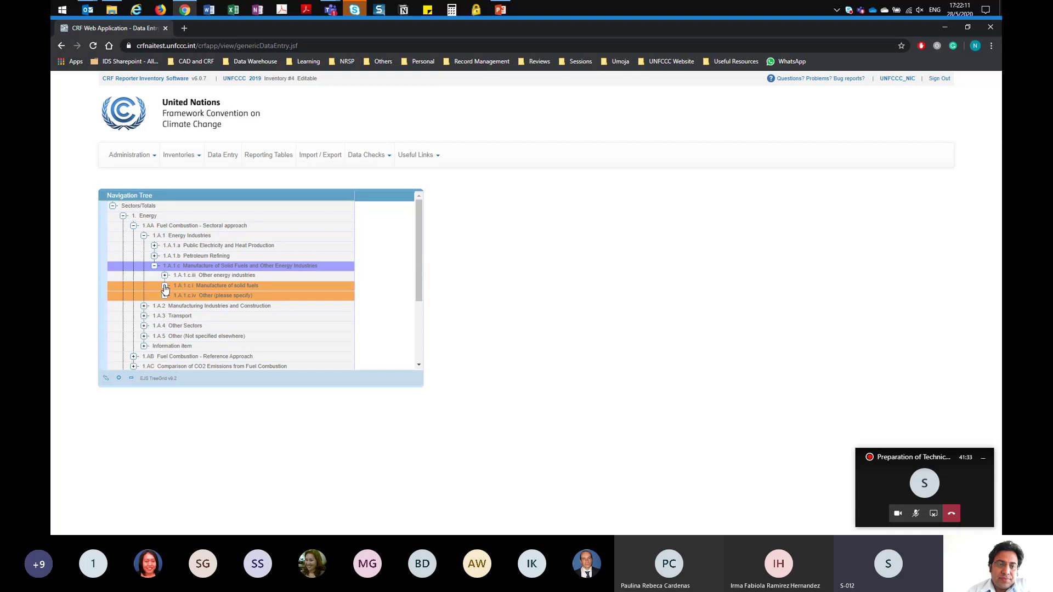
click(164, 285)
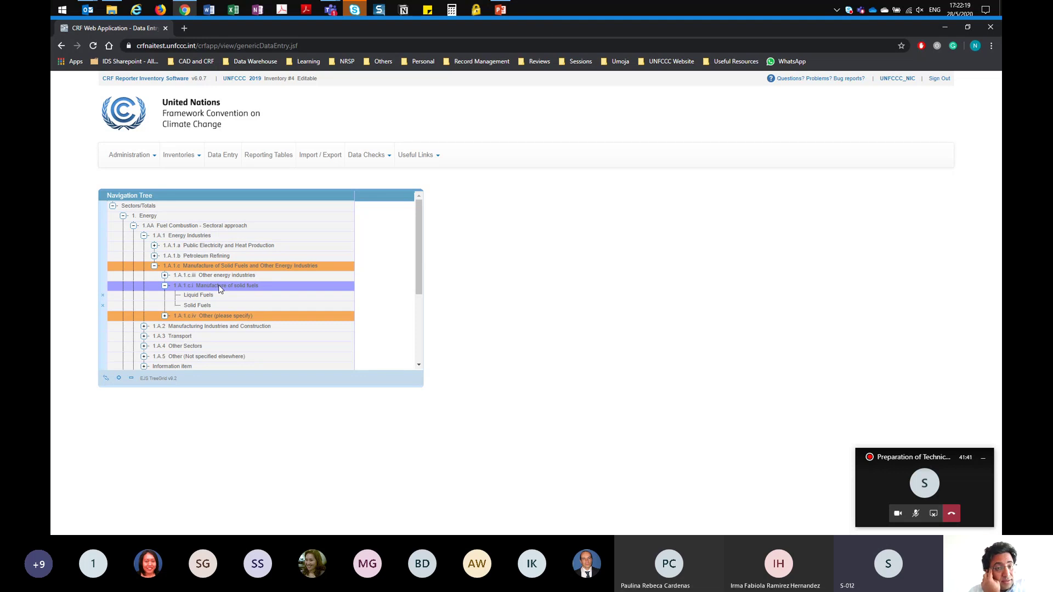
Step: Add a Gaseous Fuels child node under 1.A.1.c.i and open its data-entry table
right_click(219, 286)
click(226, 291)
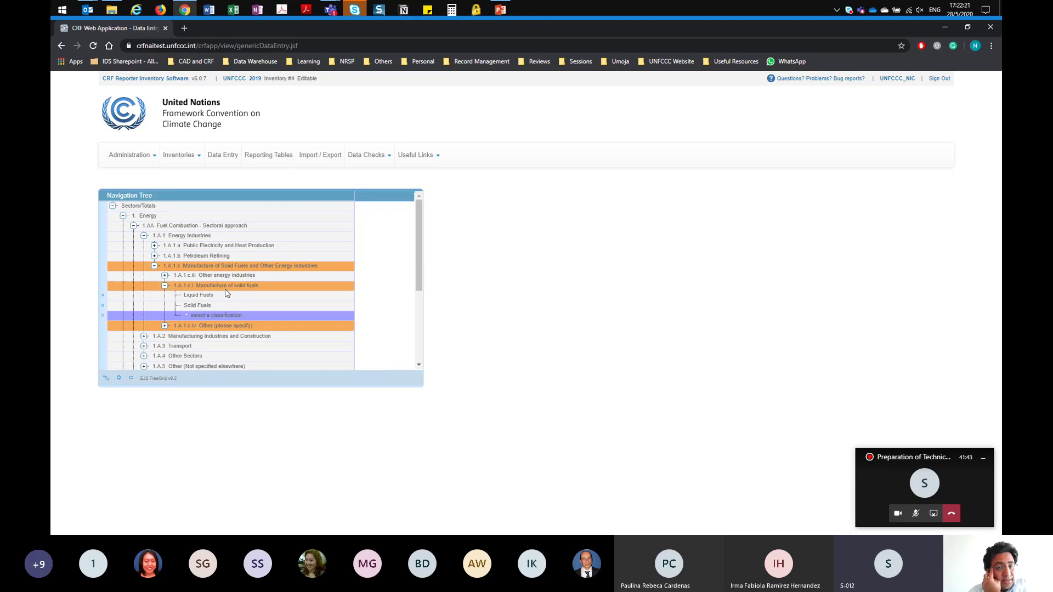
click(188, 317)
click(194, 325)
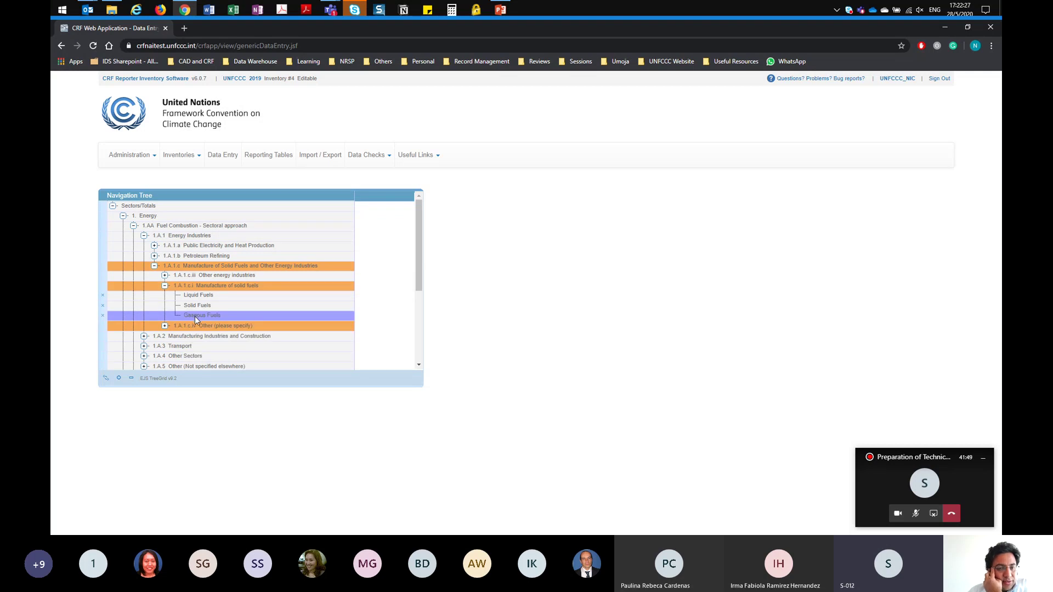
click(194, 317)
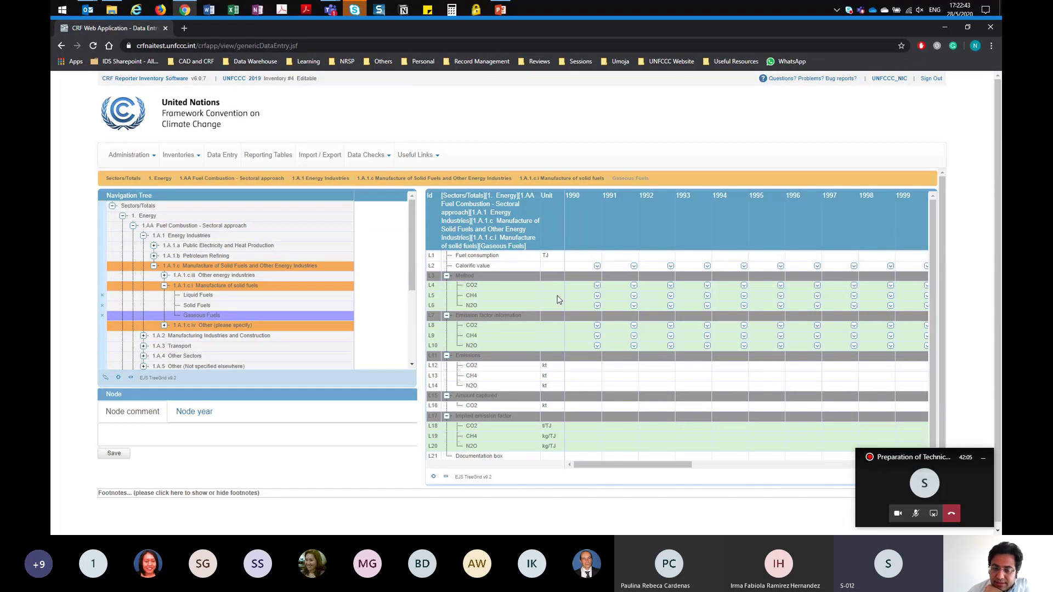
Step: Enter 1234 TJ as the 1990 Gaseous Fuels fuel consumption
click(581, 255)
text(1)
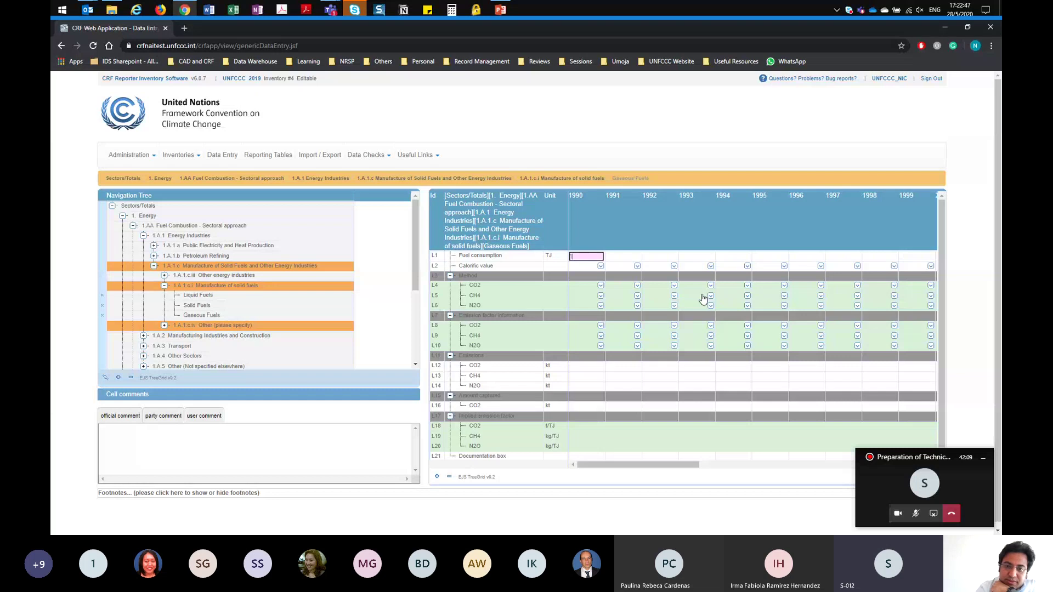
text(234)
key(Return)
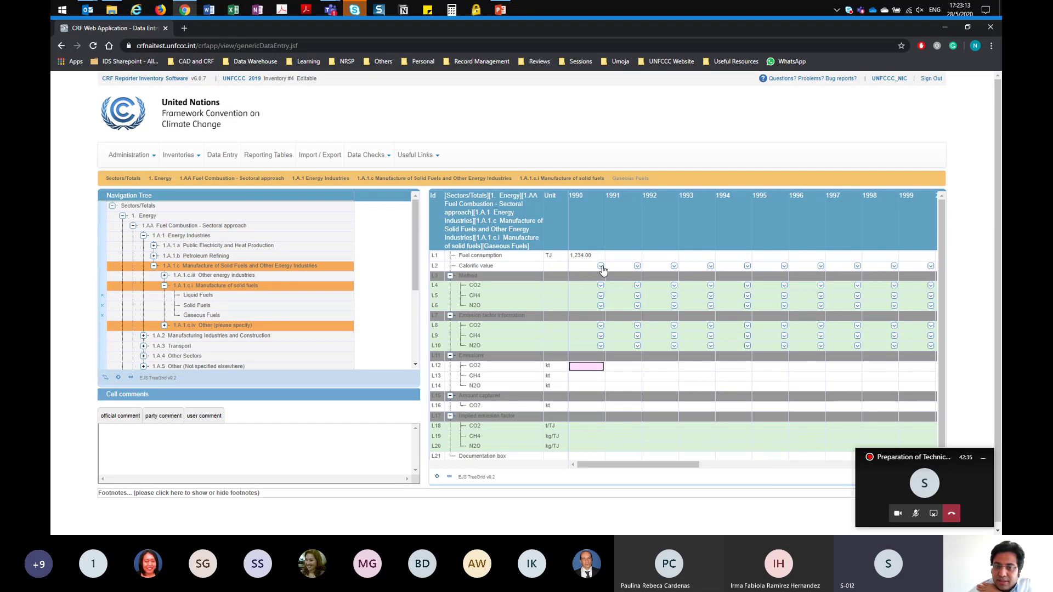
Step: Set 1990 calorific basis to NCV; enter 123 CO2, 0.03 CH4, 0.005 N2O, 1 captured
click(601, 267)
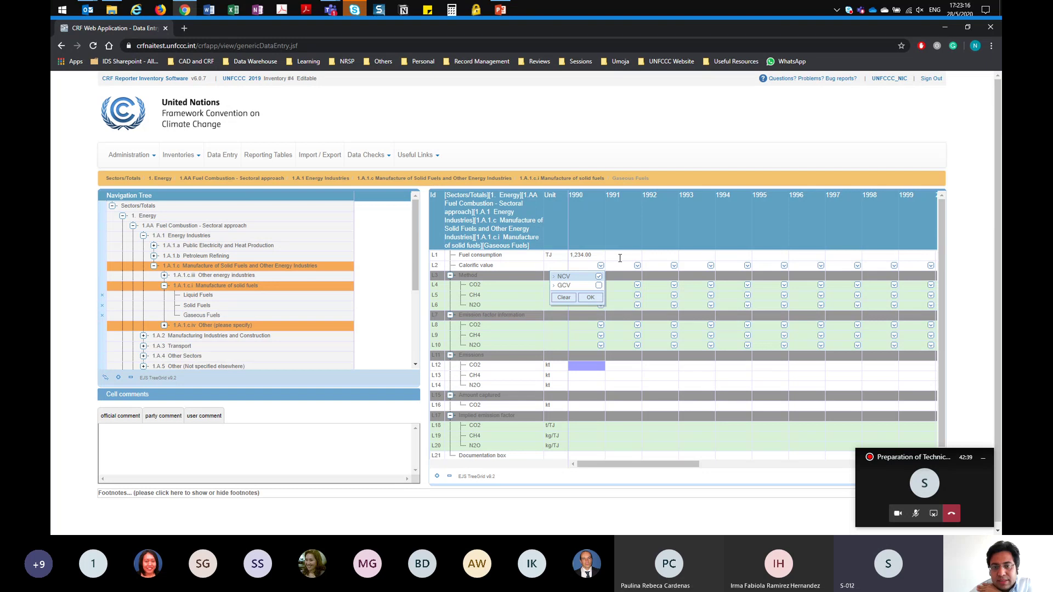
click(590, 297)
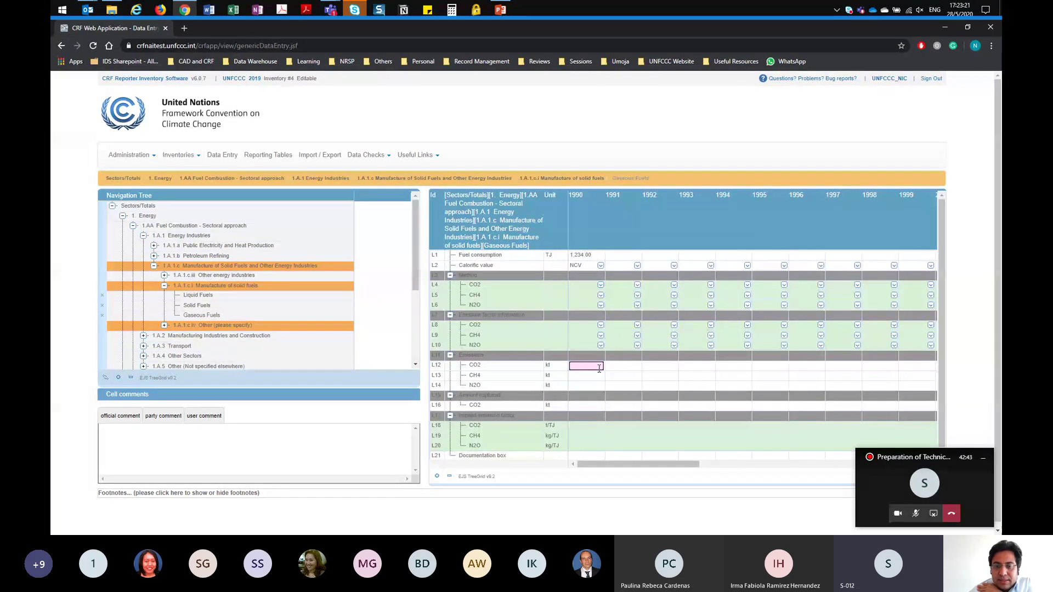
text(123)
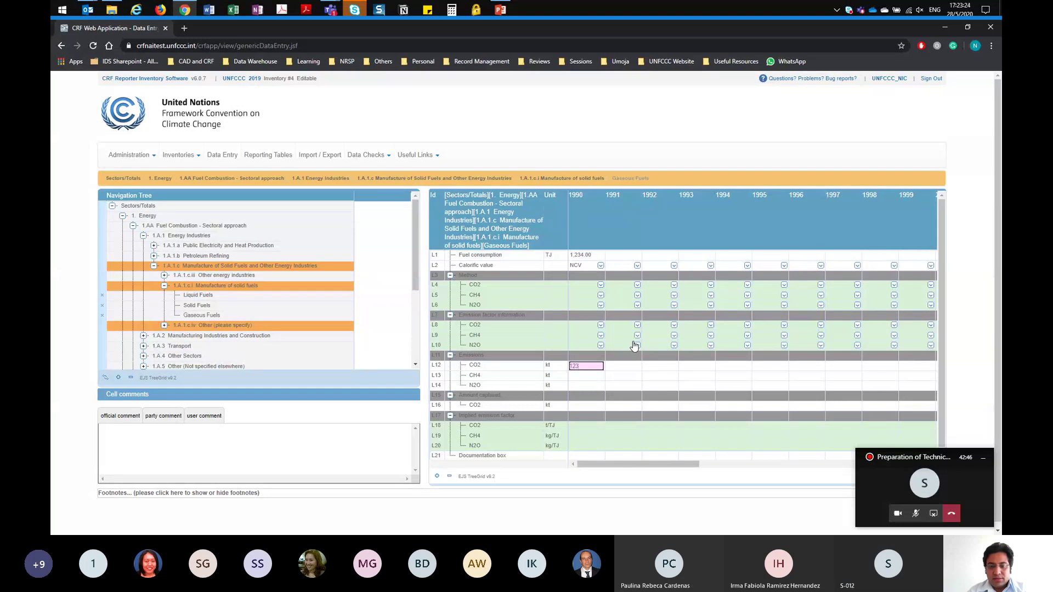
key(Return)
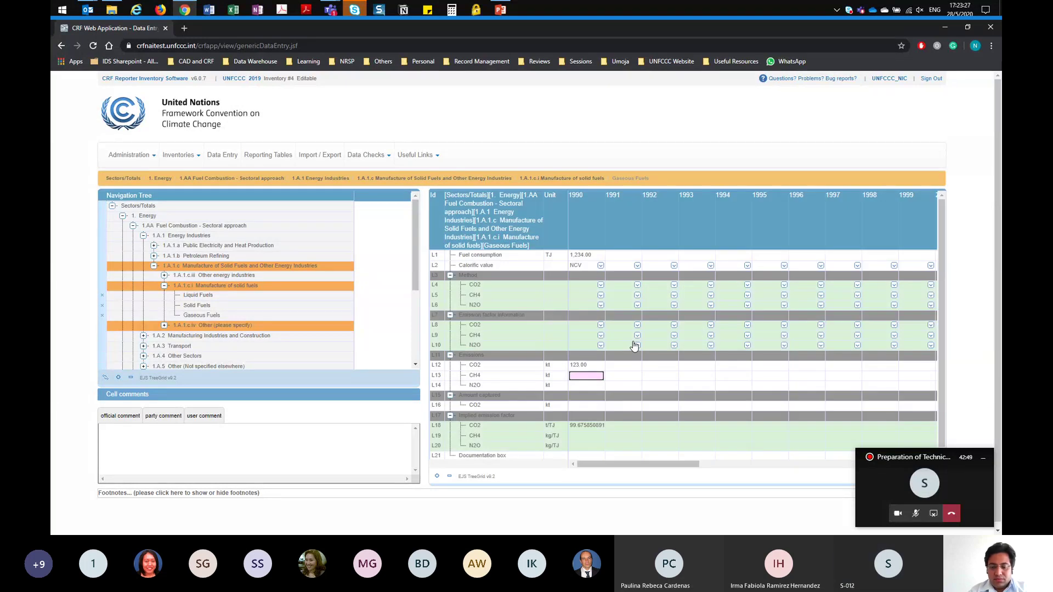
text(0.0)
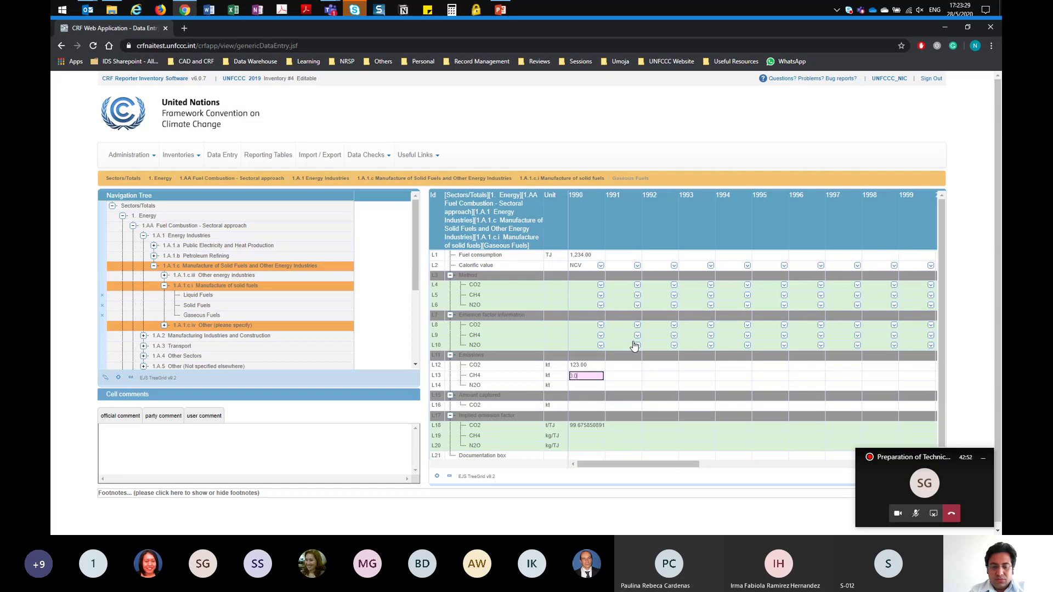
text(3)
key(Return)
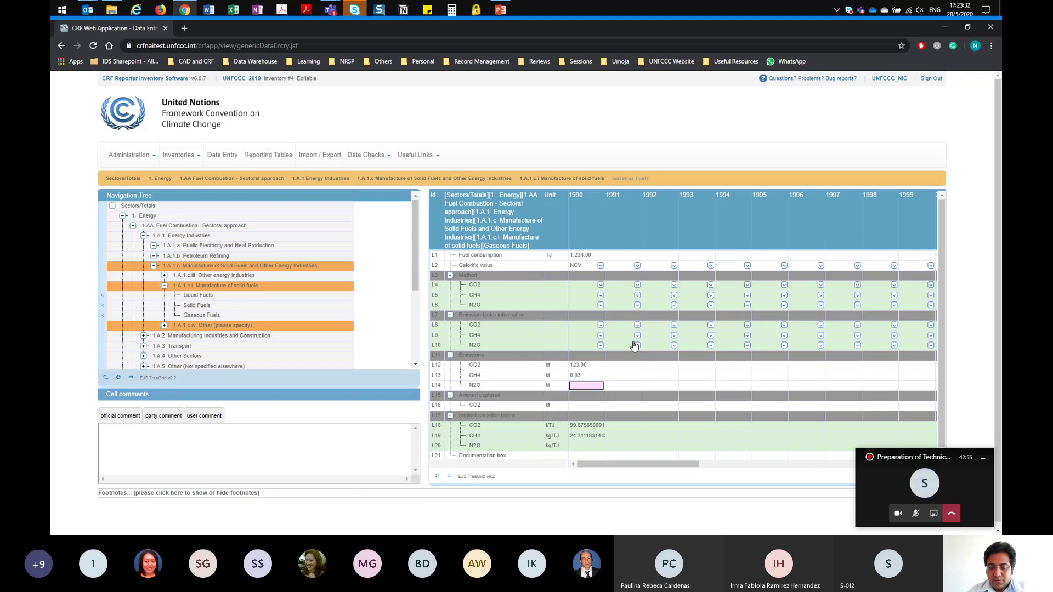
text(0.005)
key(Return)
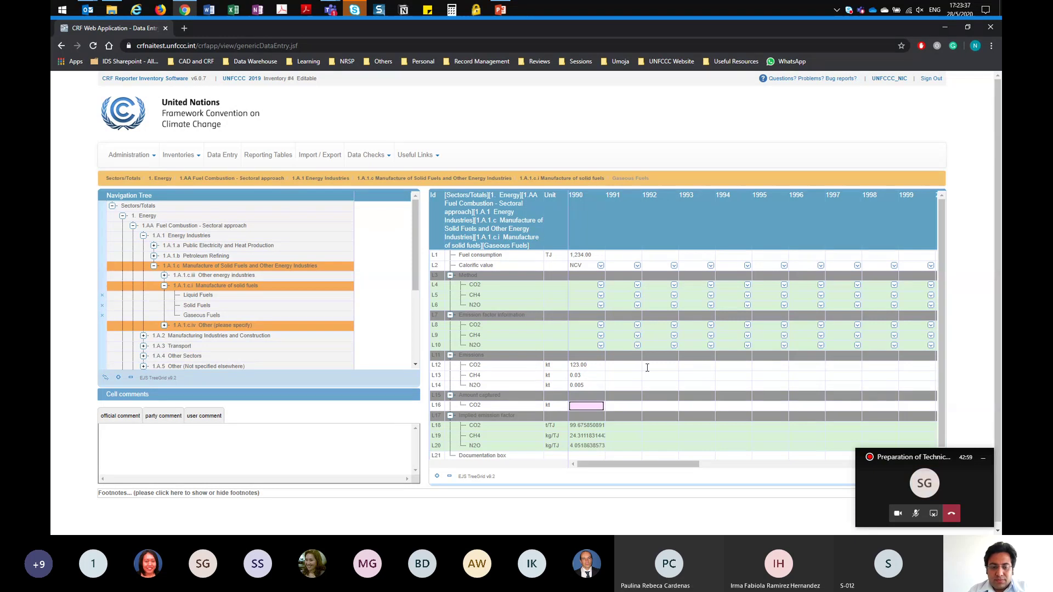
key(Return)
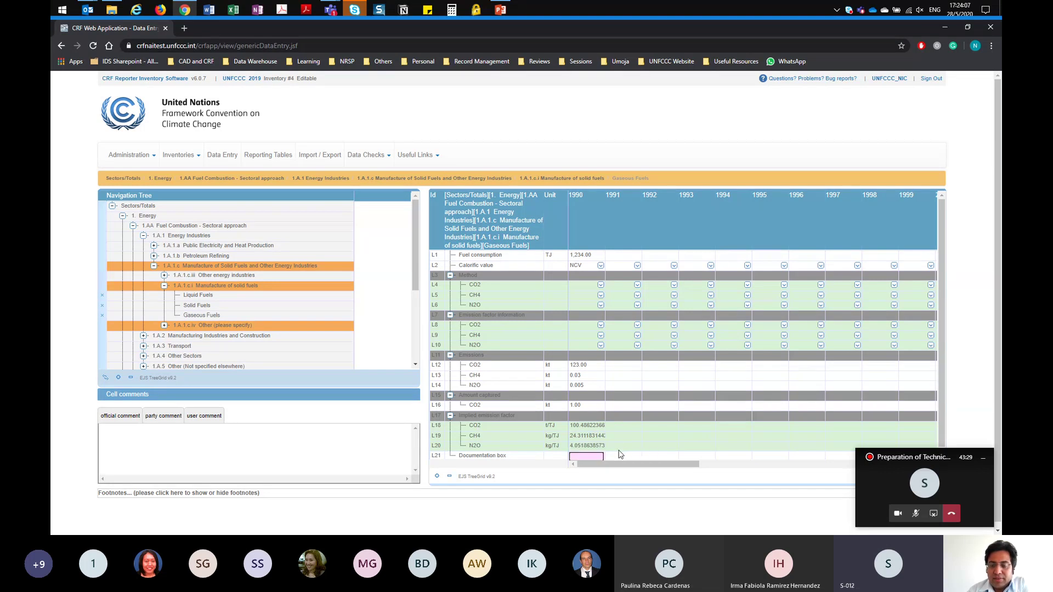
scroll(631, 430, down, 1)
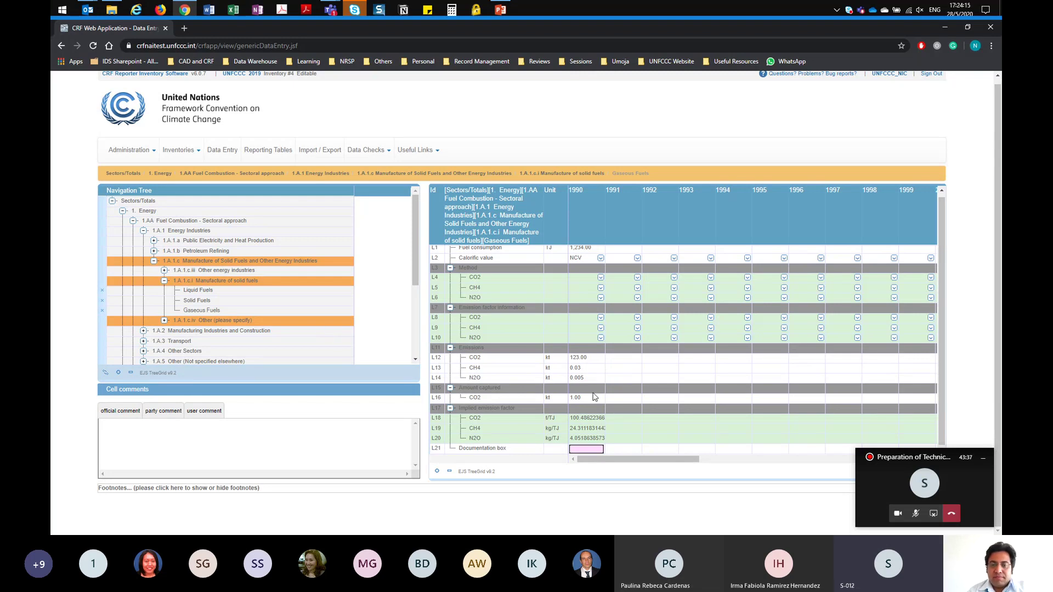
Step: Mark the 1991 Gaseous Fuels CO2 emissions as NE and check the later years
scroll(592, 381, up, 1)
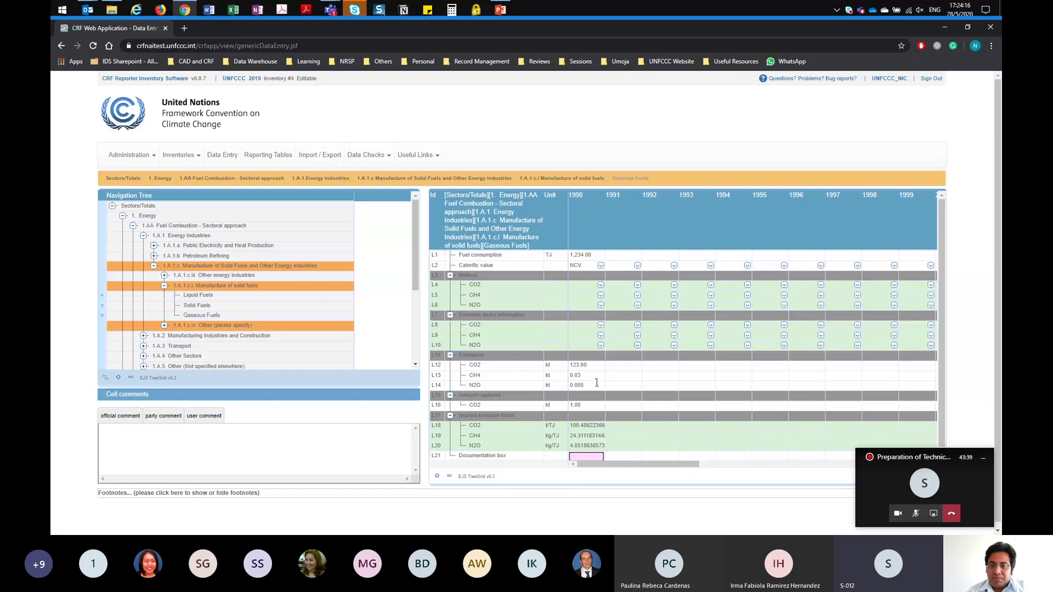
click(629, 366)
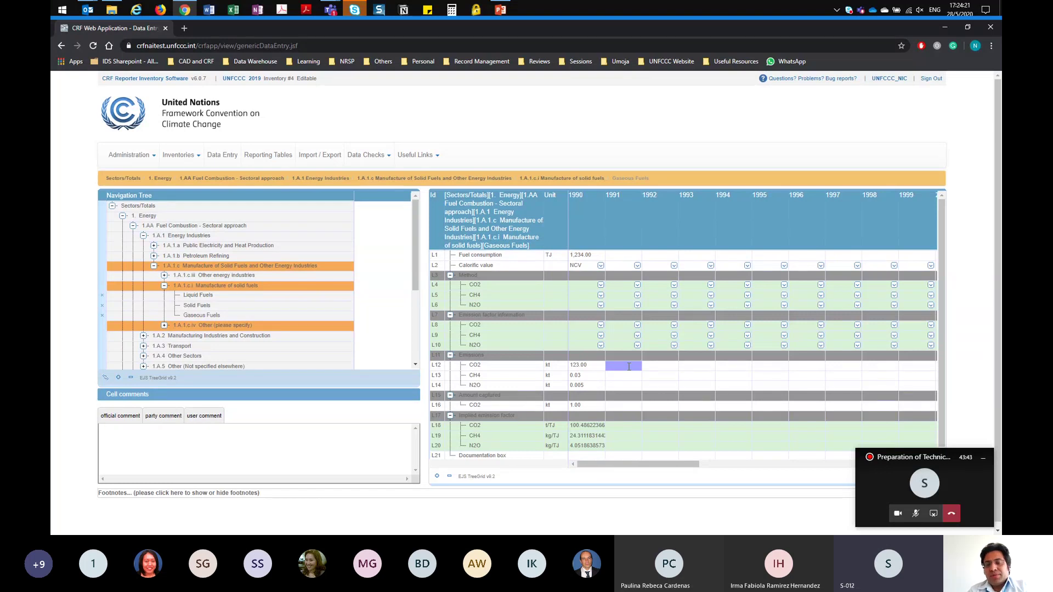
text(NE)
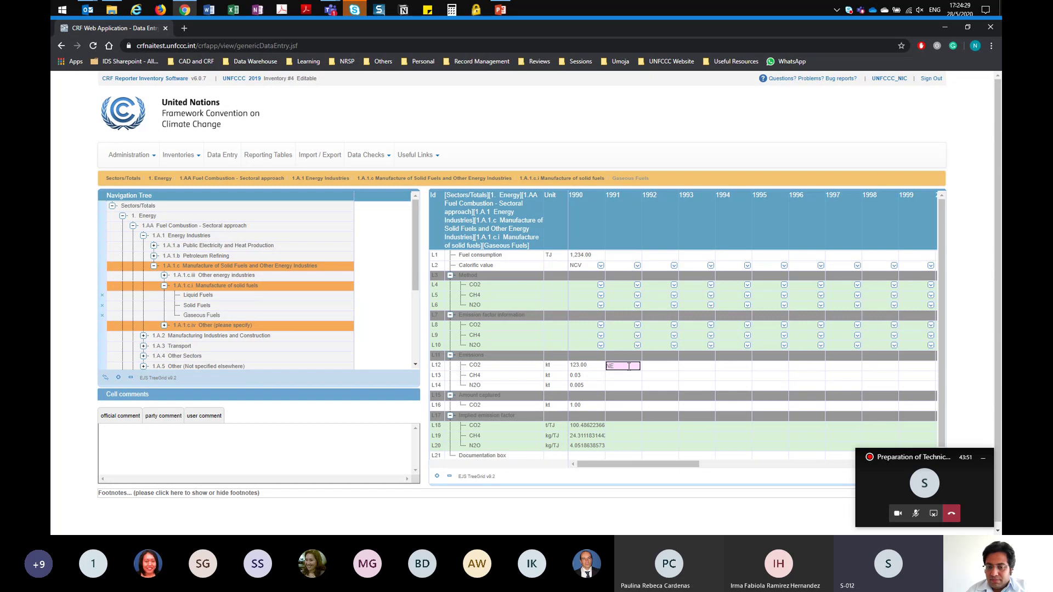
key(Return)
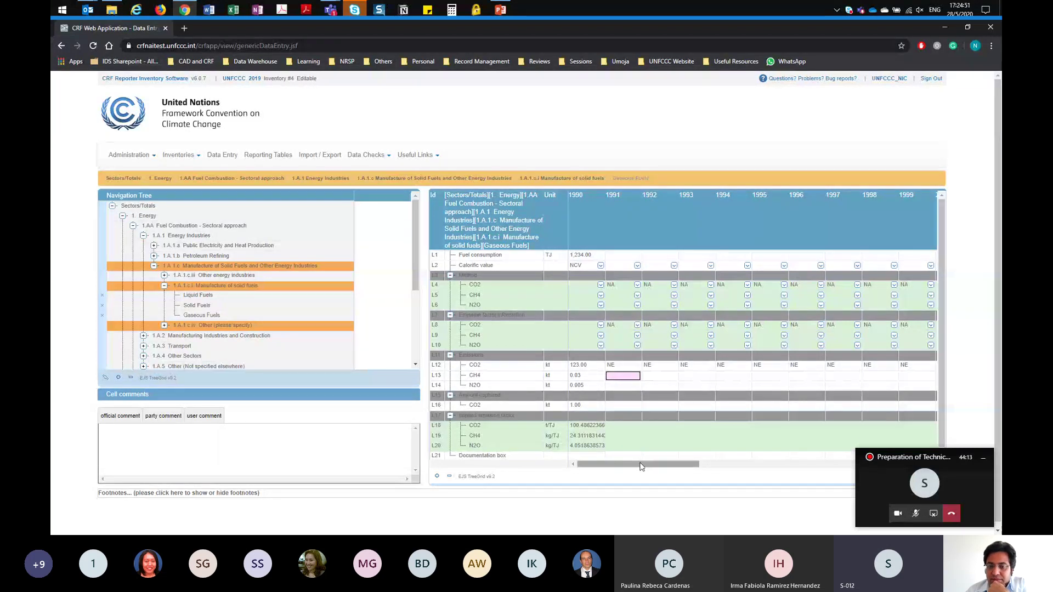
click(787, 465)
drag(789, 473, 595, 471)
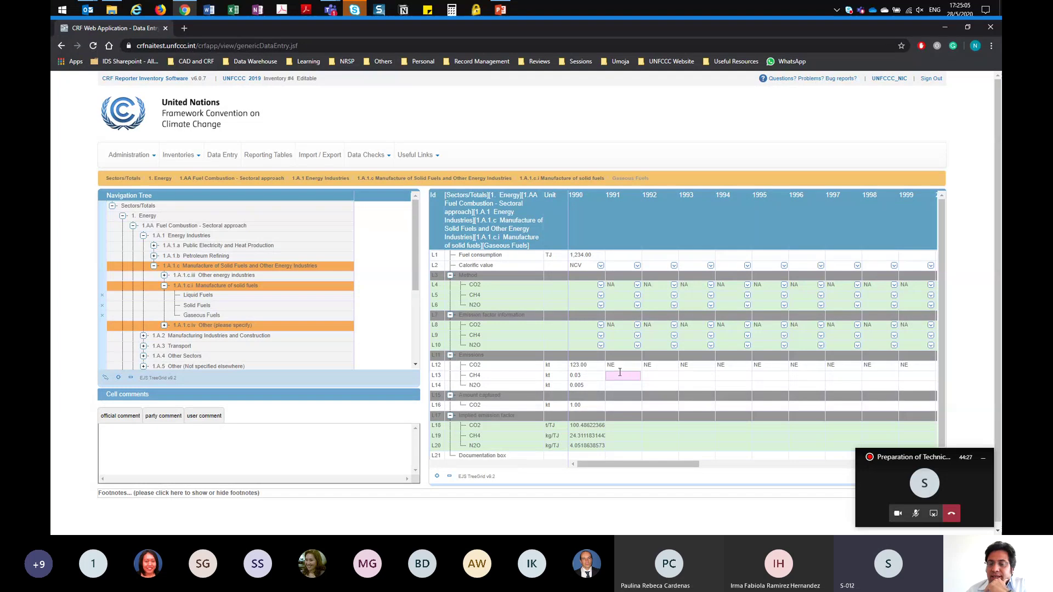
Step: Replace NE with 123 in the 1992 CO2 emissions cell
click(661, 366)
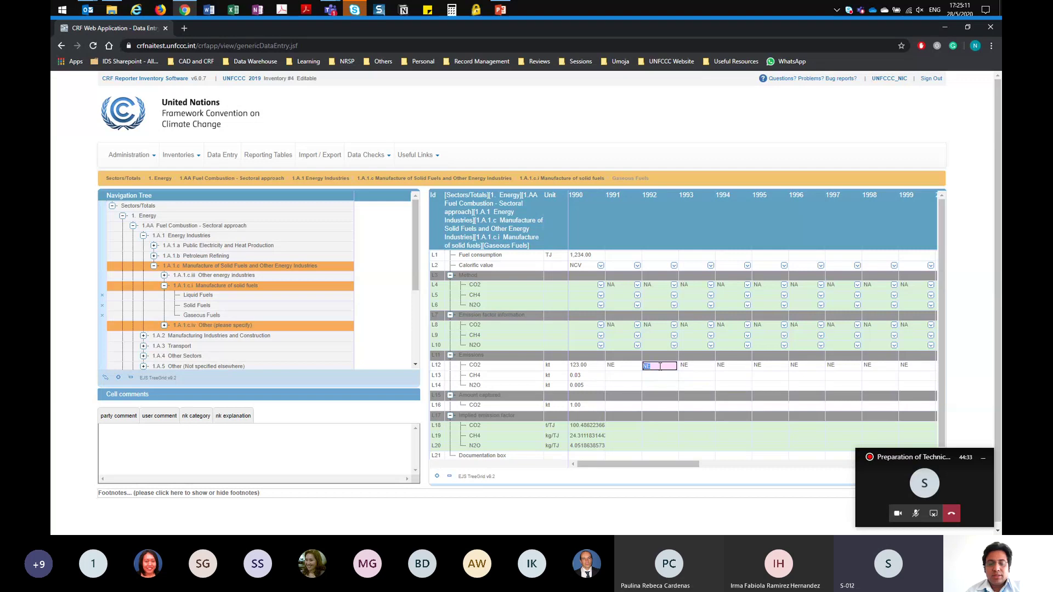
text(123)
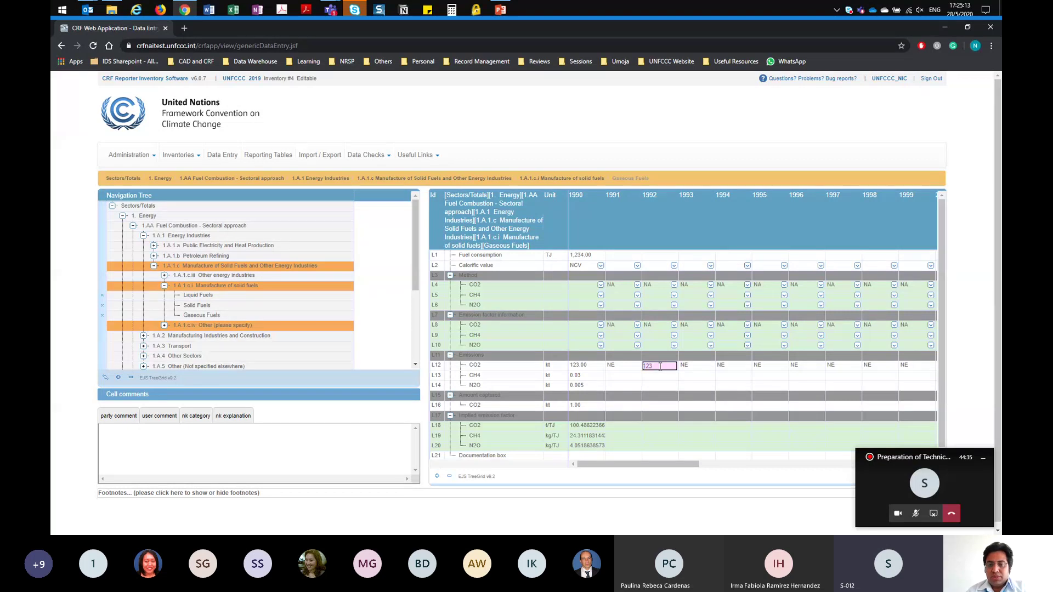
key(Return)
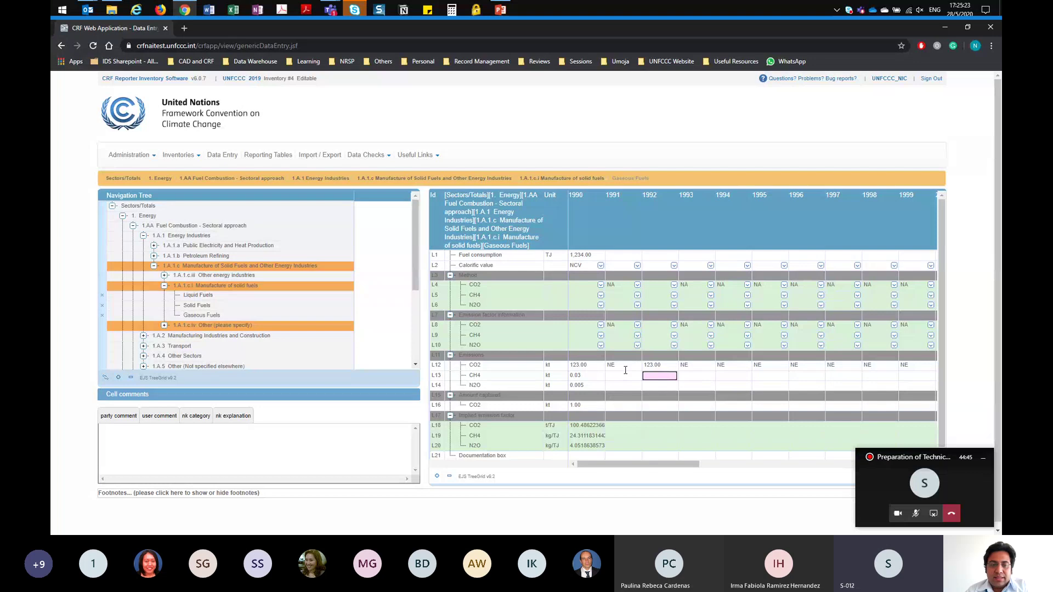
click(585, 378)
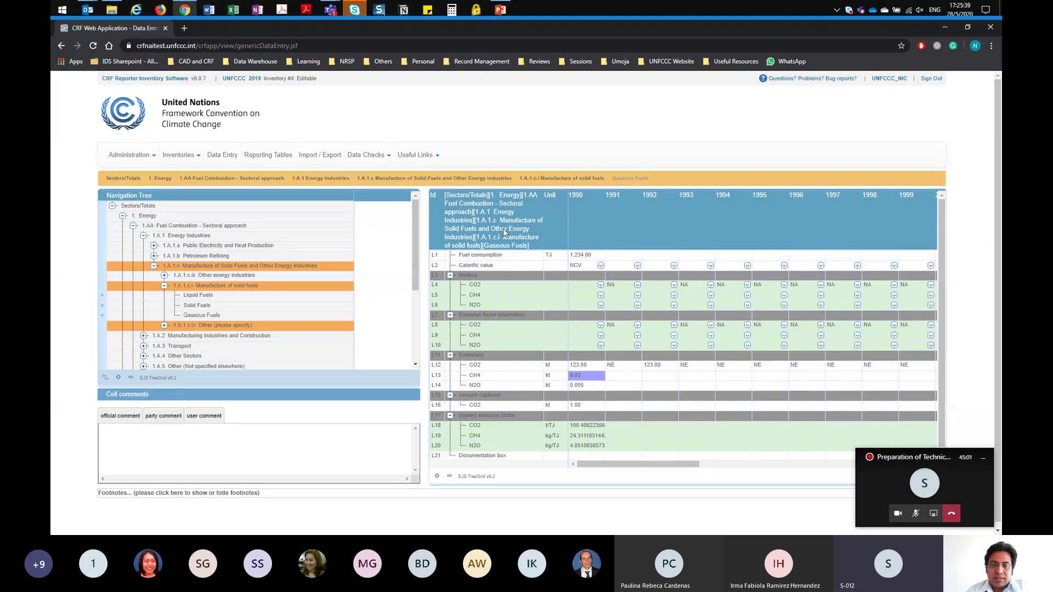
Step: Attach the official comment 'Official comment' to the 0.03 CH4 emissions value
click(153, 443)
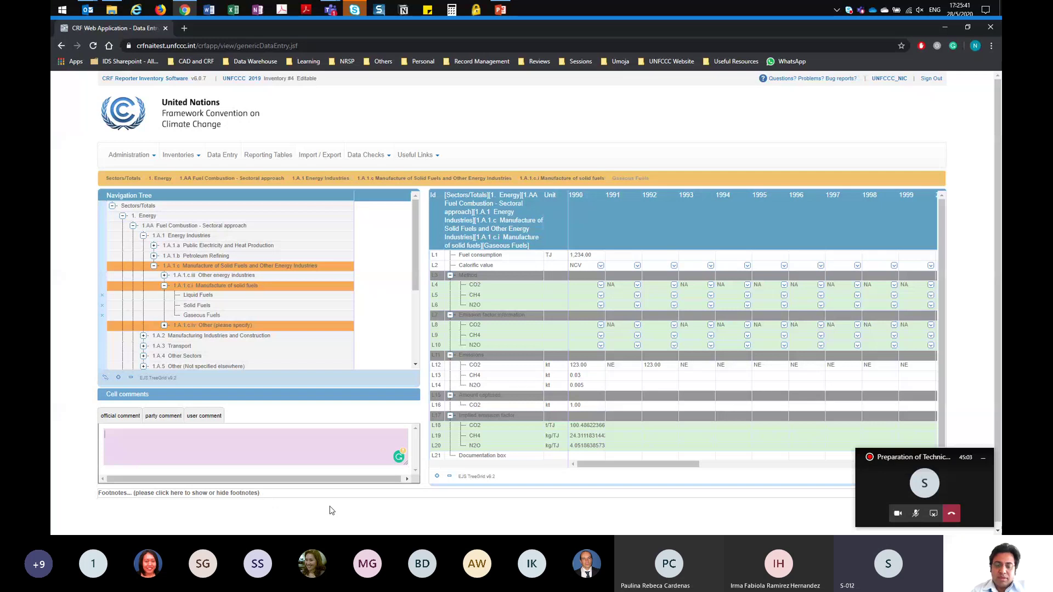
text(Official )
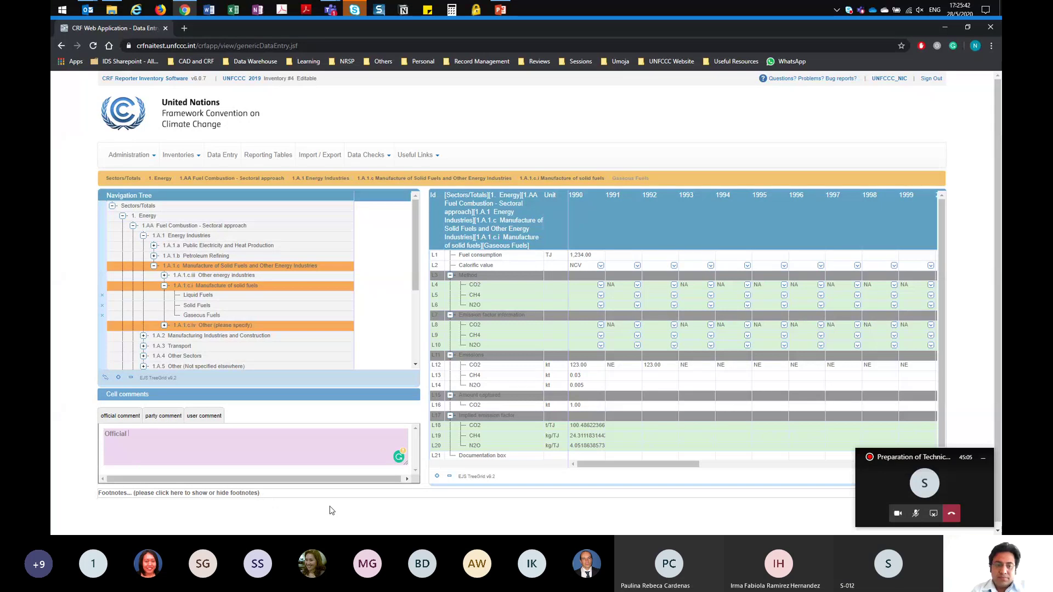
text(comment)
click(332, 511)
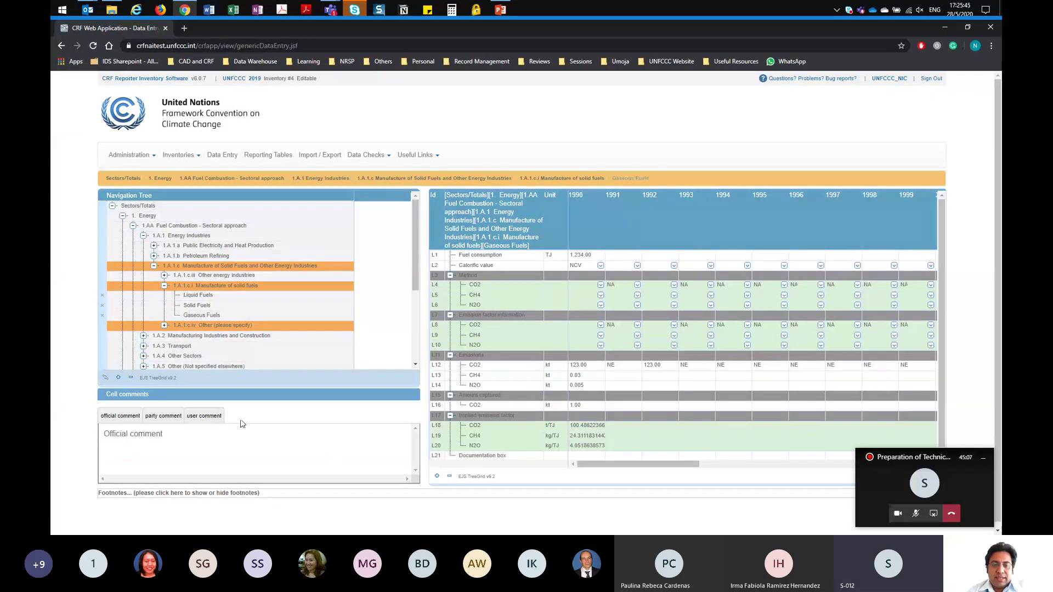
click(616, 365)
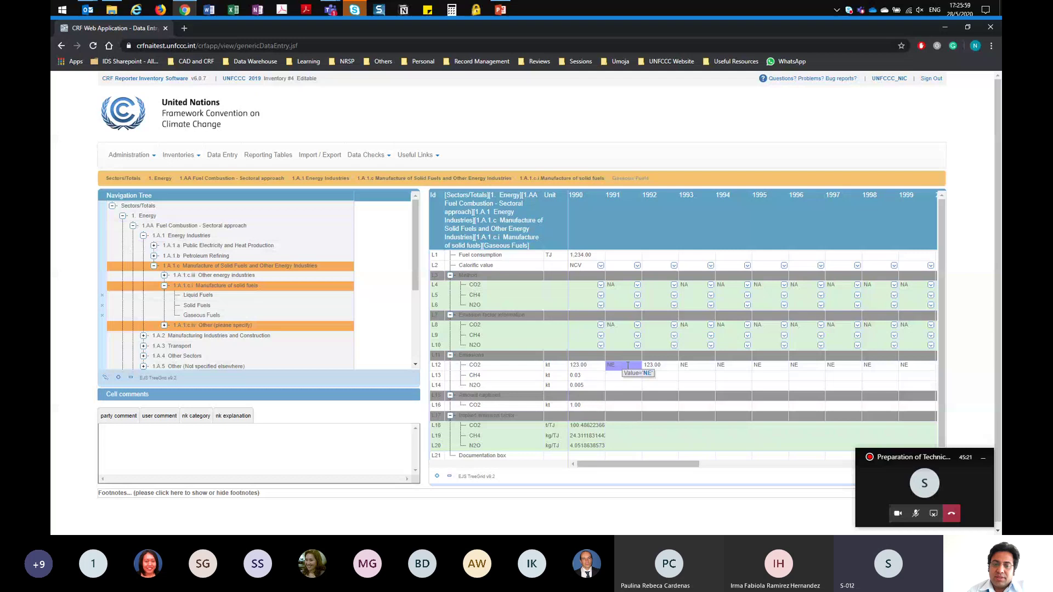
Step: Give the 1991 NE entry the NK explanation 'NK explainaint', then go to Import / Export
click(628, 368)
click(236, 420)
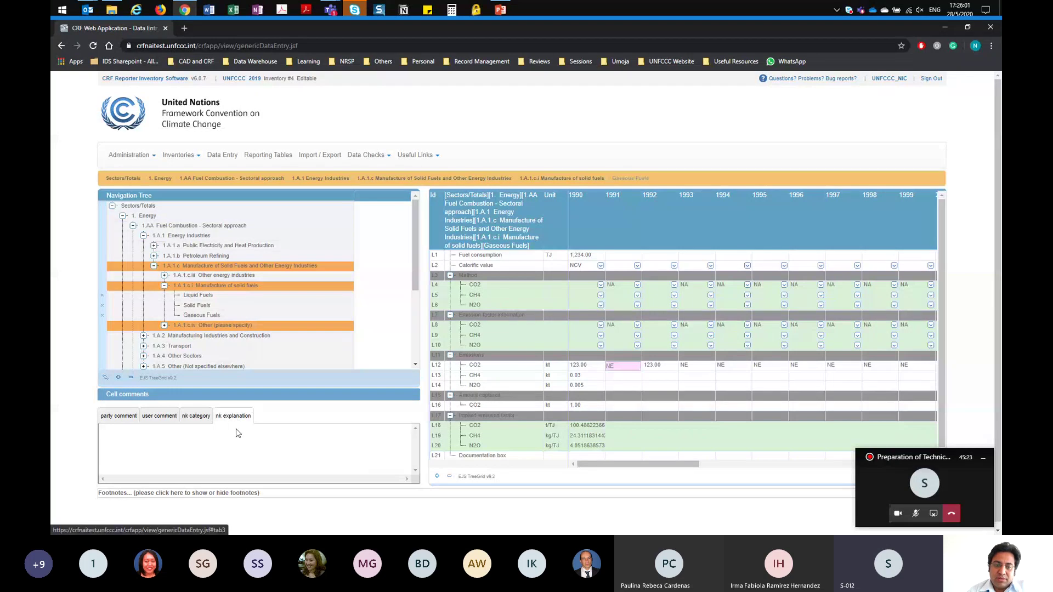
text(N)
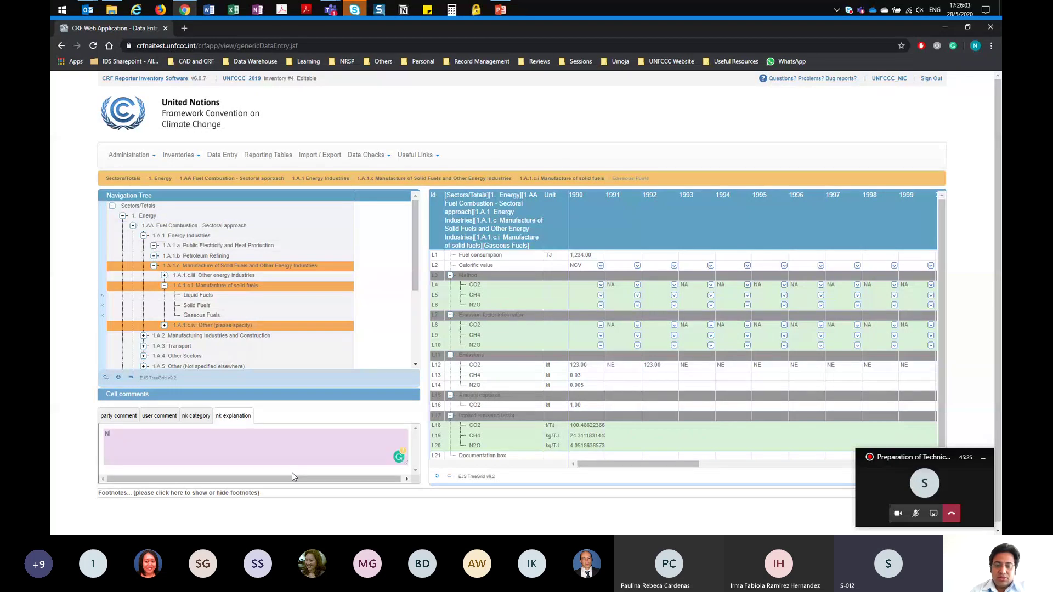
text(K explainaint)
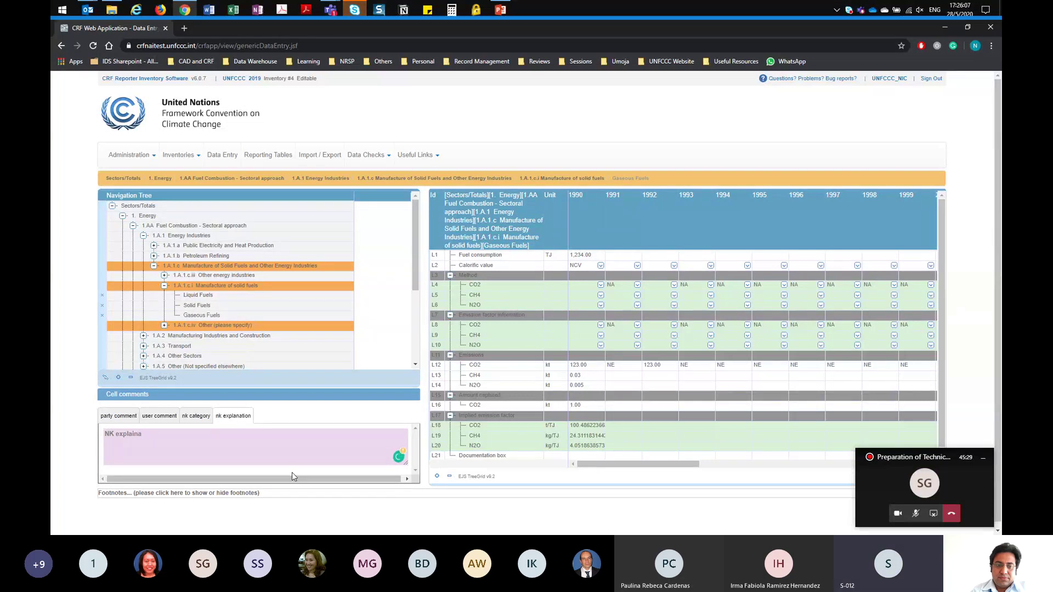
key(Escape)
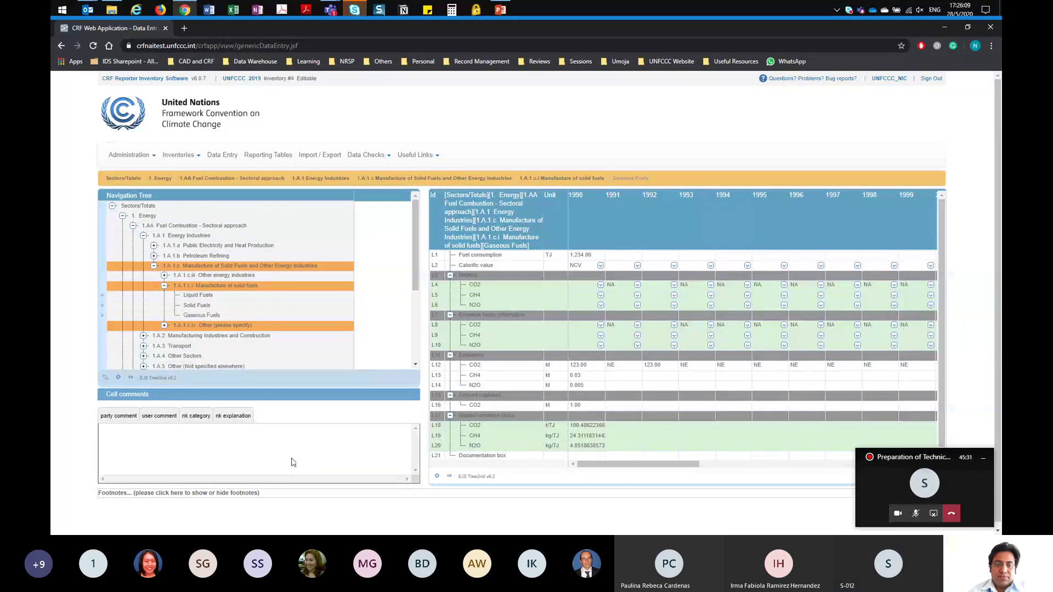
click(626, 371)
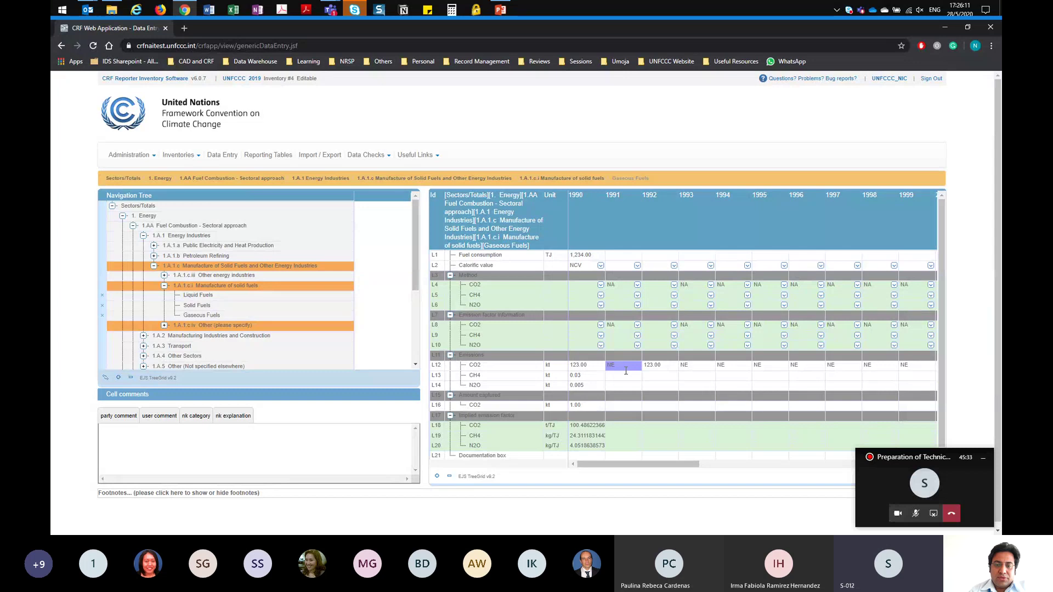
click(230, 418)
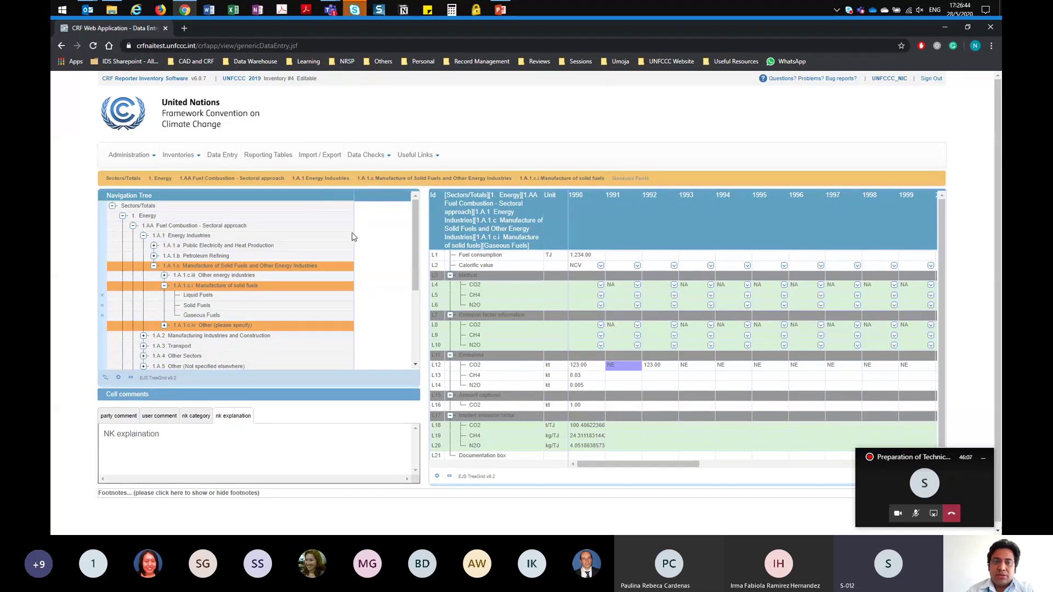
click(333, 157)
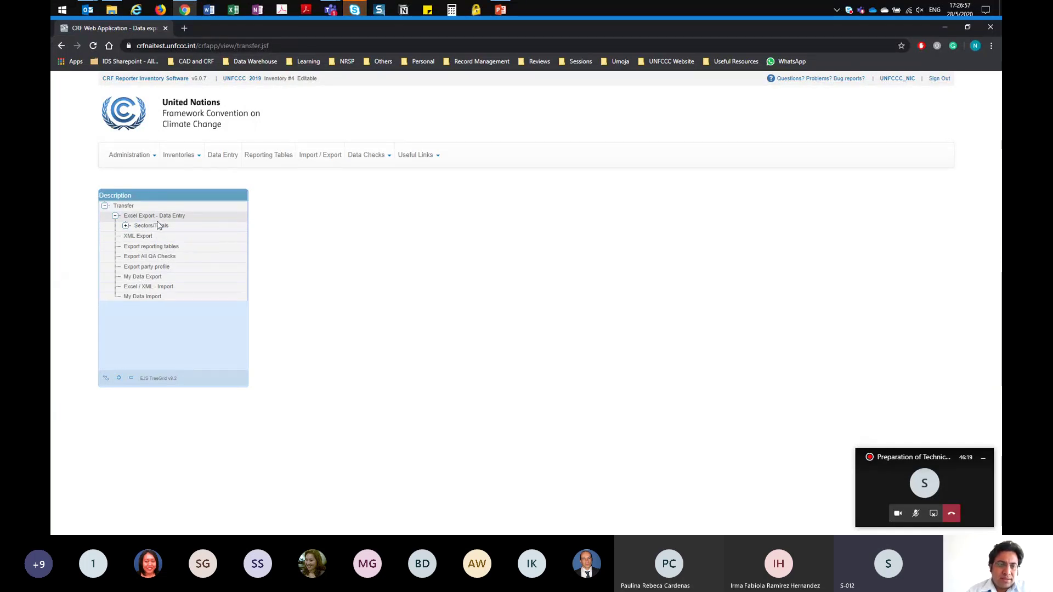
Step: Export only the 1.A.1.c.i Gaseous Fuels grid to Excel from the export tree
click(127, 227)
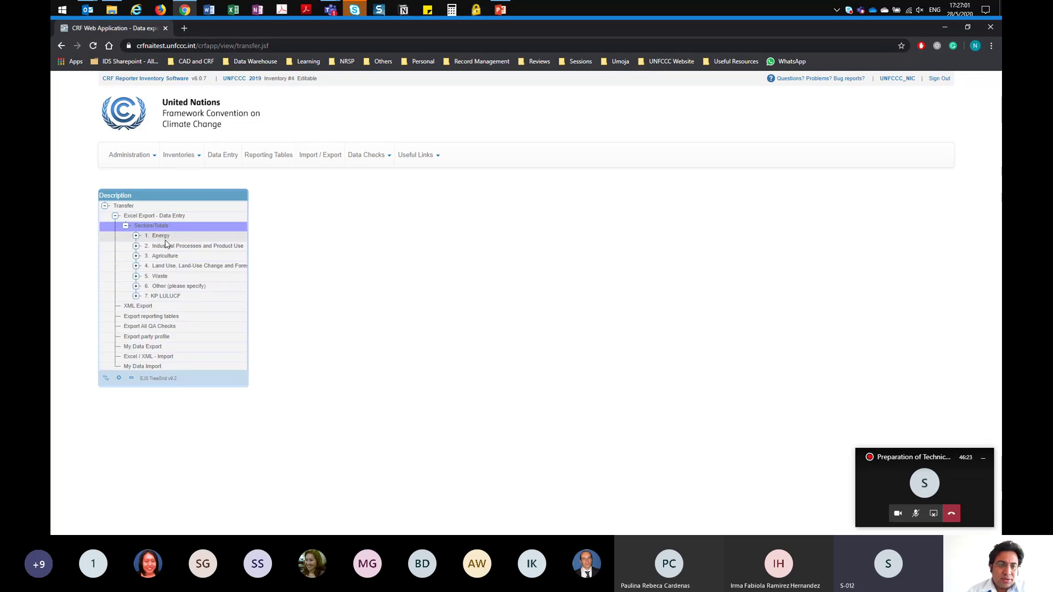
click(136, 238)
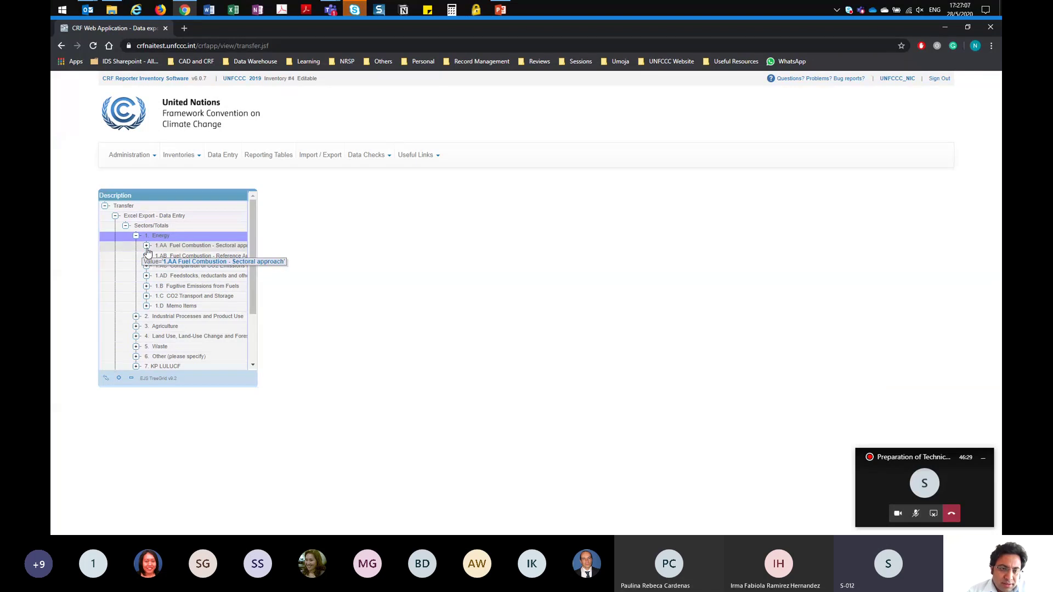
click(146, 247)
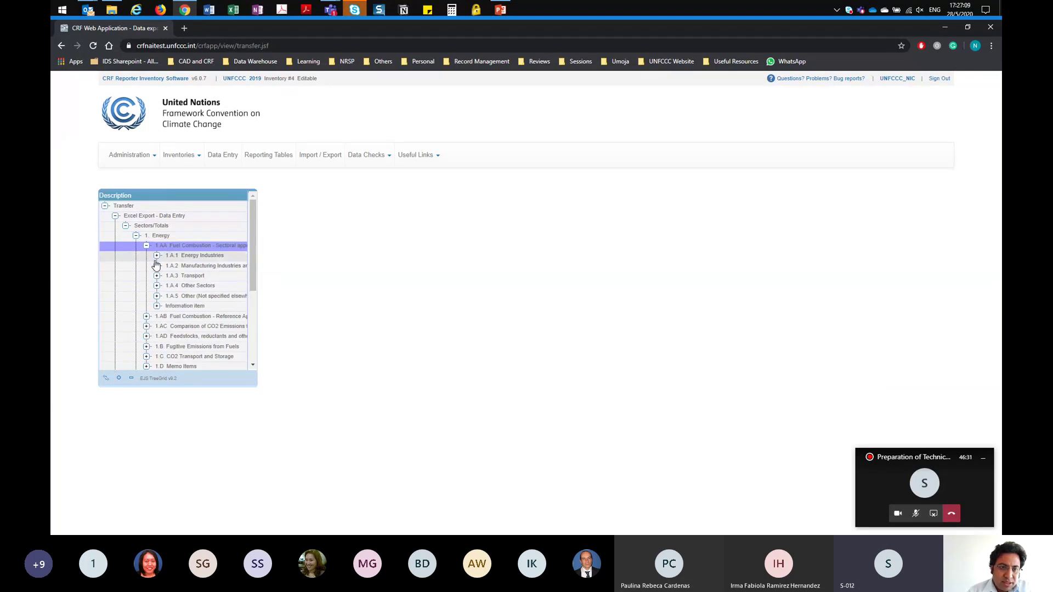
click(157, 257)
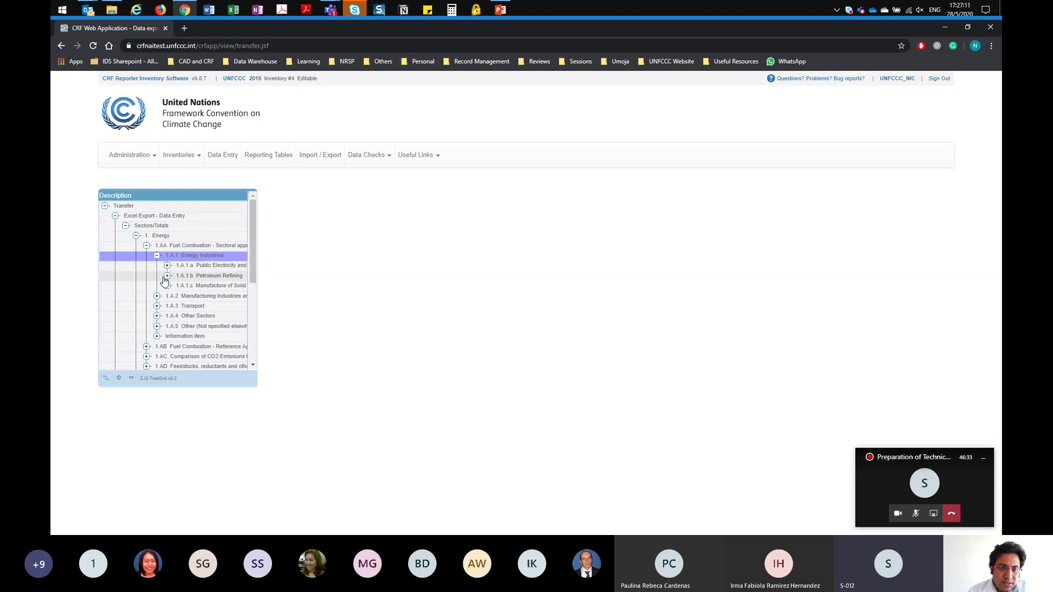
click(167, 287)
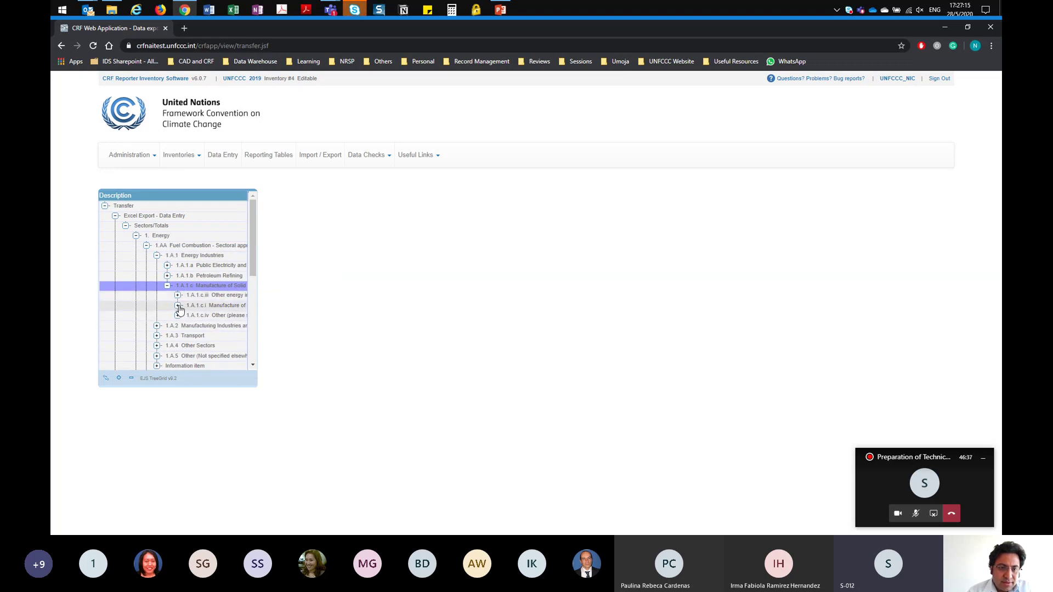
click(178, 307)
click(209, 337)
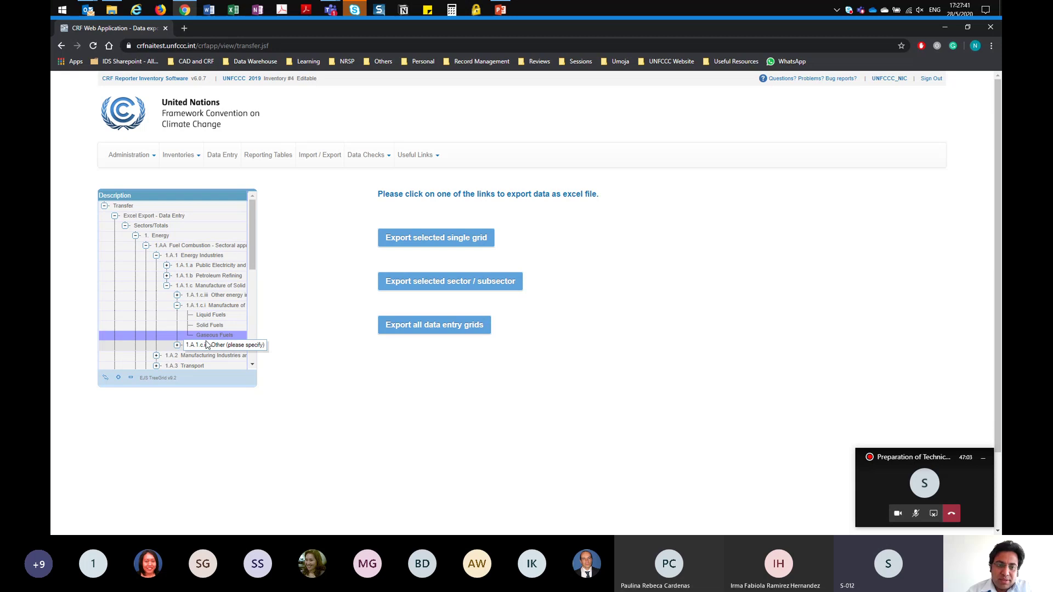
click(435, 238)
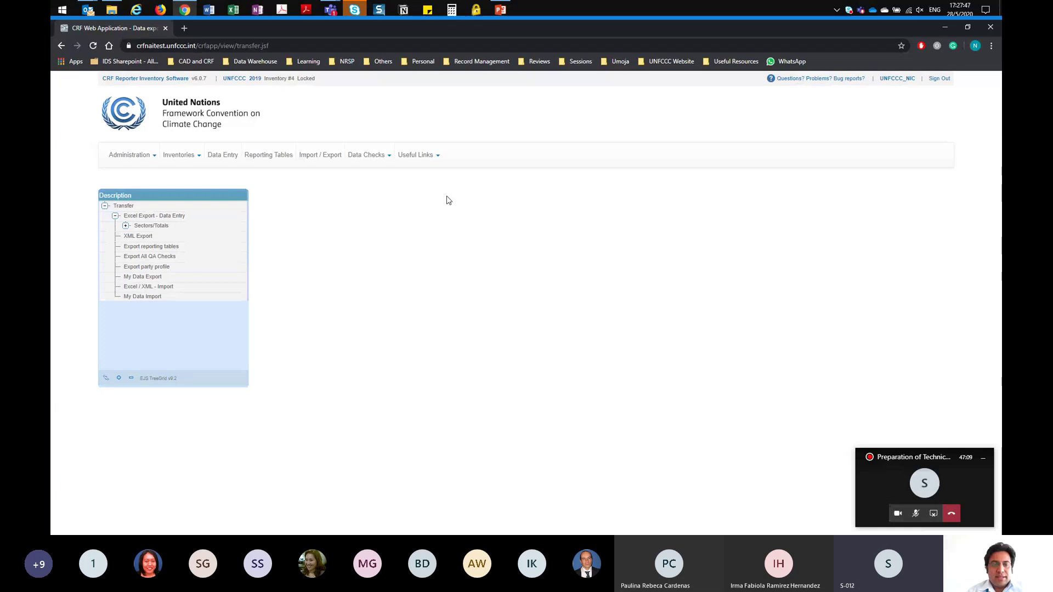
Step: Download the latest export from My Data Export and open UNFCCC_2019_4_28052020_172743.xlsx
click(157, 281)
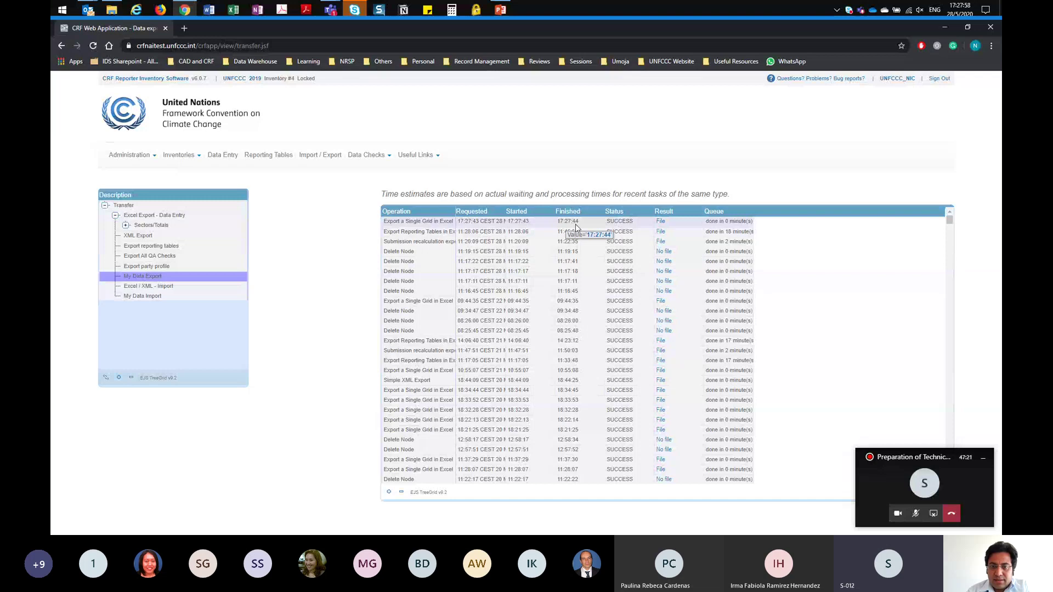
click(660, 221)
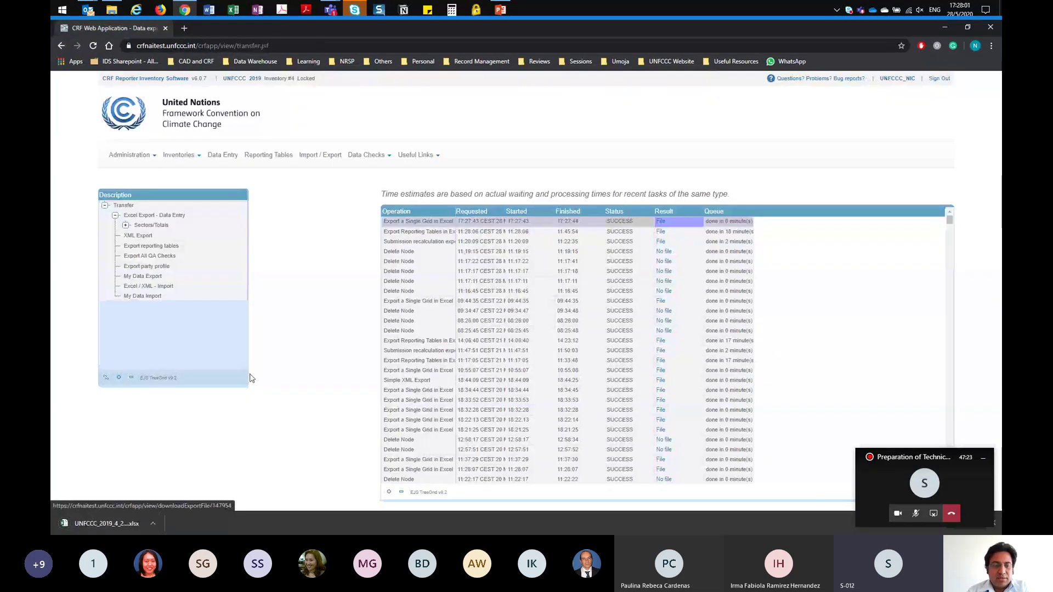
click(102, 525)
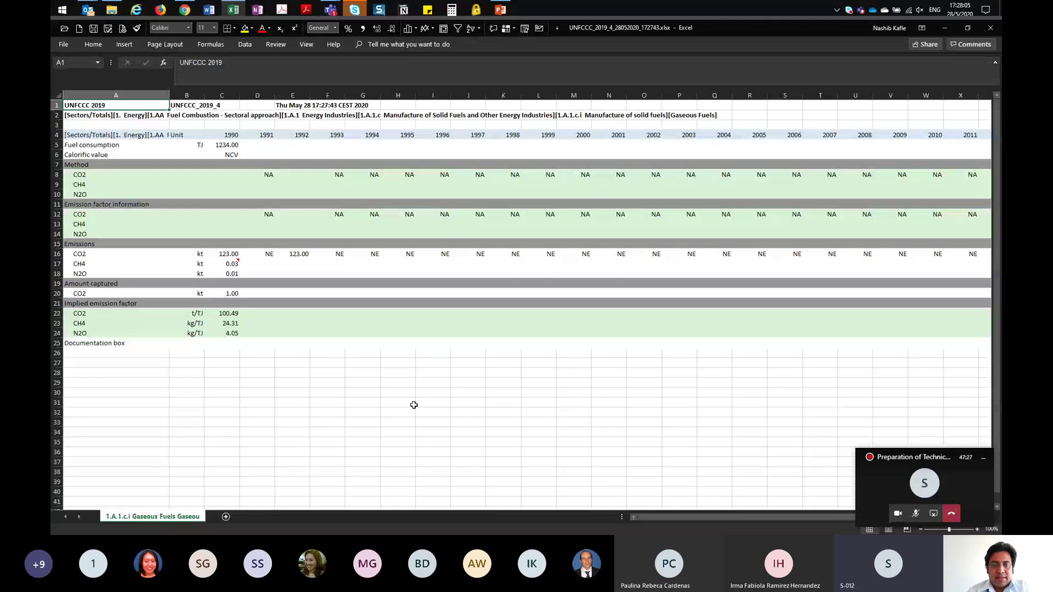
click(414, 405)
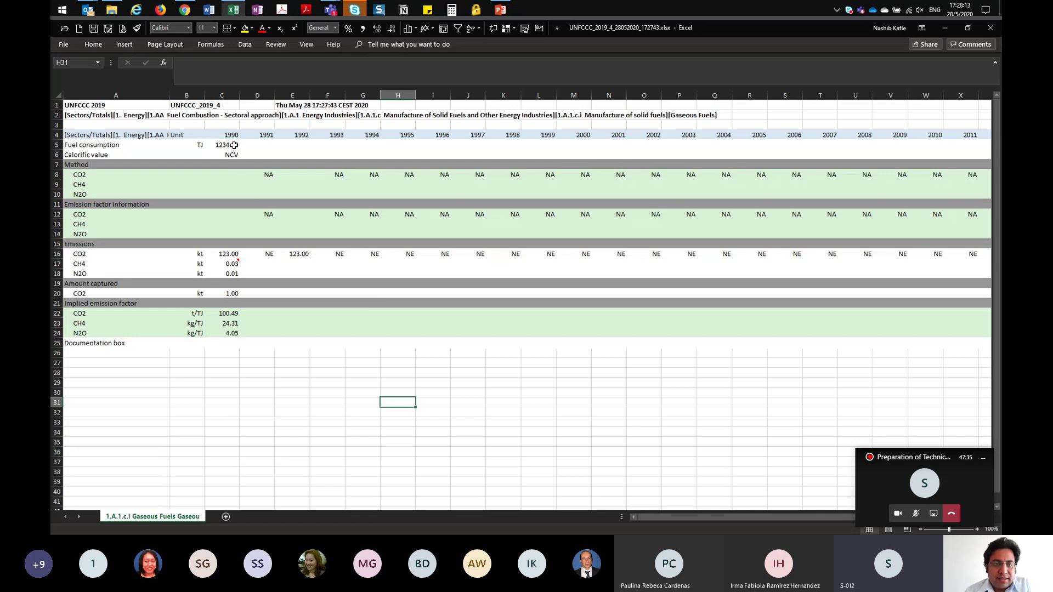
drag(234, 146, 231, 157)
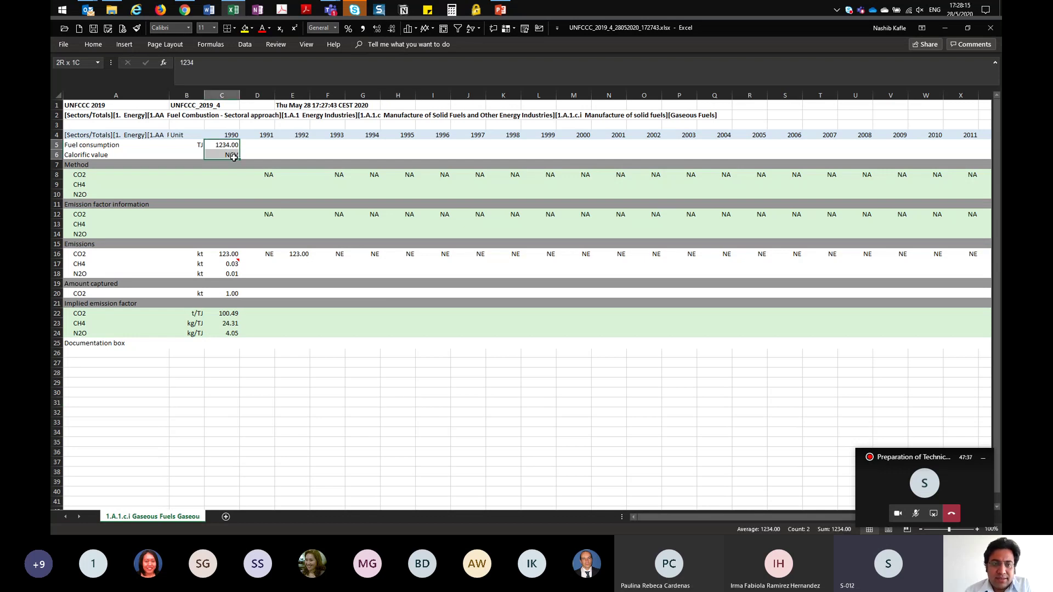
drag(226, 254, 229, 274)
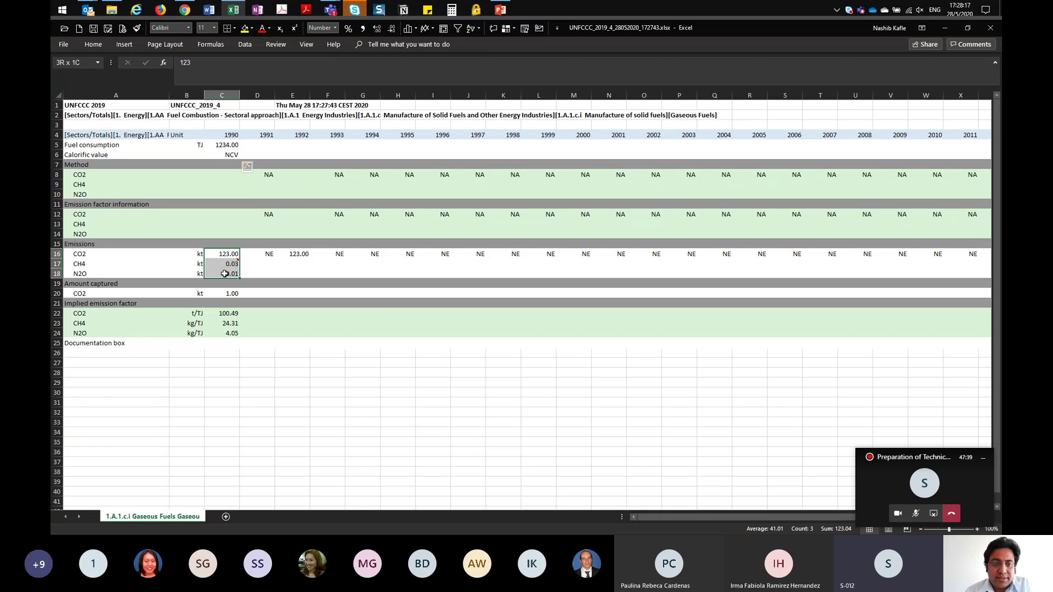
click(225, 293)
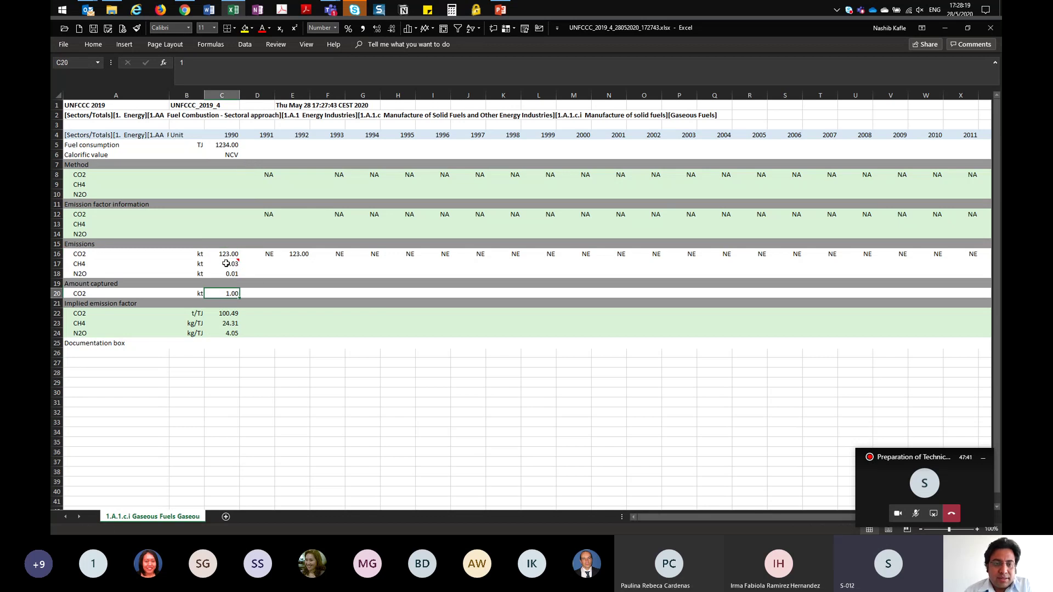
mouse_move(226, 264)
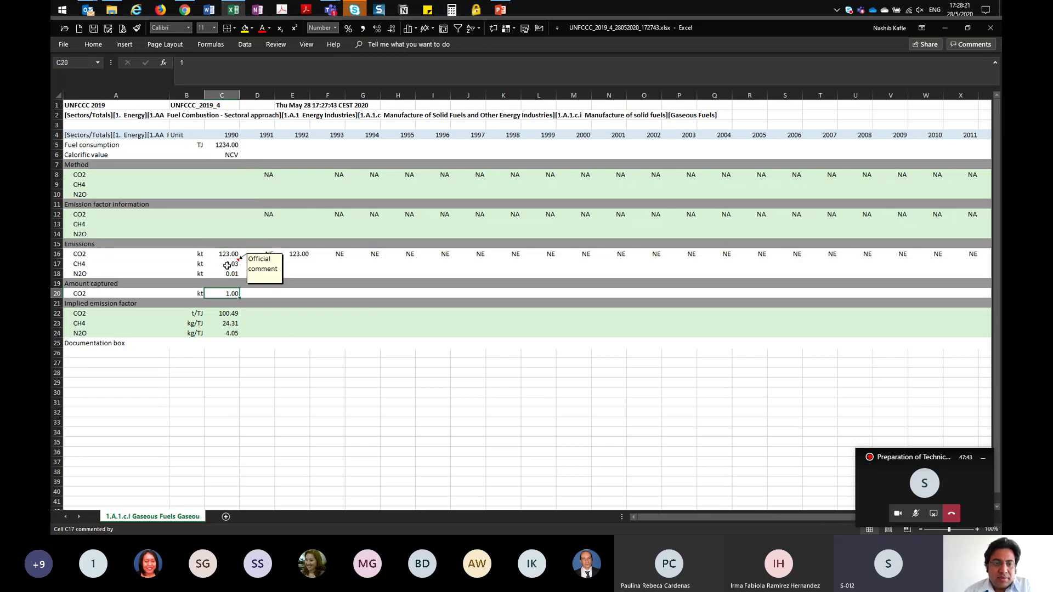
click(230, 265)
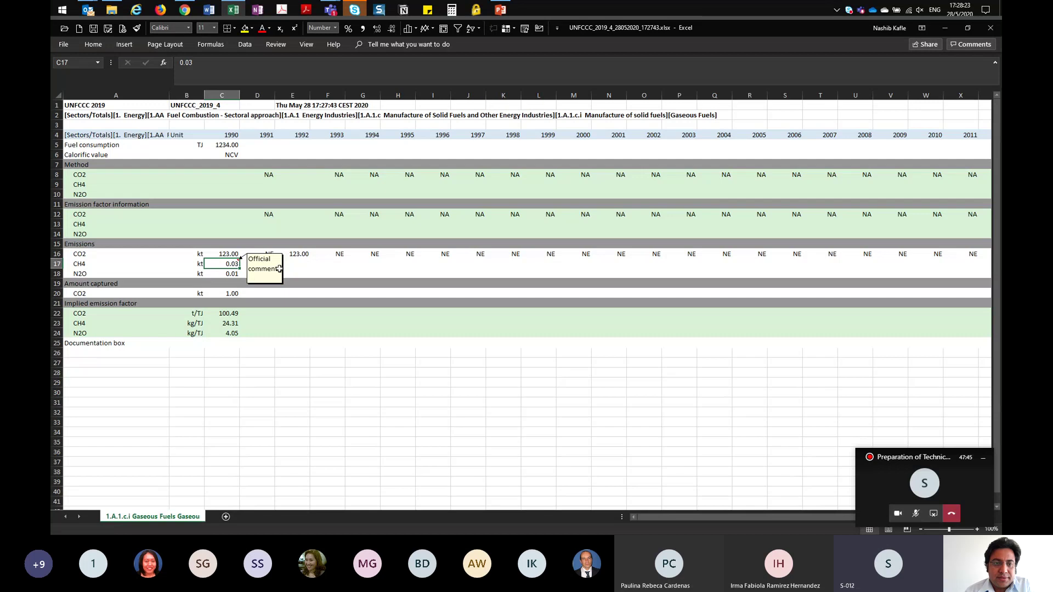
mouse_move(227, 267)
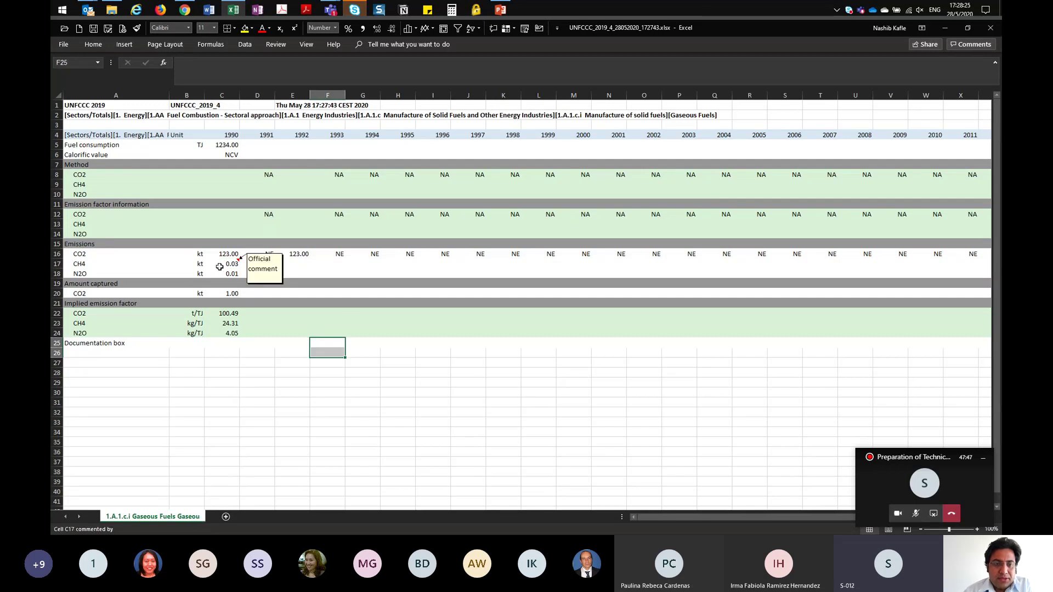
click(289, 375)
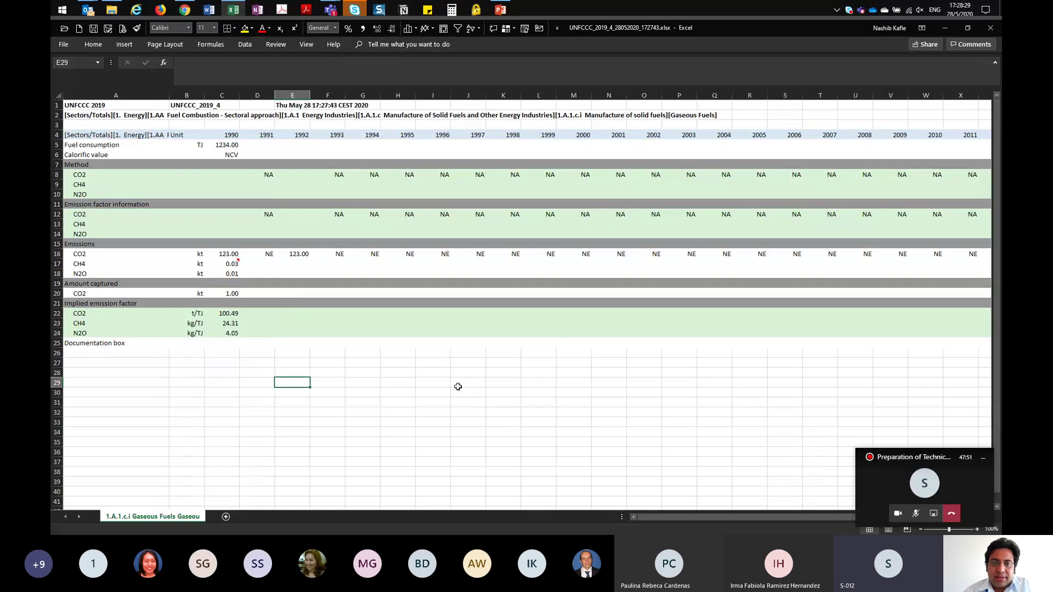
click(299, 149)
click(301, 195)
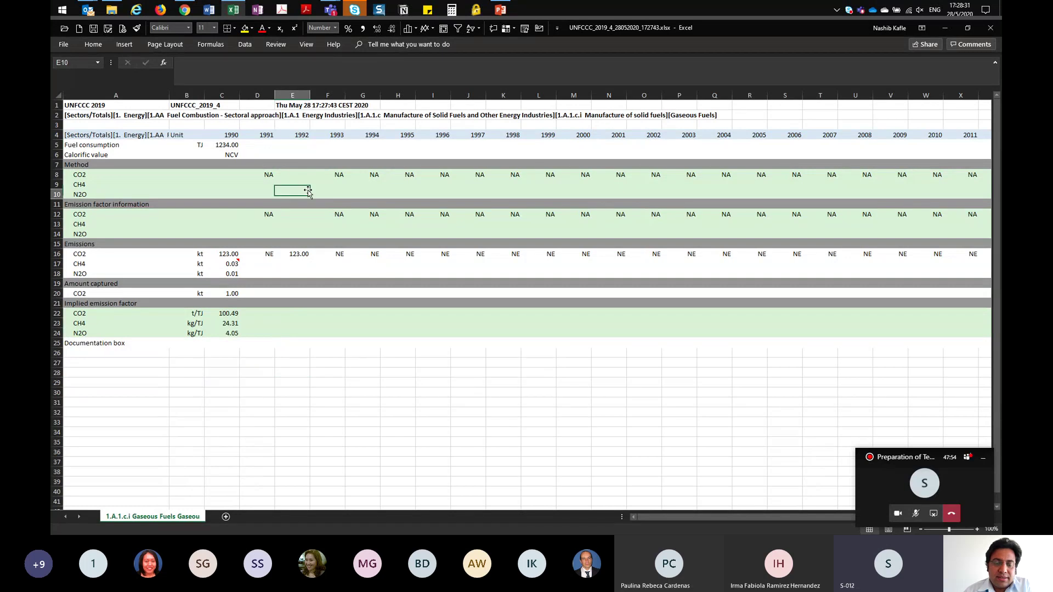
click(299, 225)
Step: Enter 567 as the 1991 fuel consumption with GCV as the calorific basis
click(306, 271)
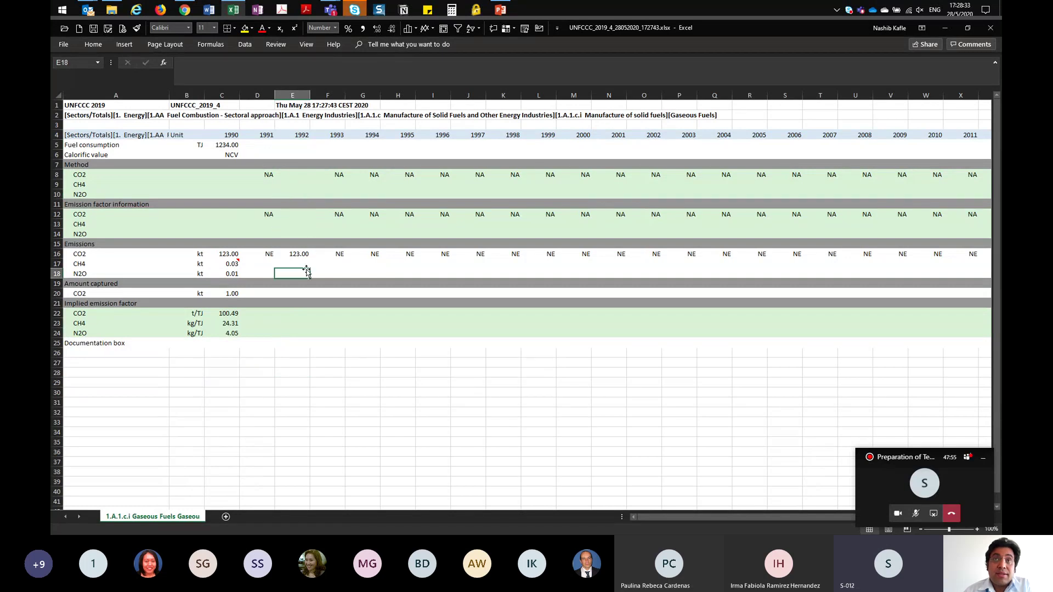
click(263, 147)
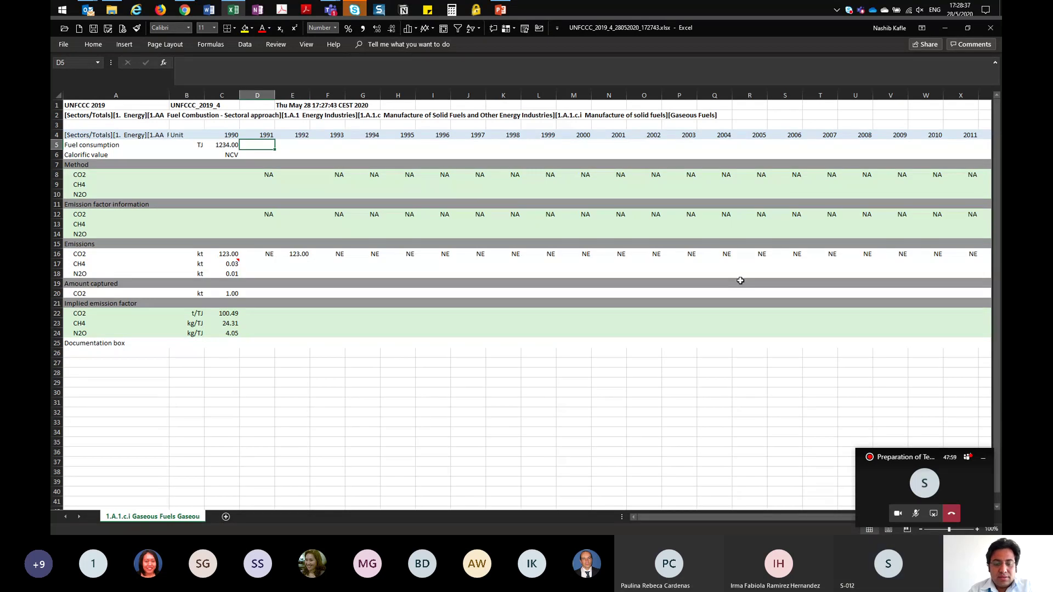
text(567)
key(Return)
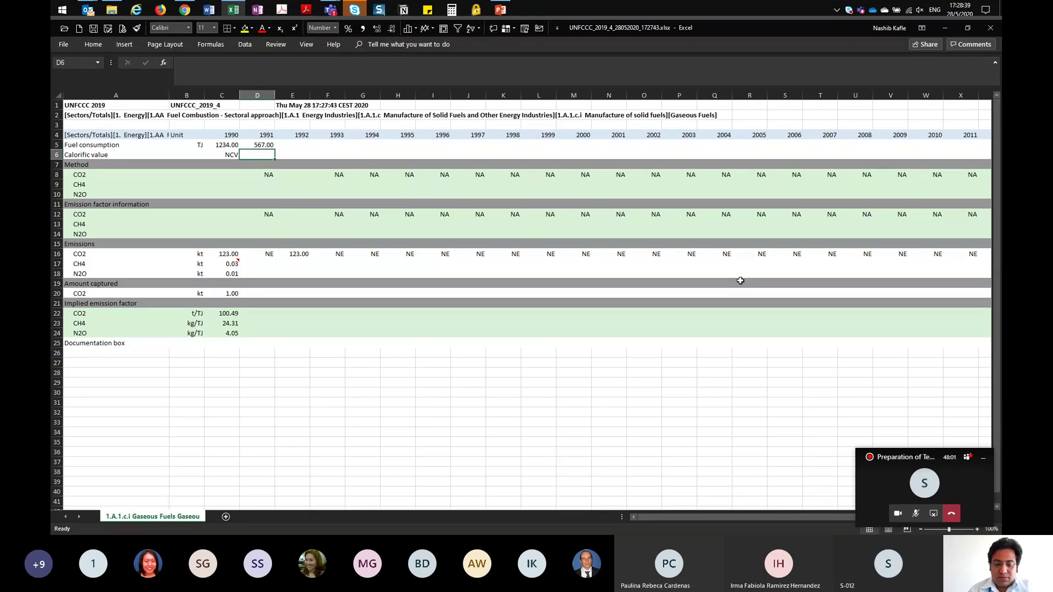
text(GCV)
key(Return)
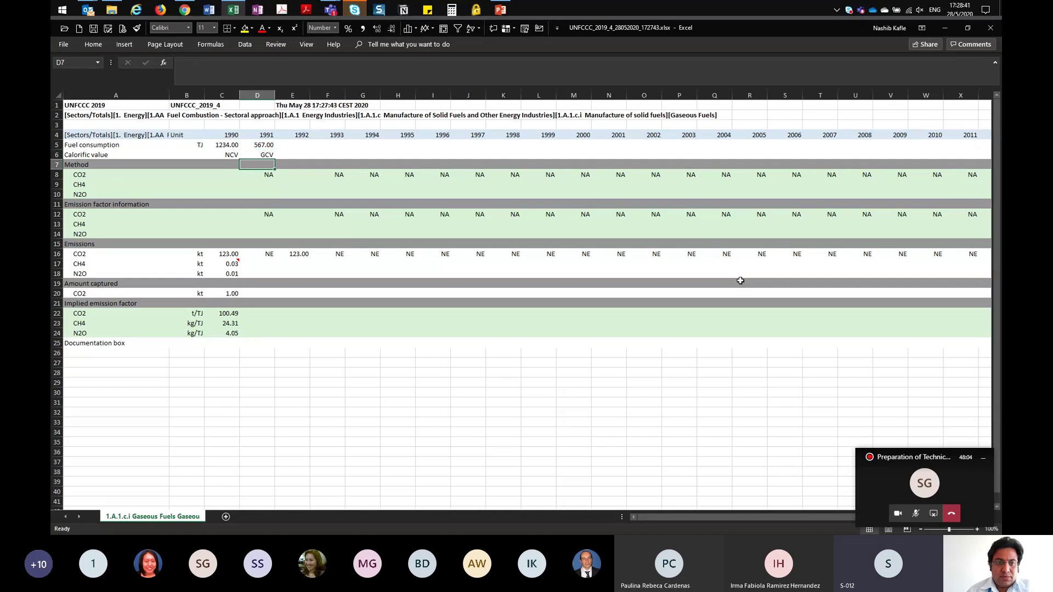
Step: Enter 1991 emissions 23 CO2, 0.08 CH4, .001 N2O and the note 'Comment'
key(Down)
key(Down)
key(Down)
key(Down)
key(Down)
key(Down)
key(Down)
key(Down)
key(Down)
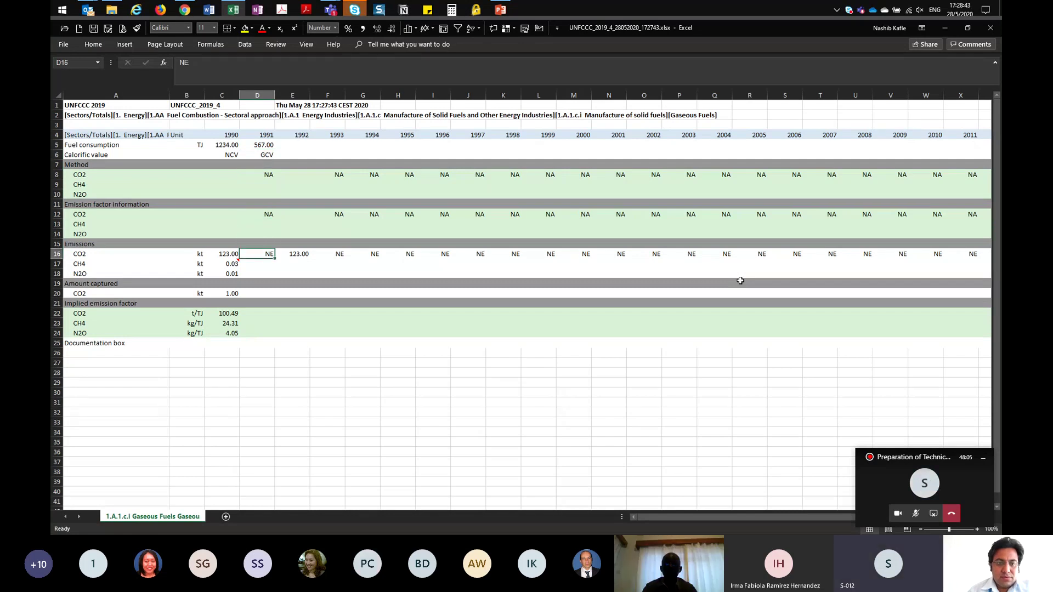
text(23)
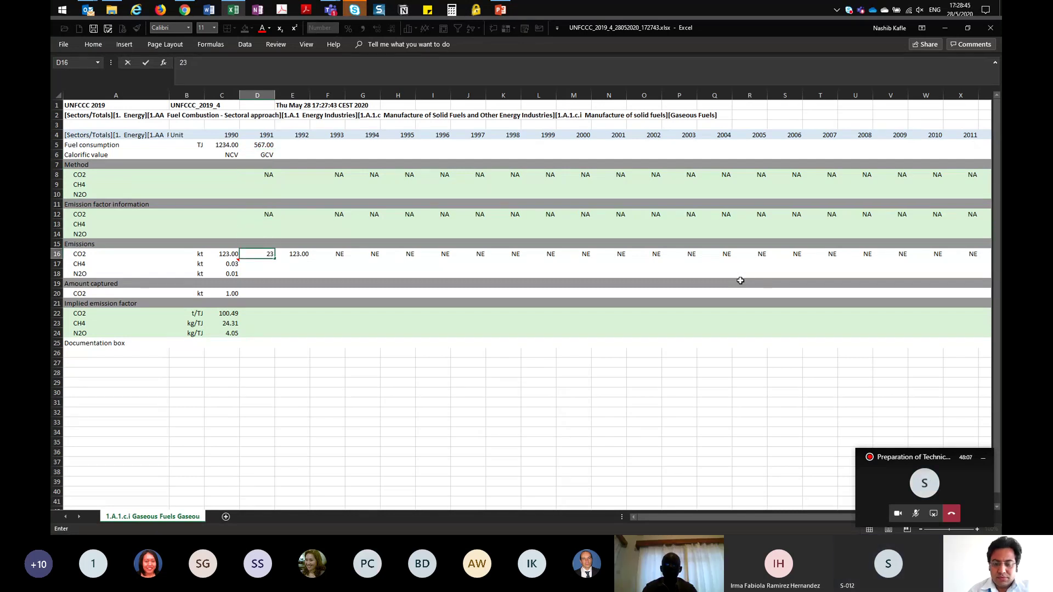
key(Return)
text(0.08)
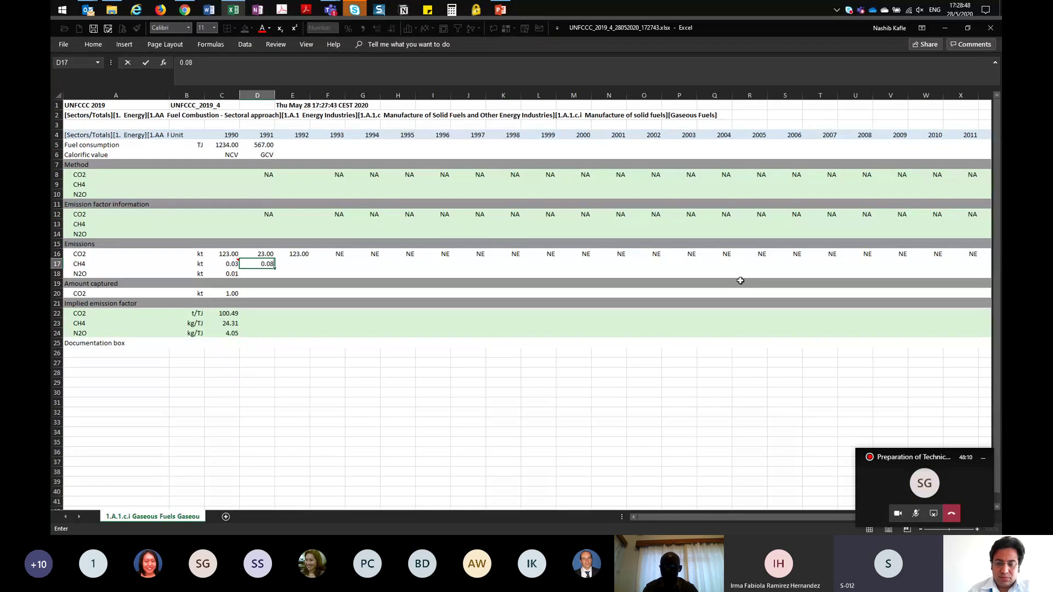
key(Return)
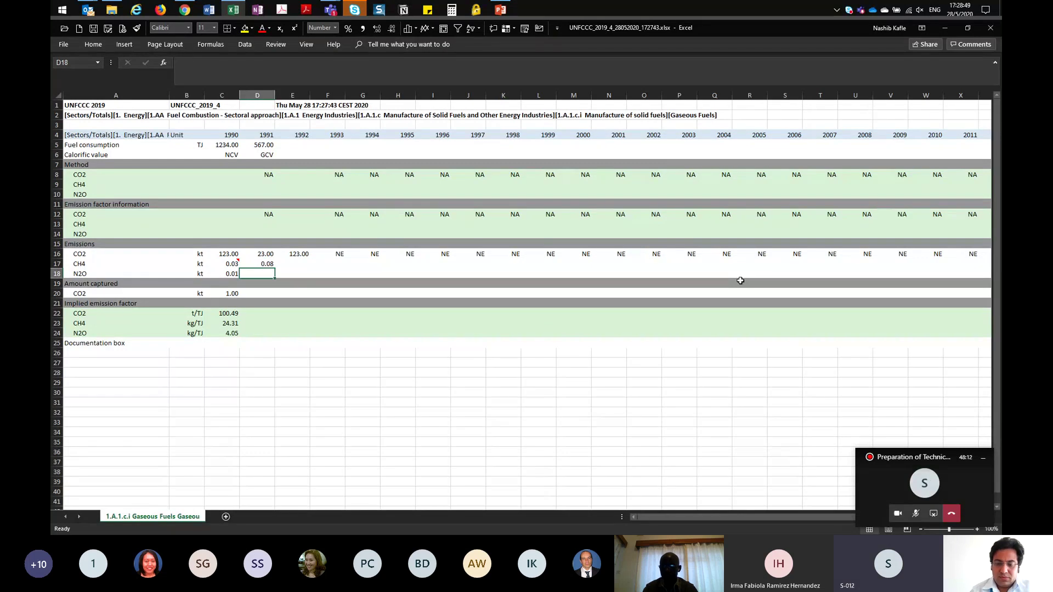
text(.00)
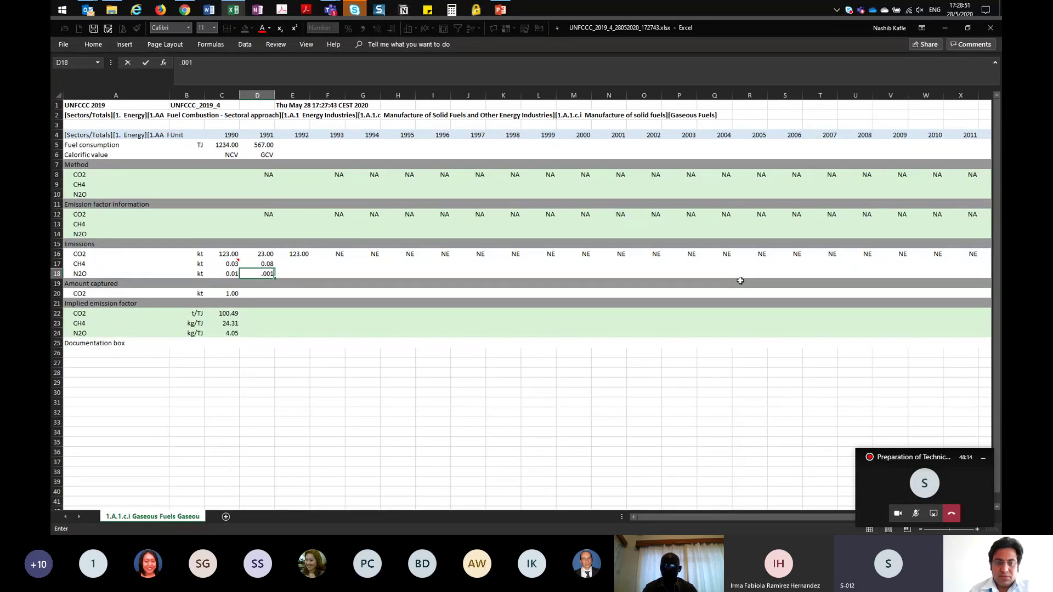
text(1)
key(Return)
key(Return)
key(Return)
key(Return)
key(Return)
key(Return)
key(Return)
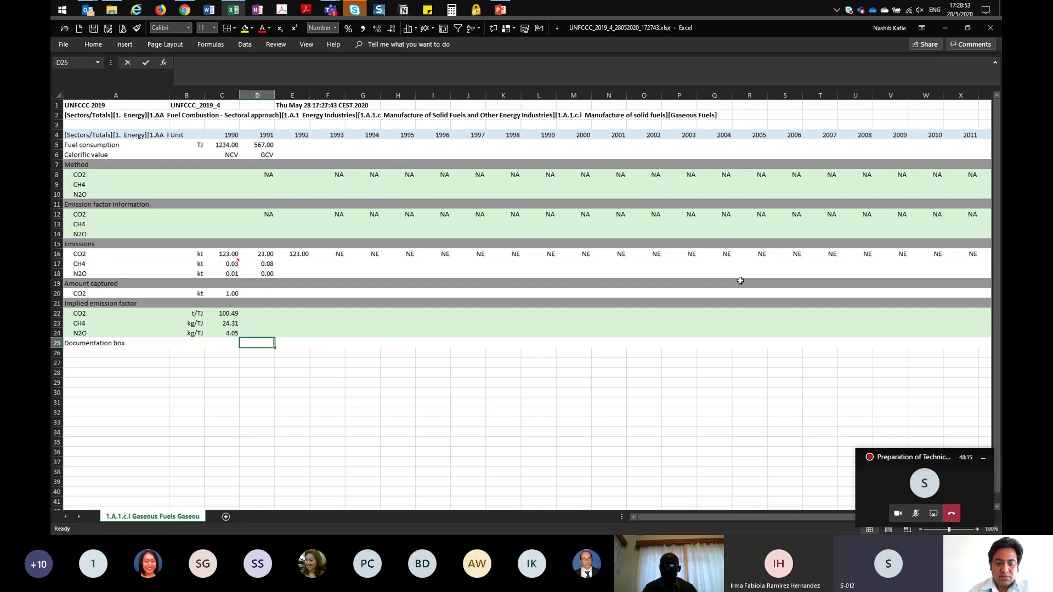
text(Comment)
key(Return)
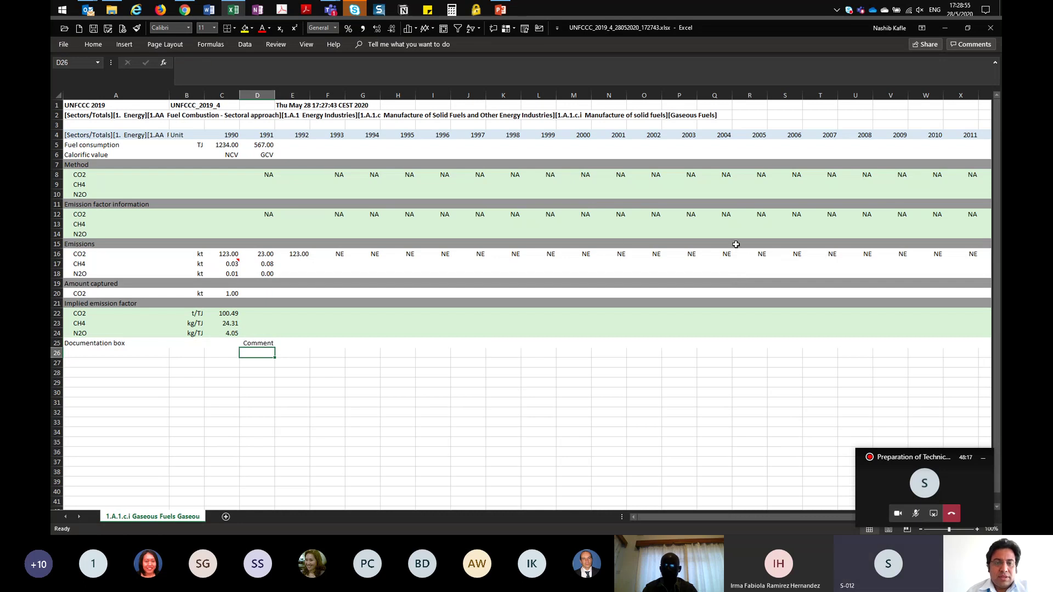
Step: Review the 1991 values and implied emission factors, then save the workbook
click(269, 145)
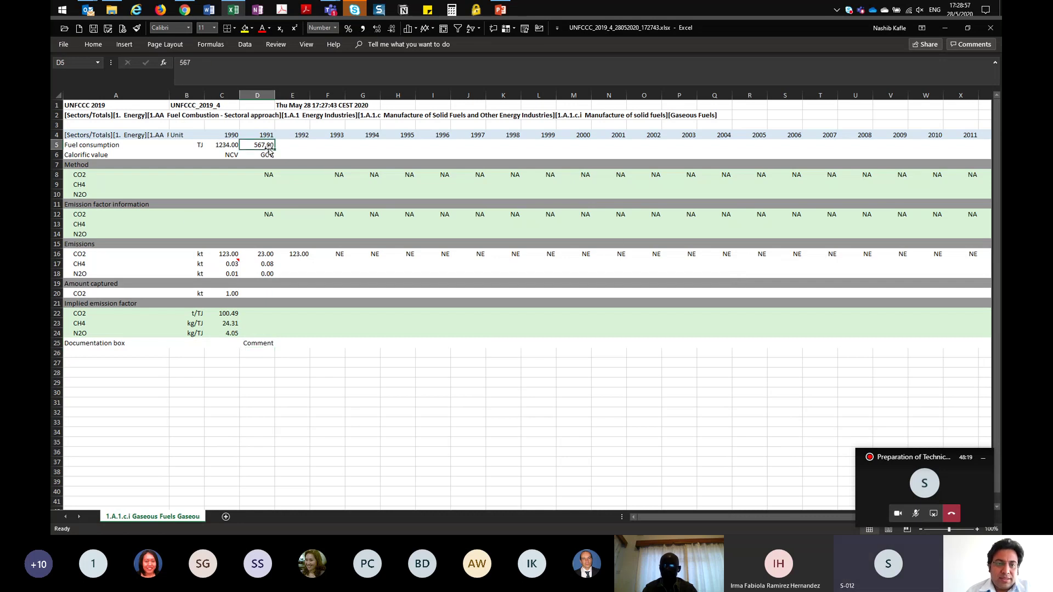
click(259, 322)
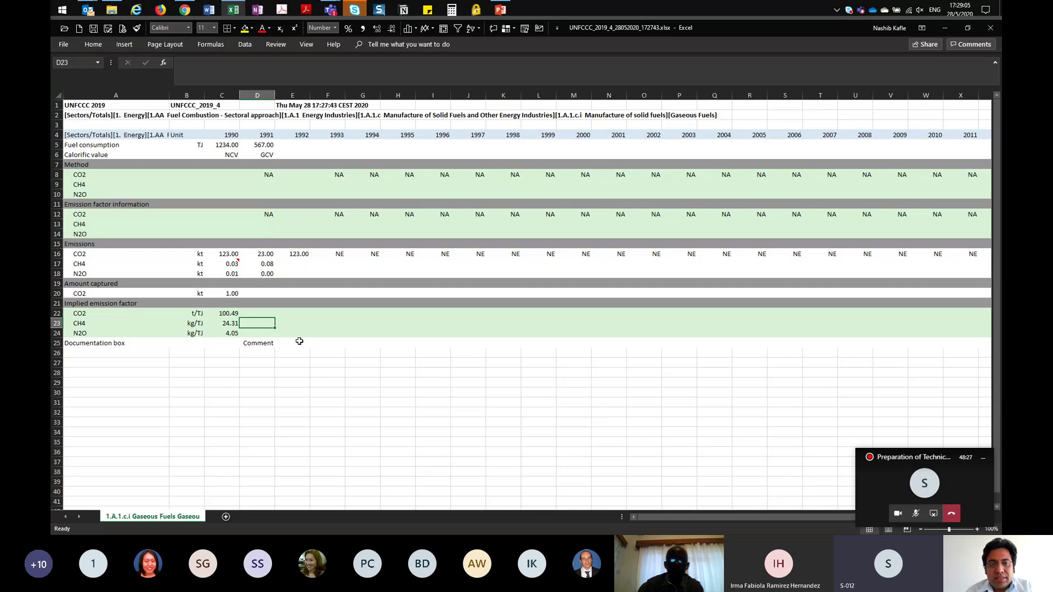
drag(268, 313, 268, 333)
click(324, 384)
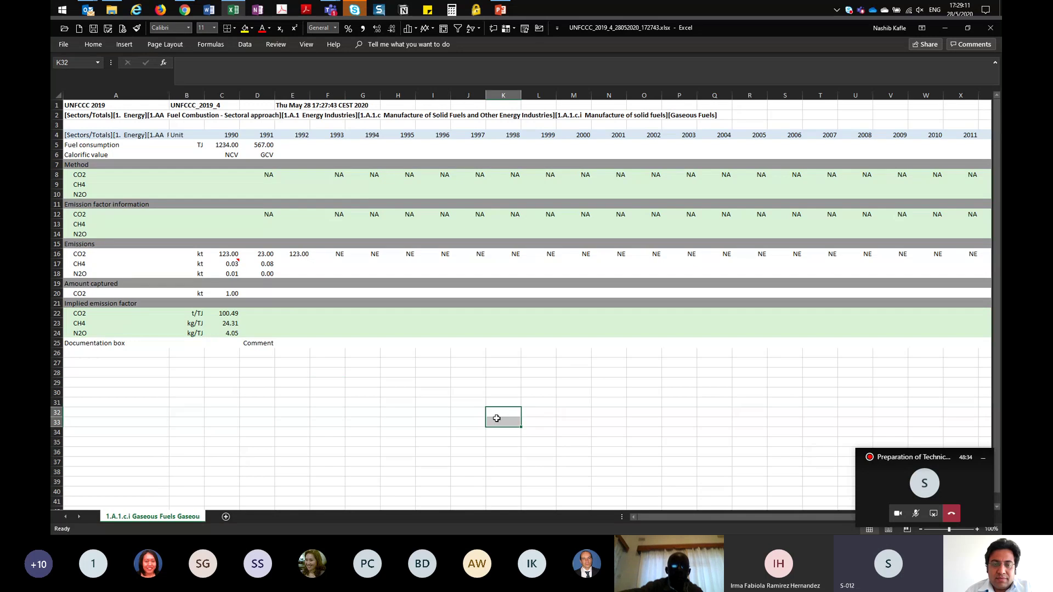
click(300, 412)
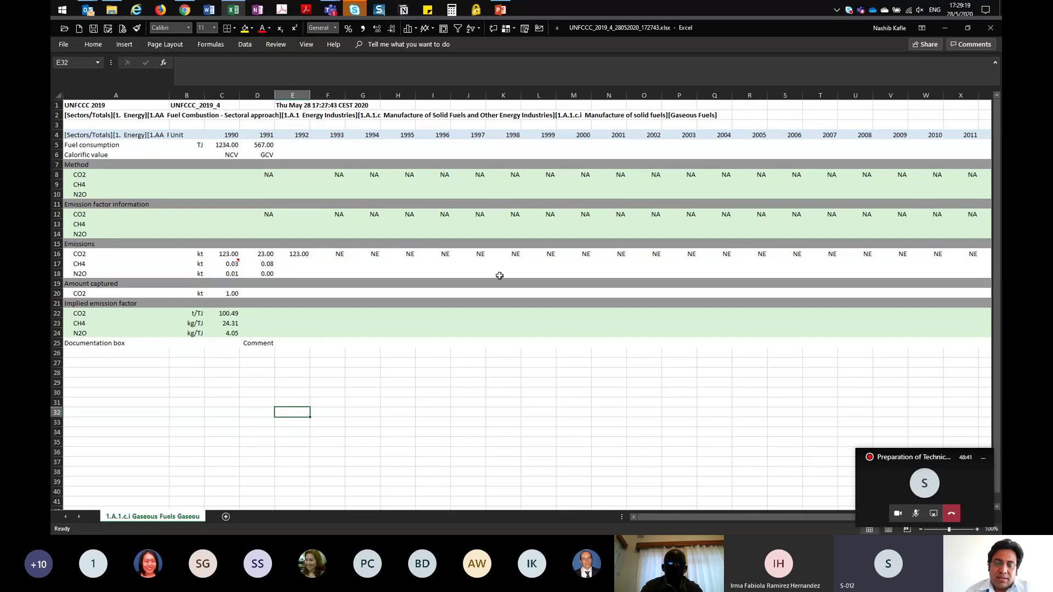
click(310, 266)
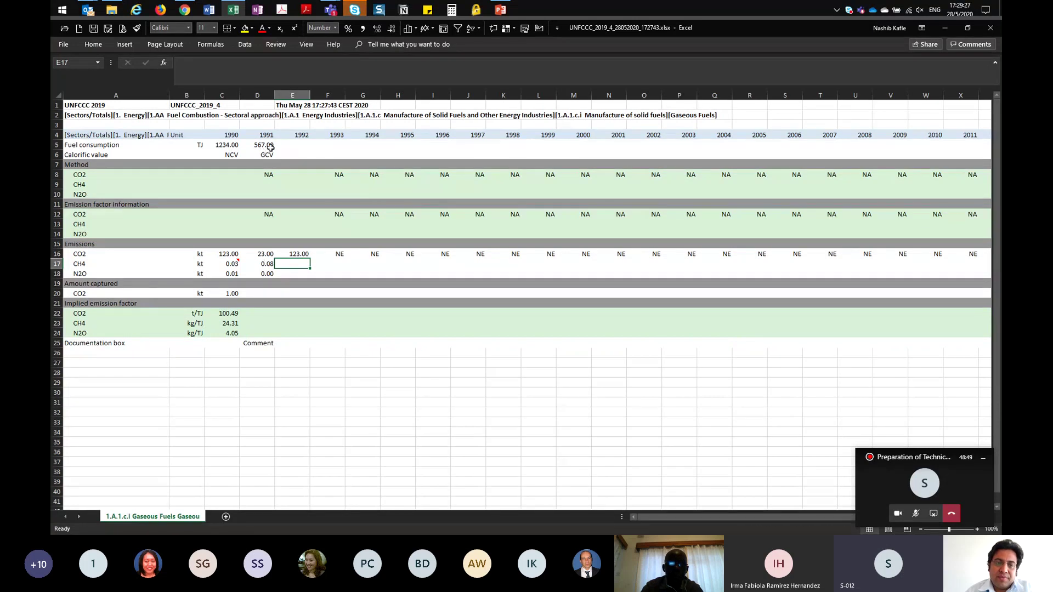
drag(271, 147, 268, 157)
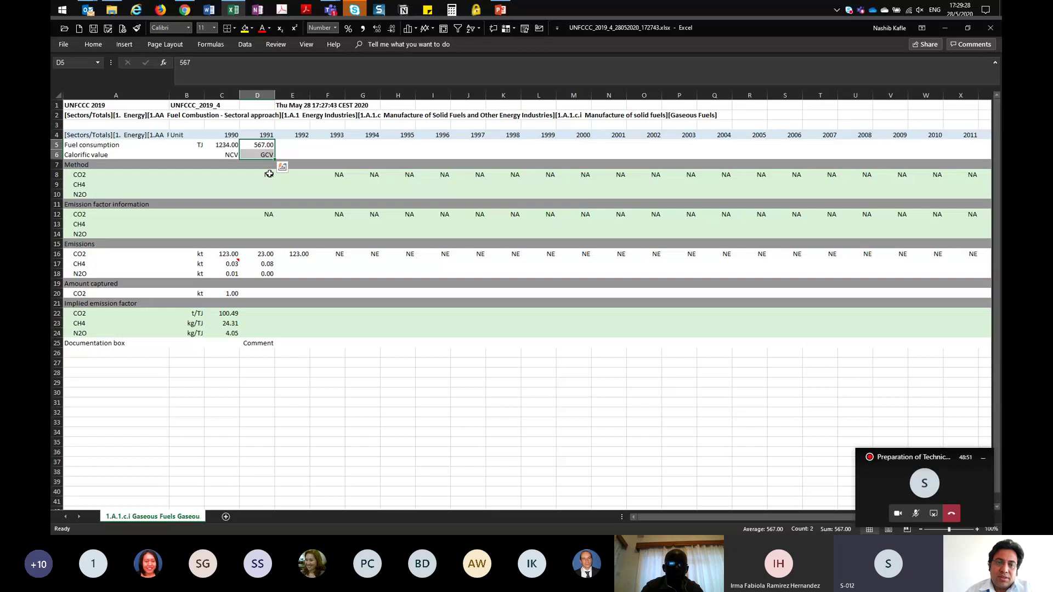
click(264, 252)
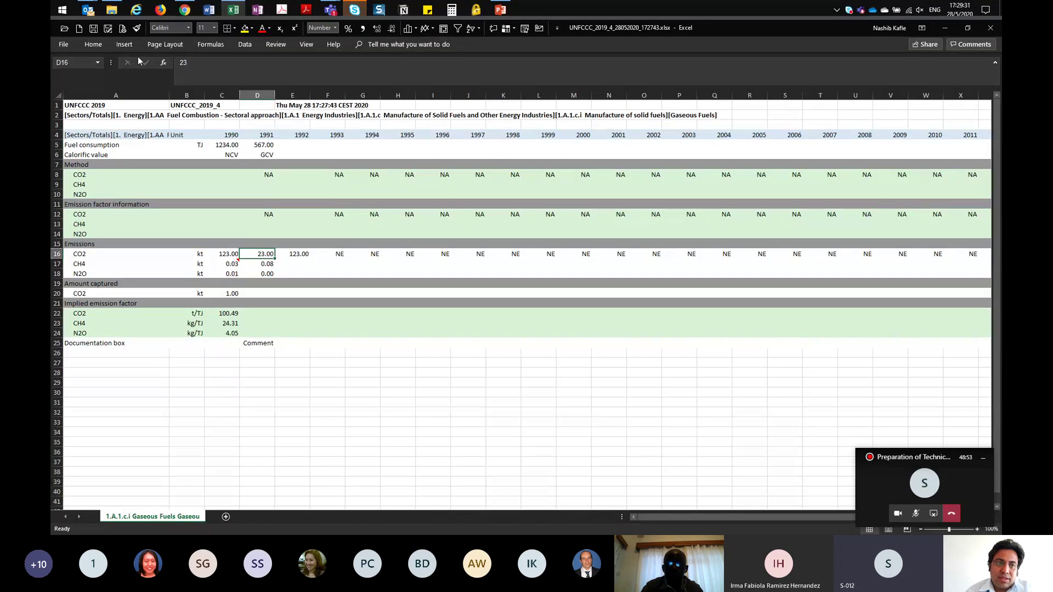
click(94, 27)
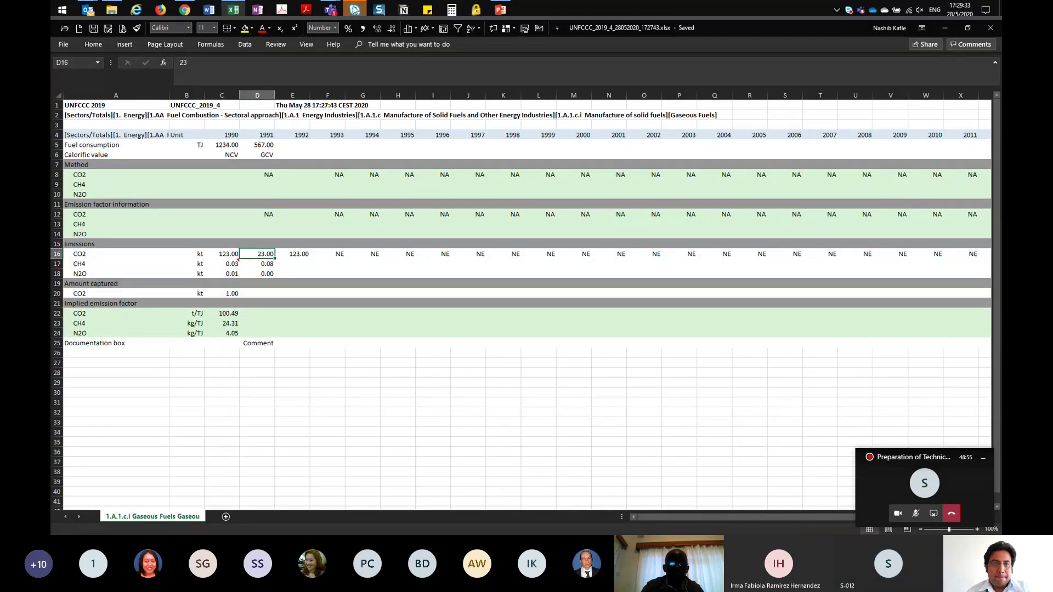
Step: Open the Excel/XML import form and choose UNFCCC_2019_4_28052020_172743.xlsx from Downloads as the data file
click(185, 11)
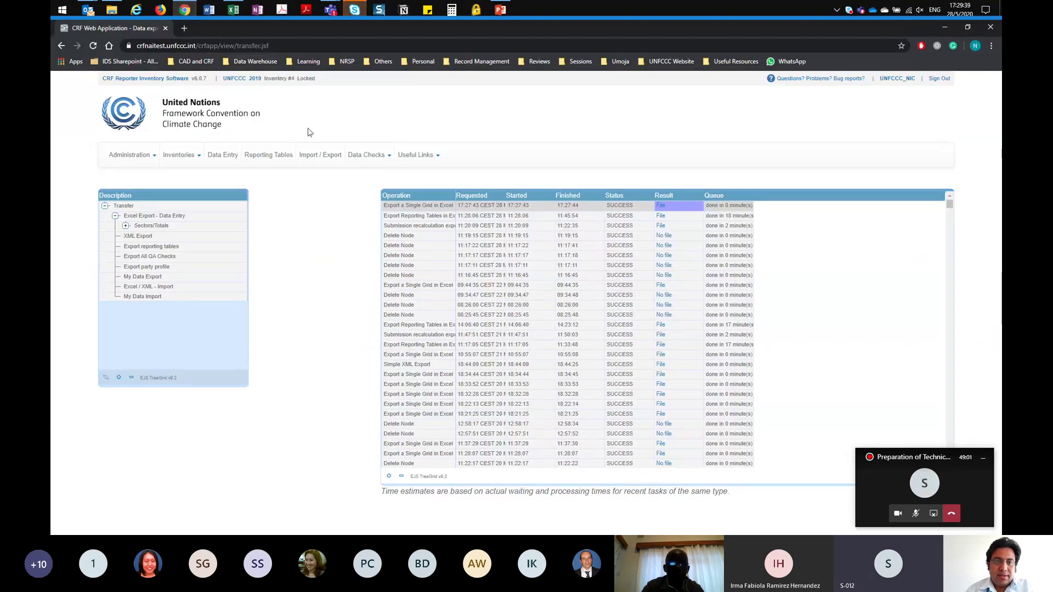
mouse_move(355, 10)
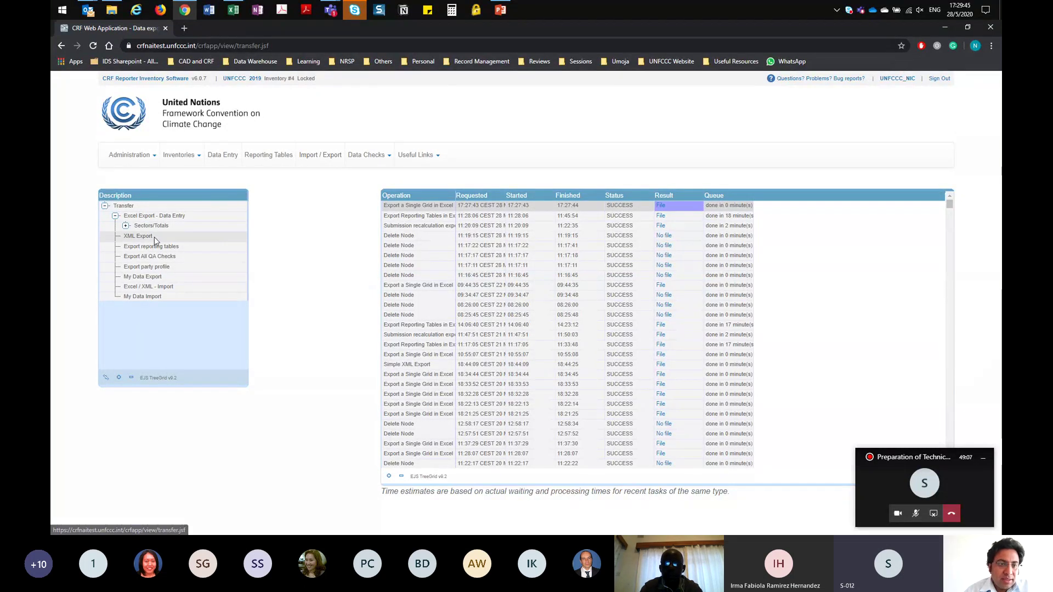
click(137, 292)
click(137, 292)
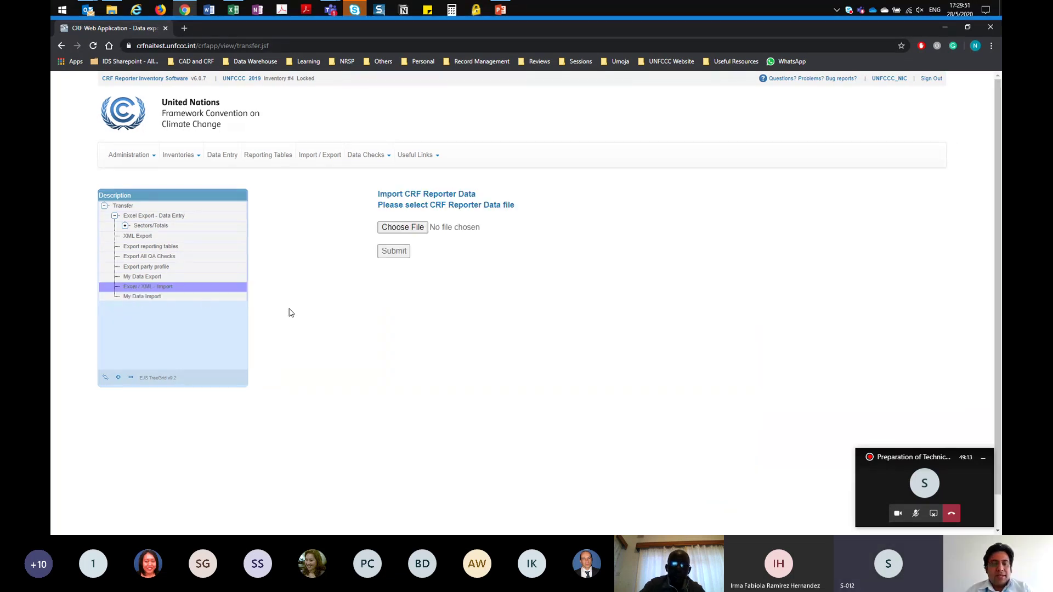
click(420, 235)
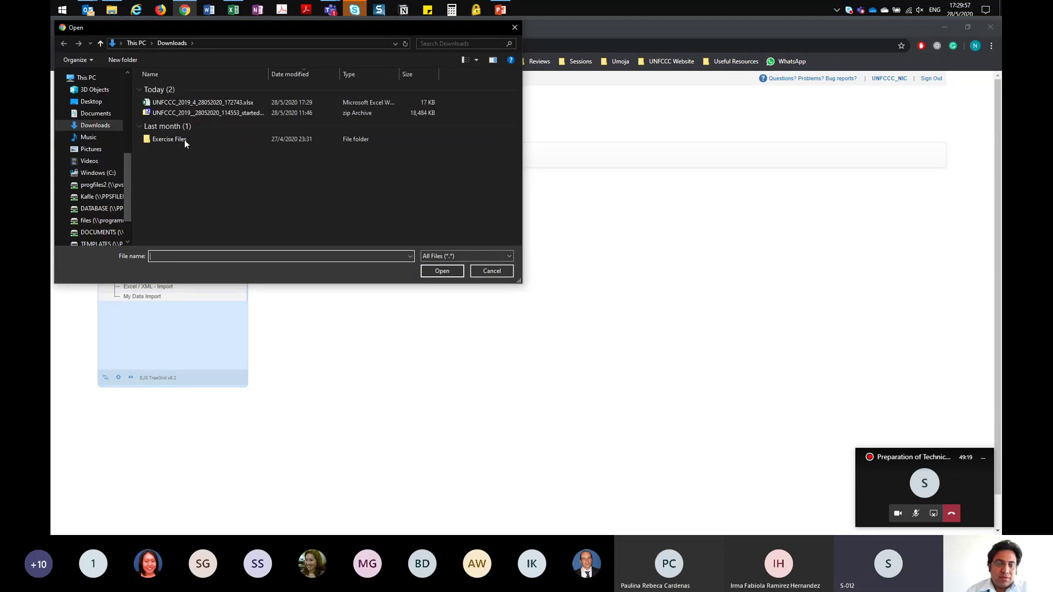
click(197, 102)
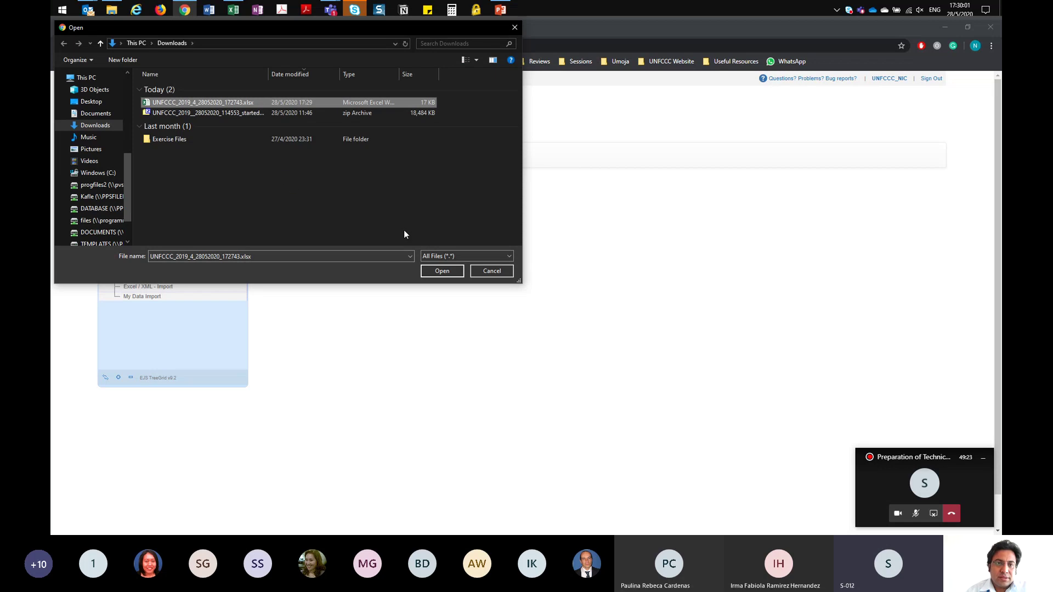
click(442, 271)
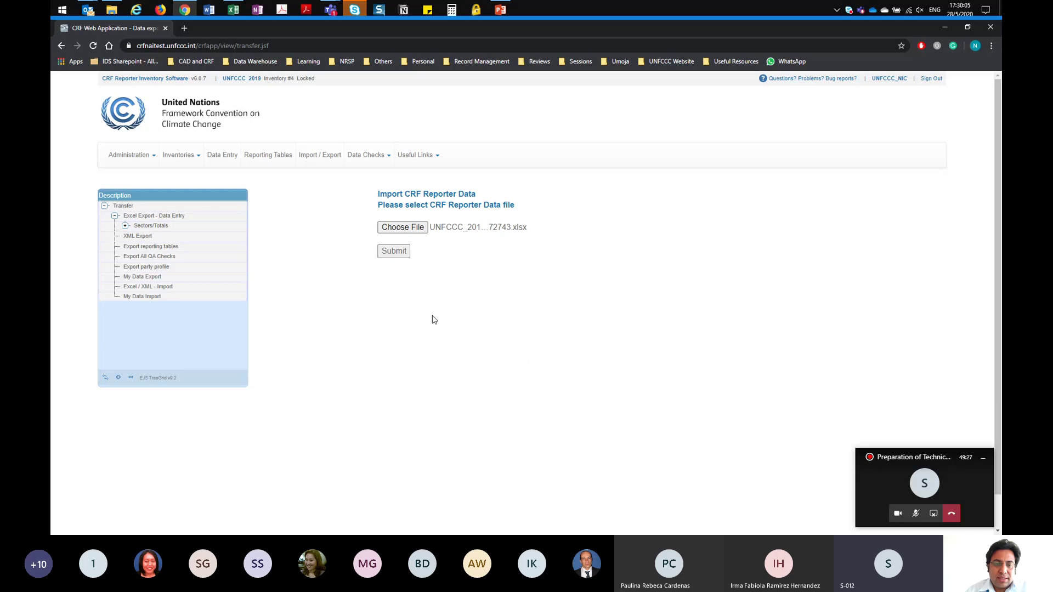
Step: Submit the edited workbook for Excel import and check it is listed as WORKING in My Data Import
click(394, 254)
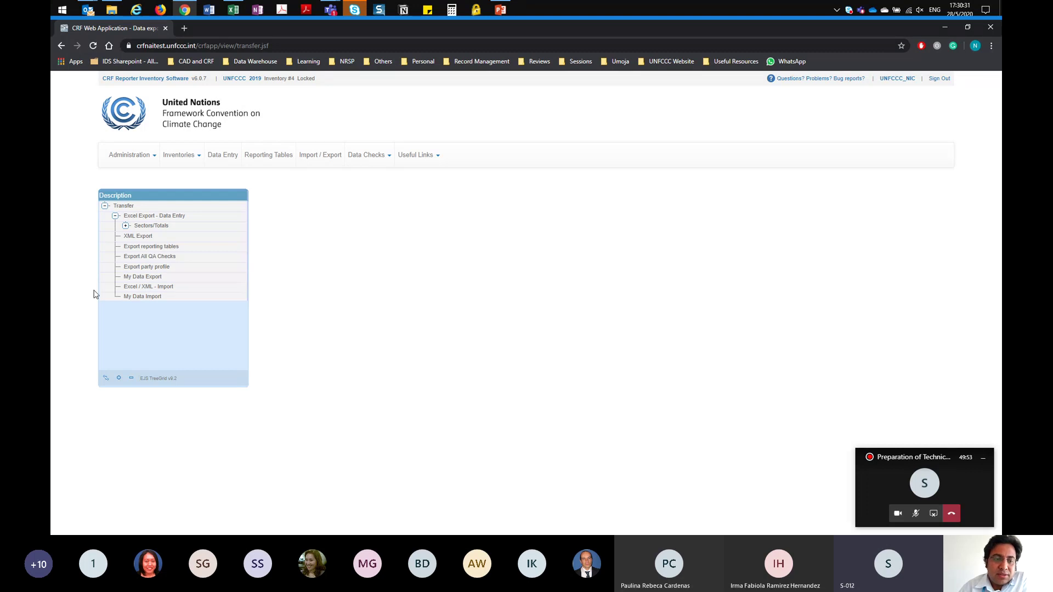
click(136, 298)
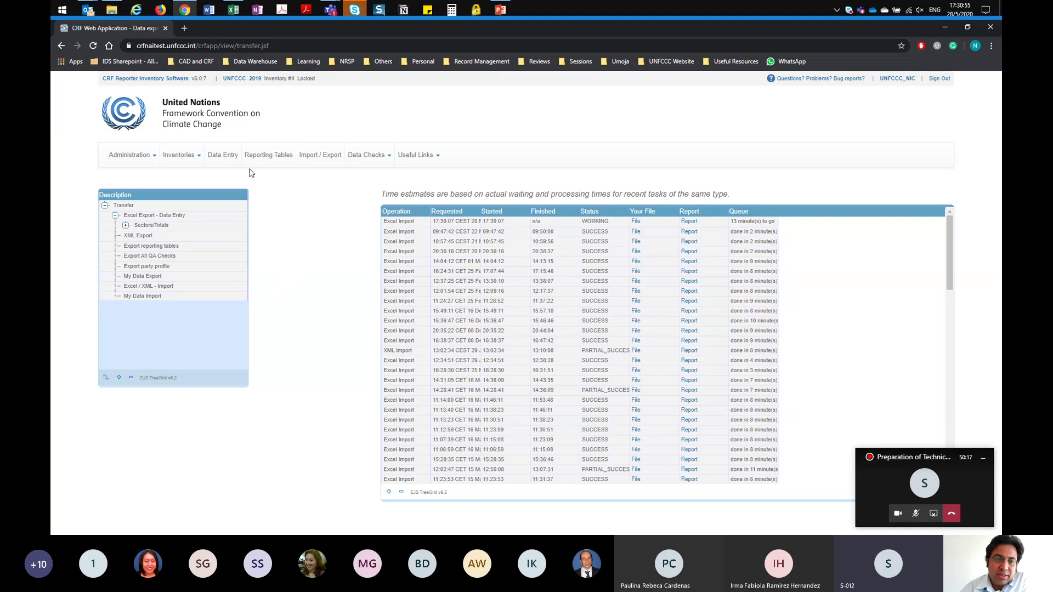
Step: Open the 1.A.1.c Manufacture of Solid Fuels grid via Energy > 1.AA > 1.A.1 in Data Entry
click(225, 159)
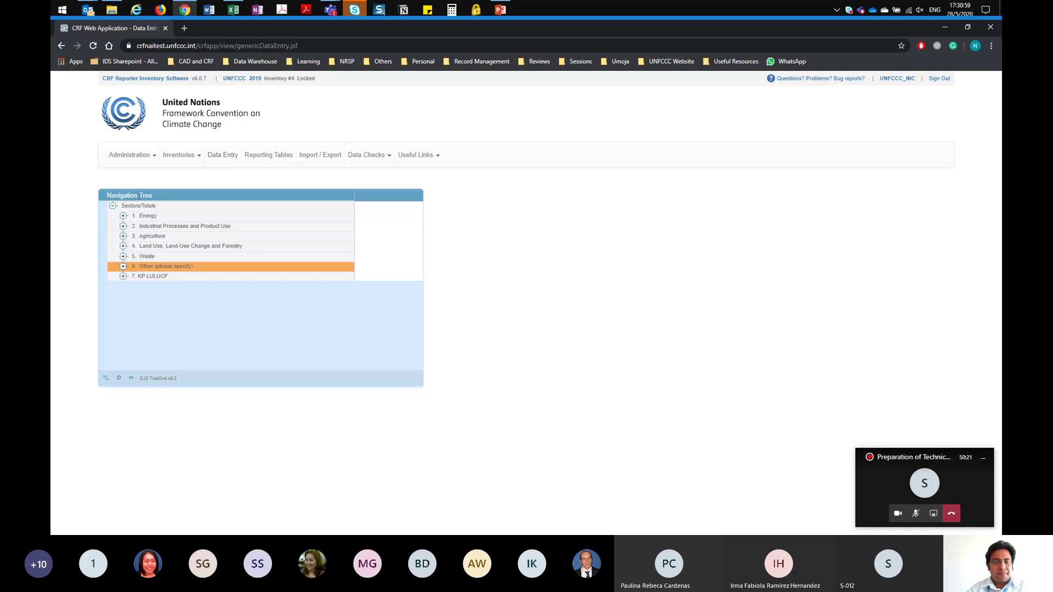
click(124, 216)
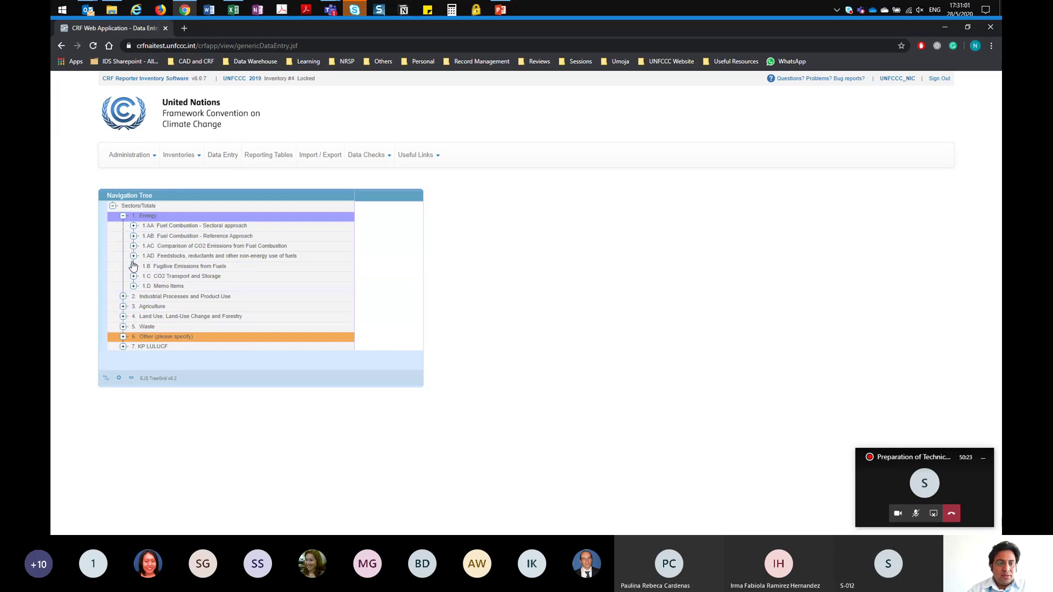
click(133, 226)
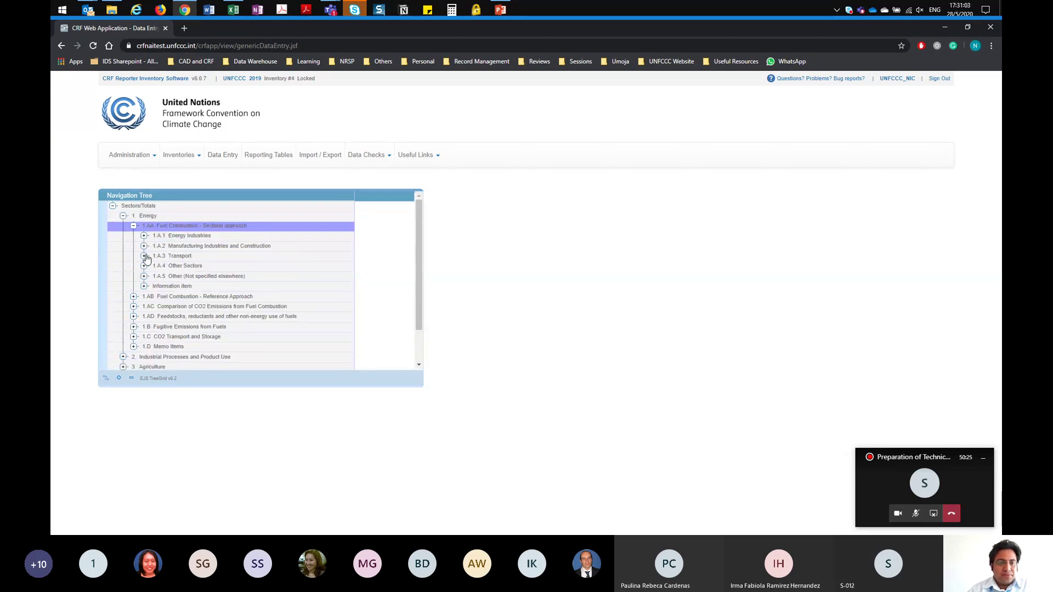
click(144, 236)
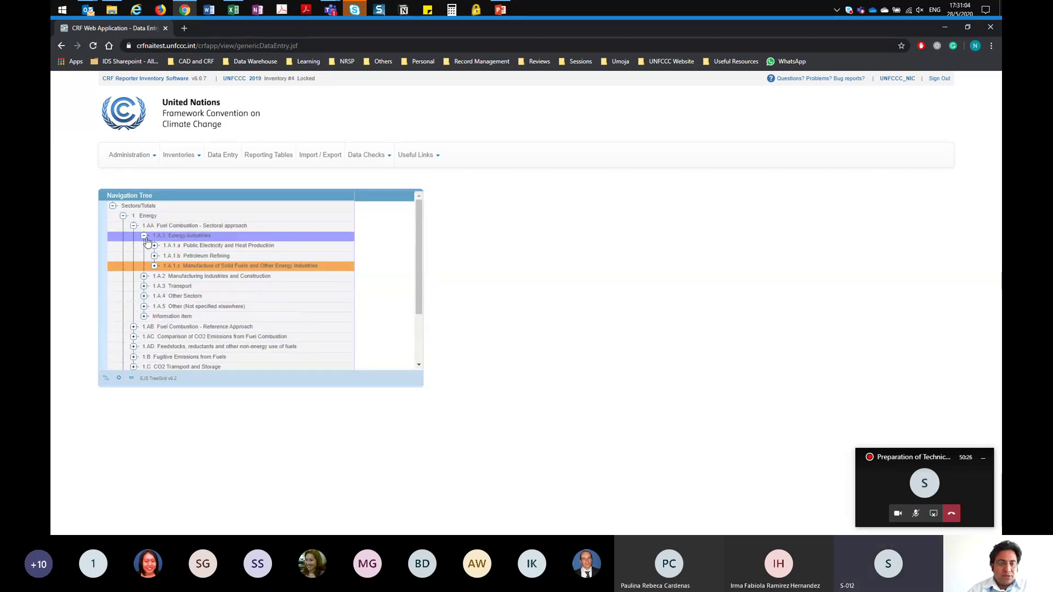
click(155, 267)
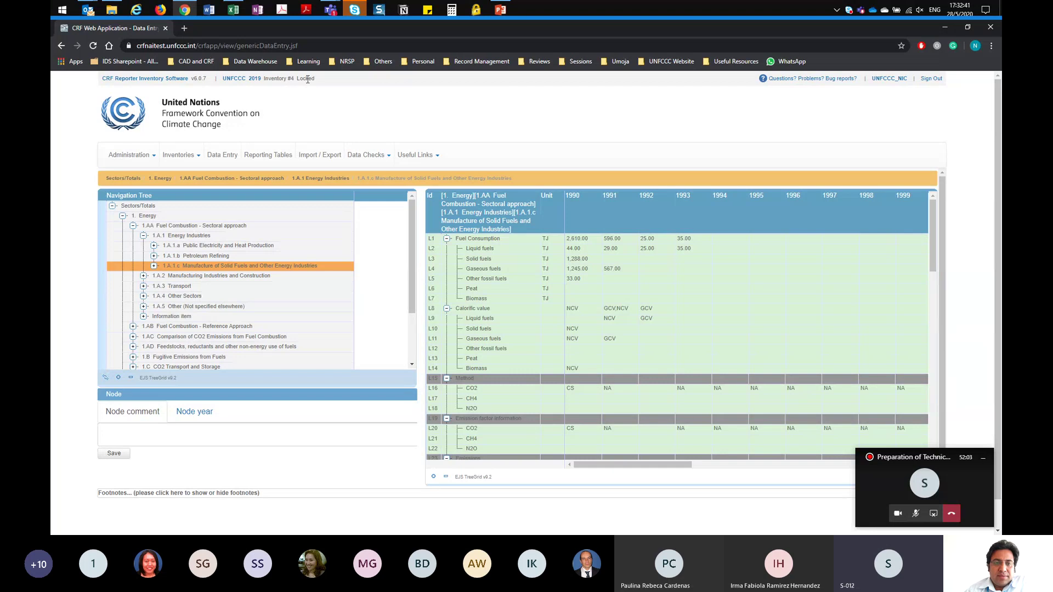
Step: Show the Key Category Analysis results with level and trend values for the year 1990
click(387, 159)
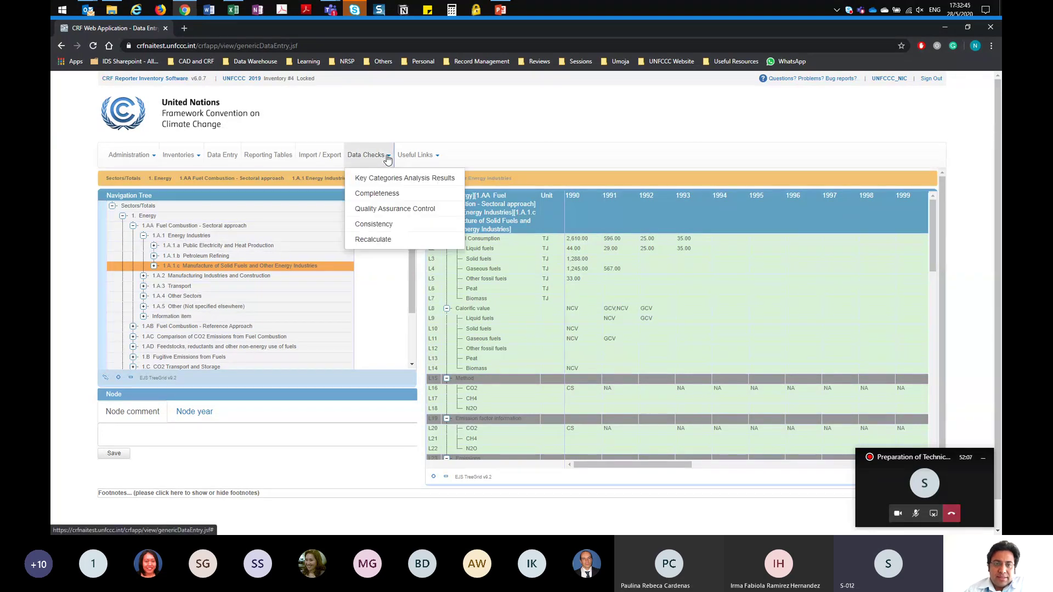
click(384, 177)
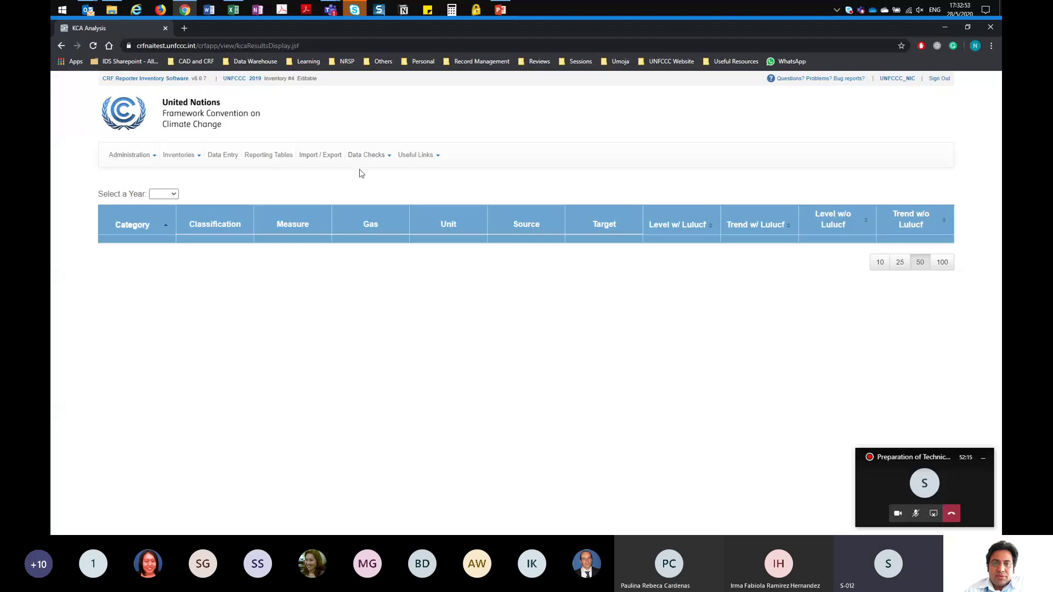
click(174, 196)
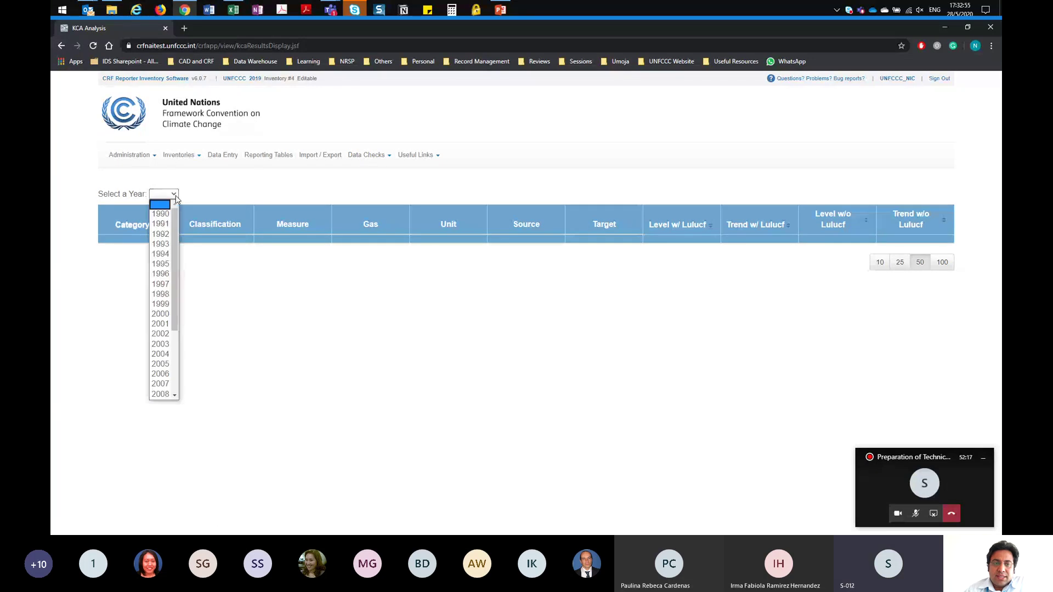
click(161, 214)
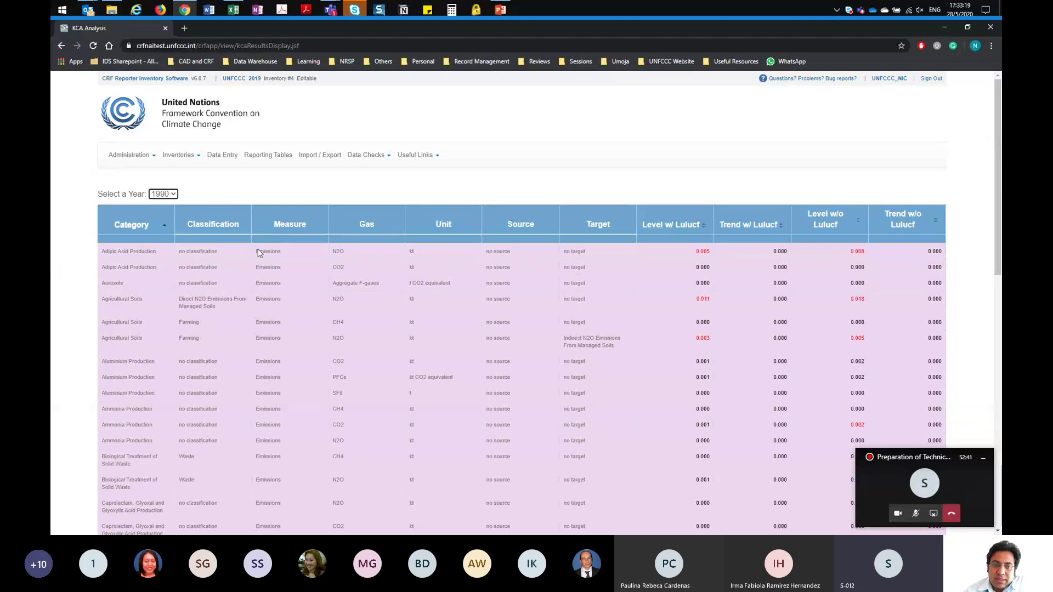
click(385, 157)
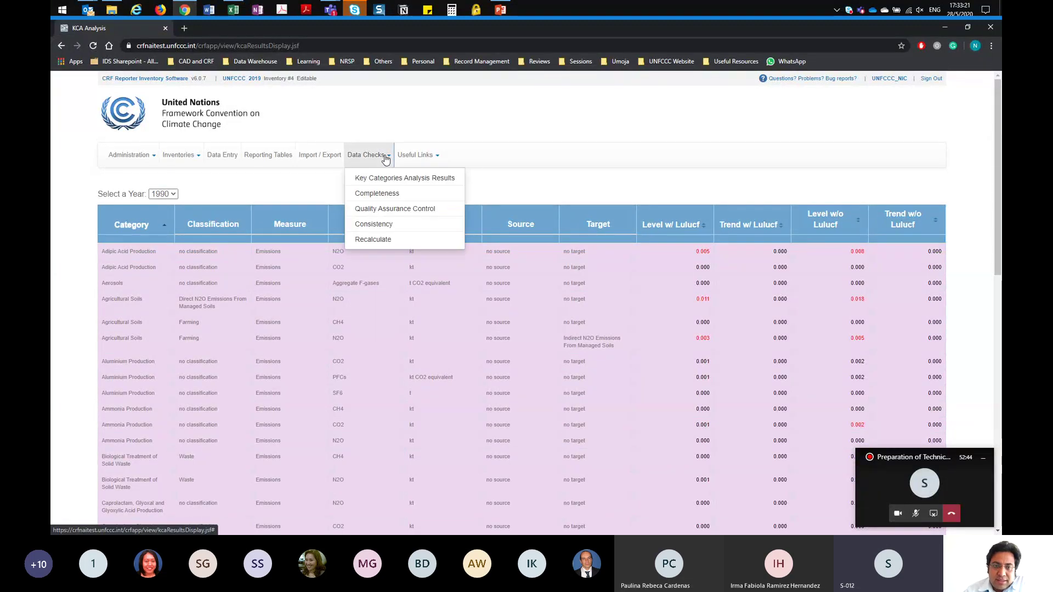
Step: Run the Completeness check and show the 1990 Energy 1.AC Liquid Fuels CO2 comparison grid
click(378, 196)
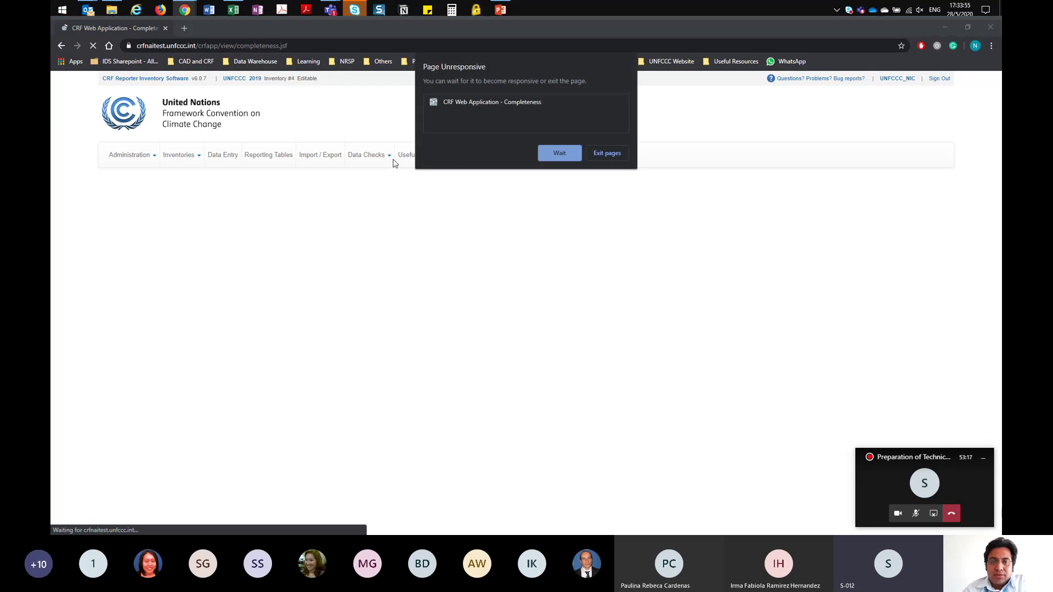
click(561, 153)
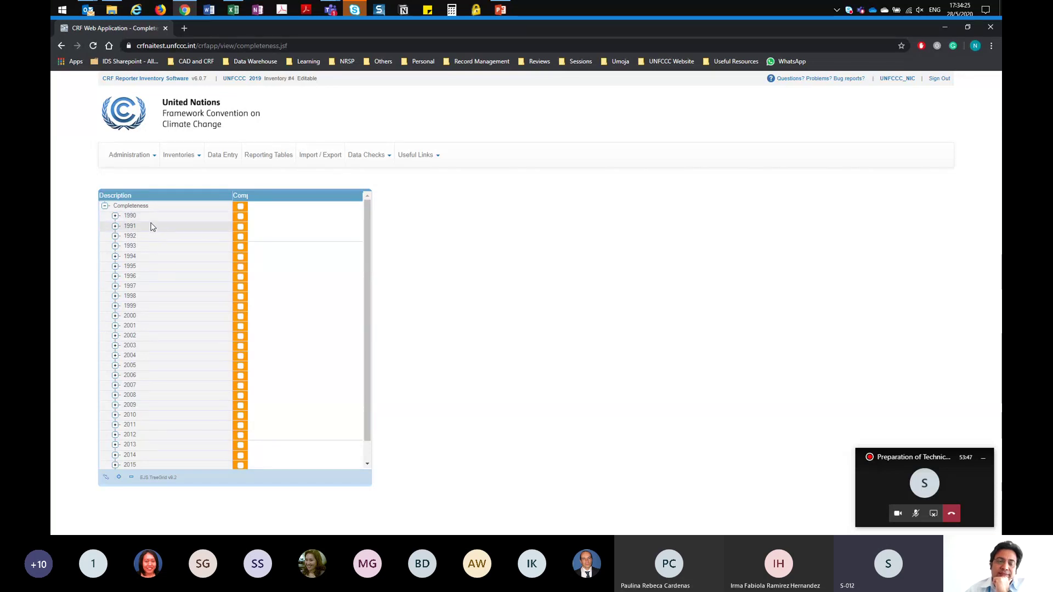
click(116, 216)
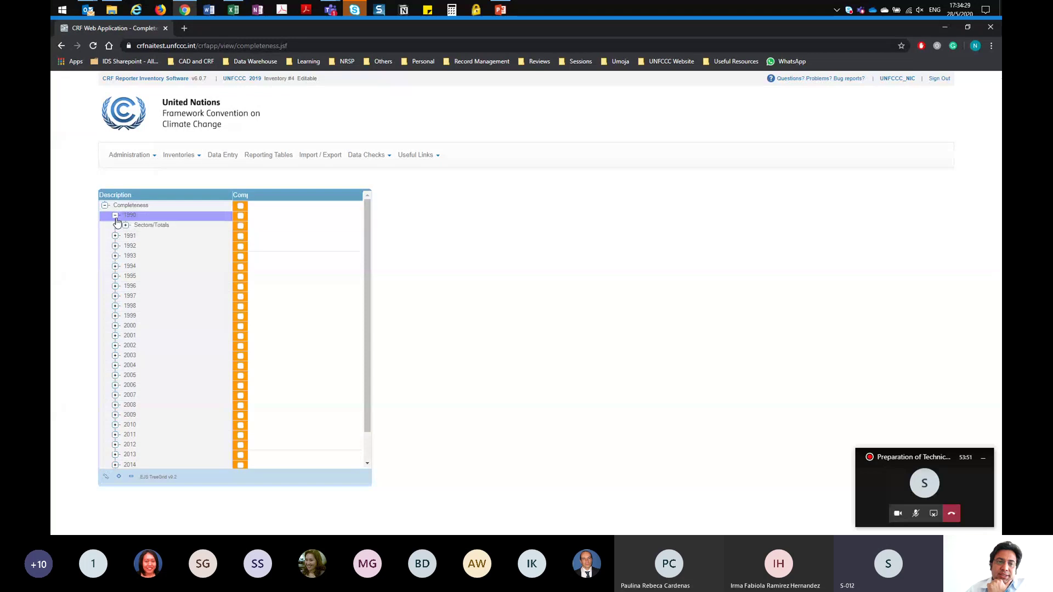
click(126, 226)
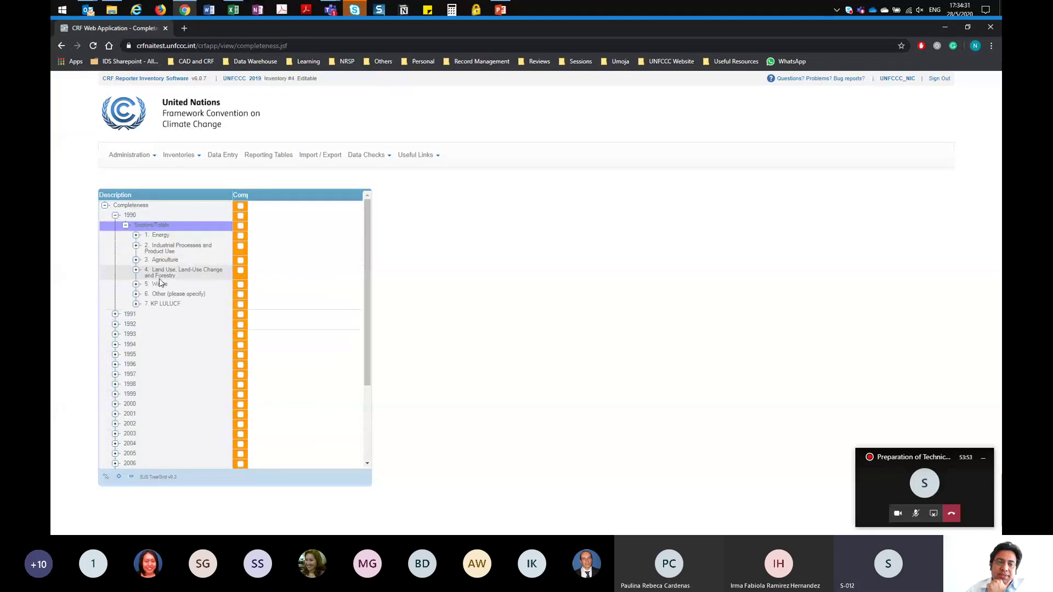
click(137, 236)
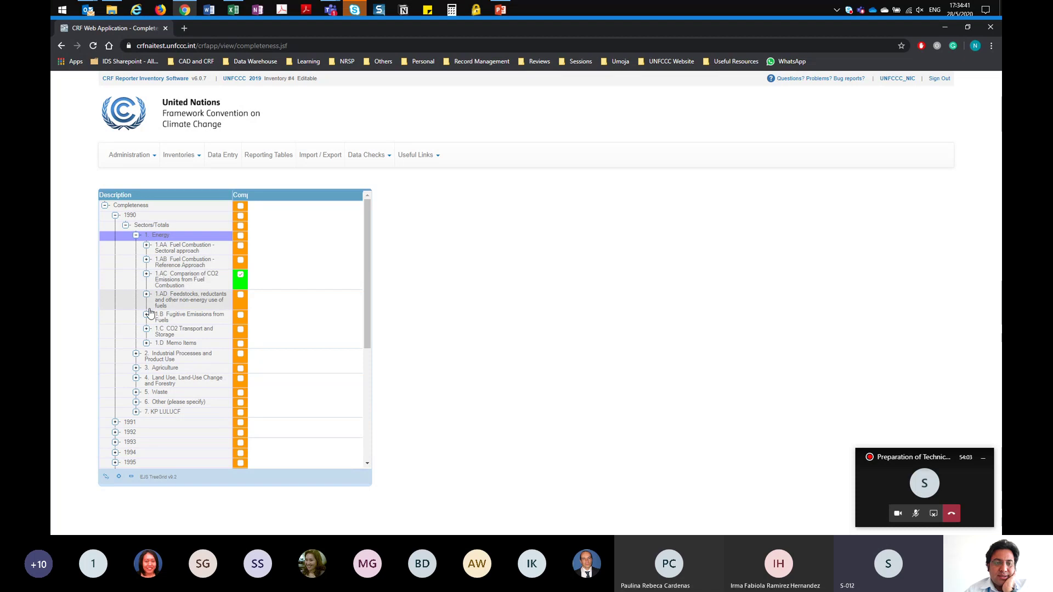
click(146, 246)
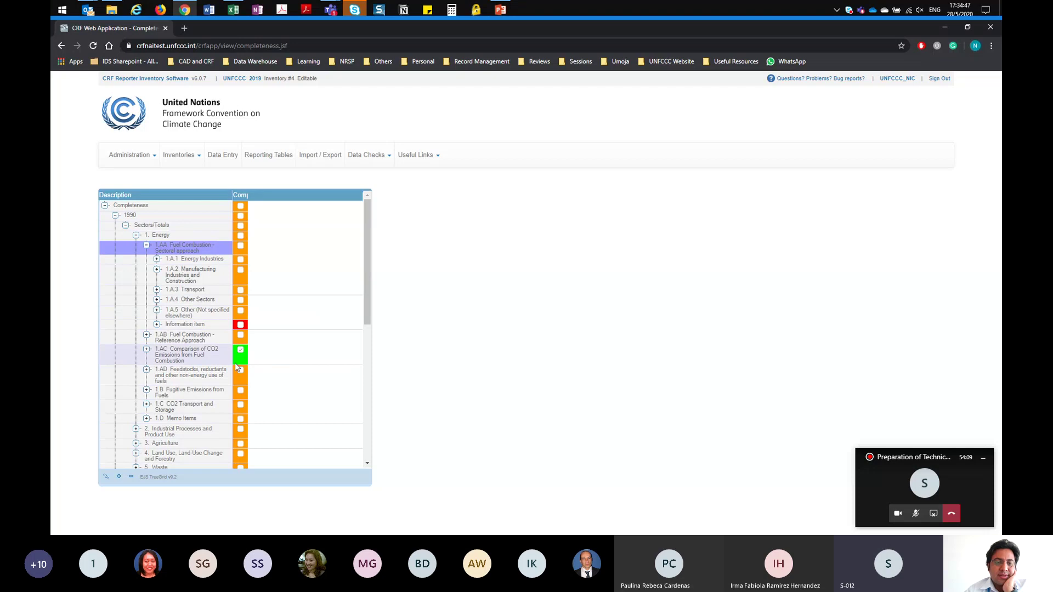
click(146, 349)
click(182, 368)
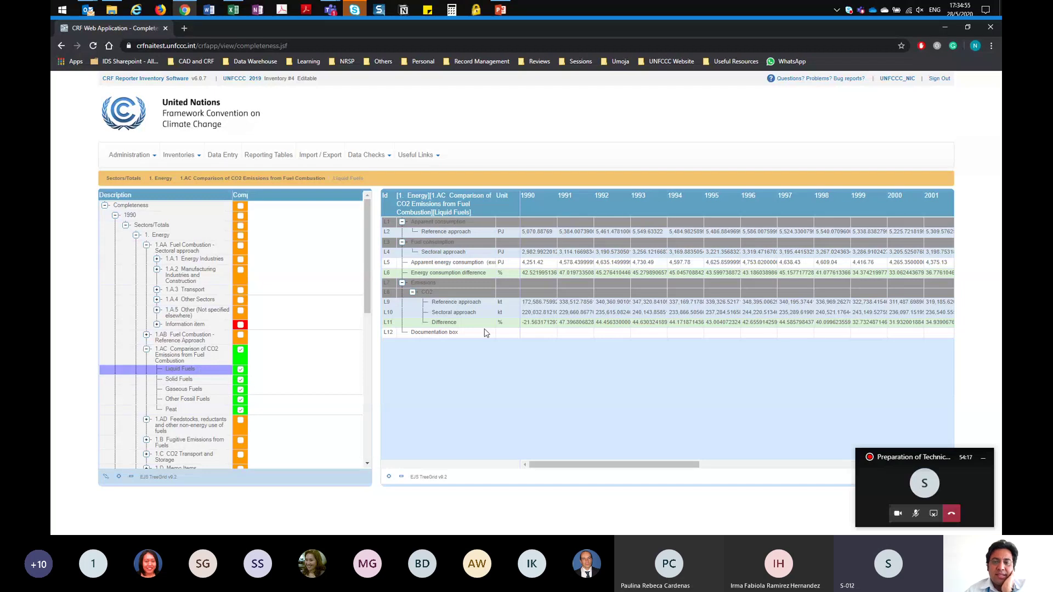
Step: Show the Gaseous Fuels completeness grid under 1.A.1 > 1.A.1.c > 1.A.1.c.i Manufacture of solid fuels
click(773, 263)
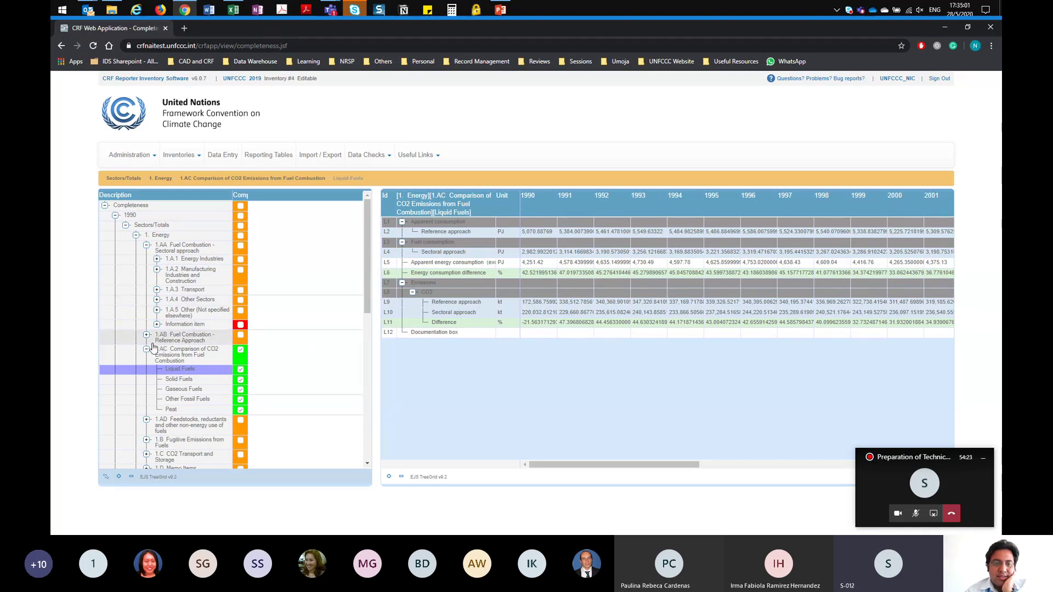
click(157, 271)
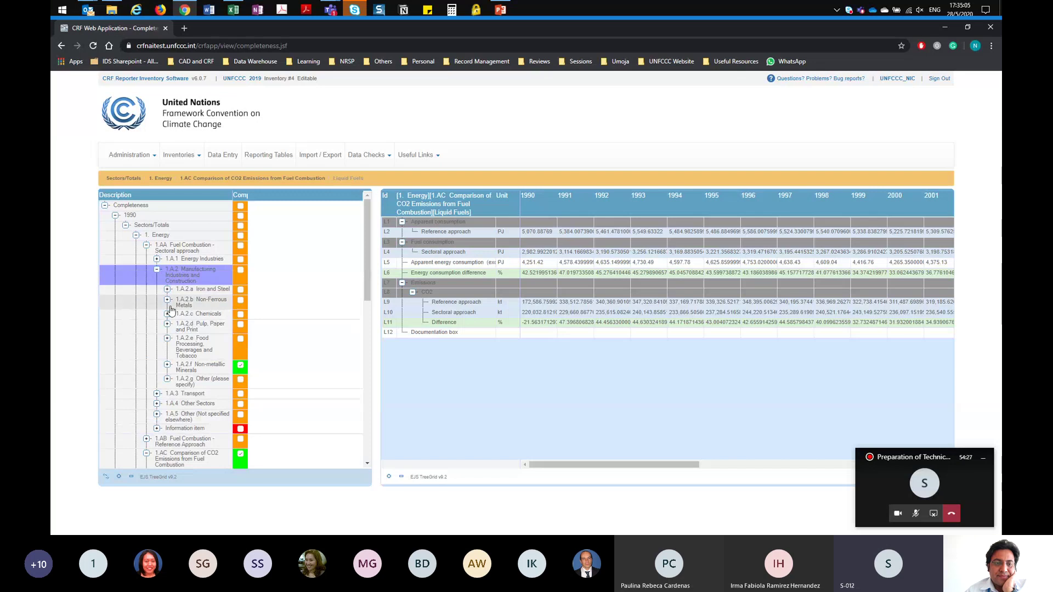
click(157, 269)
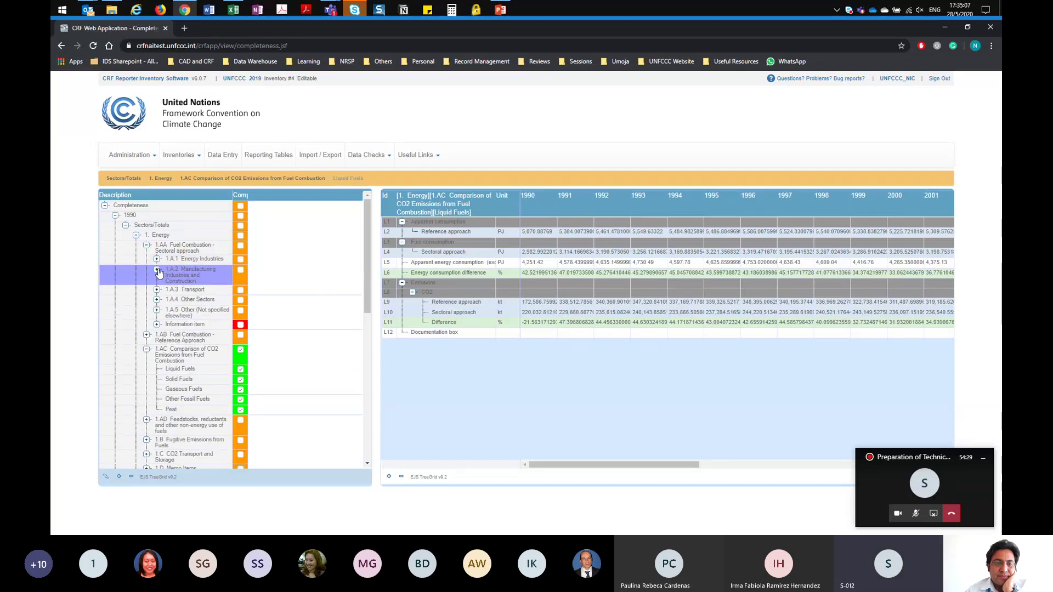
click(157, 258)
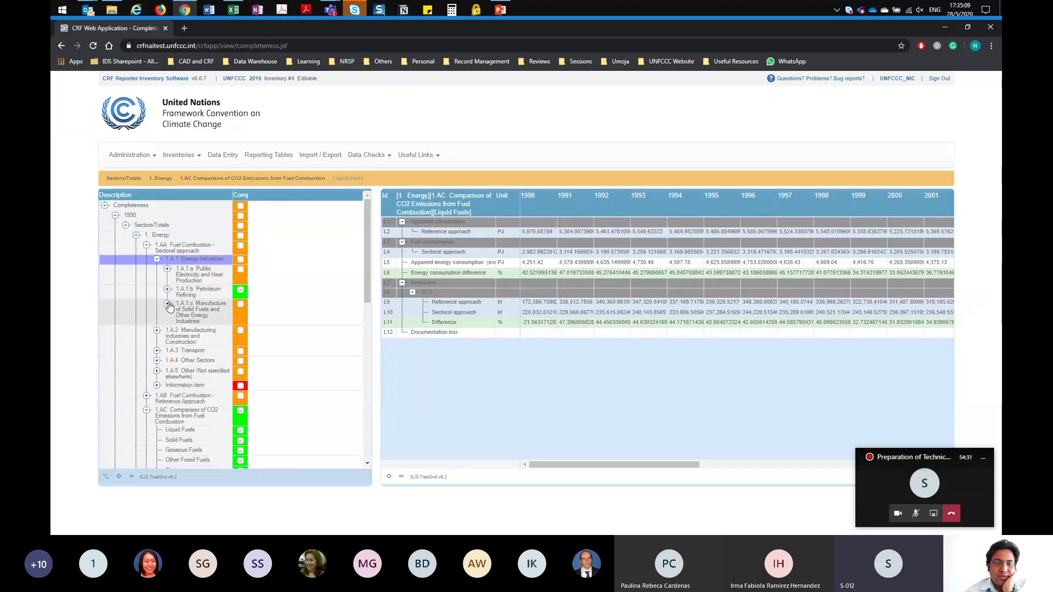
click(167, 303)
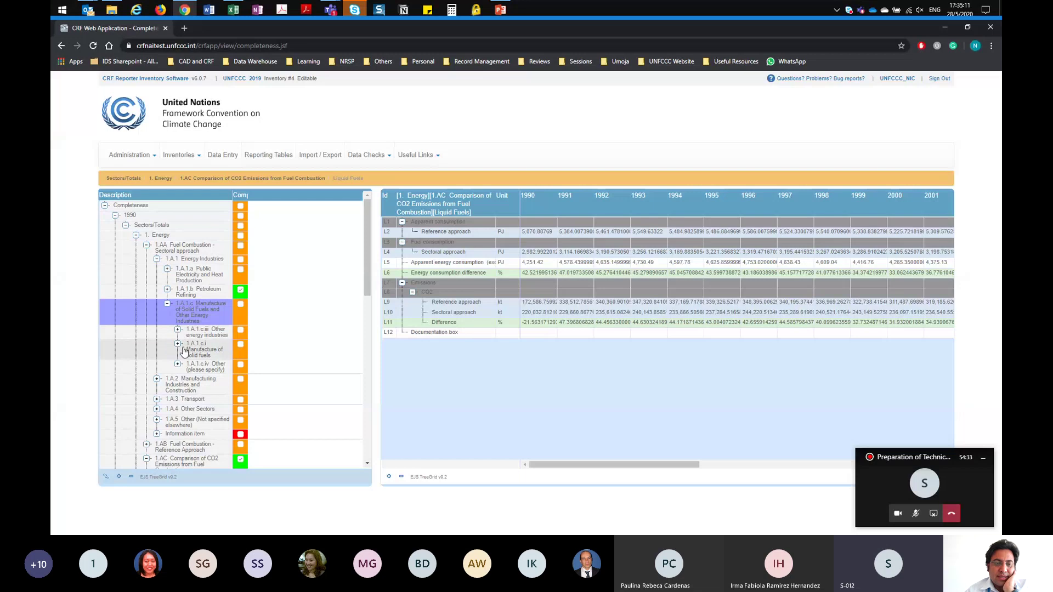
click(177, 344)
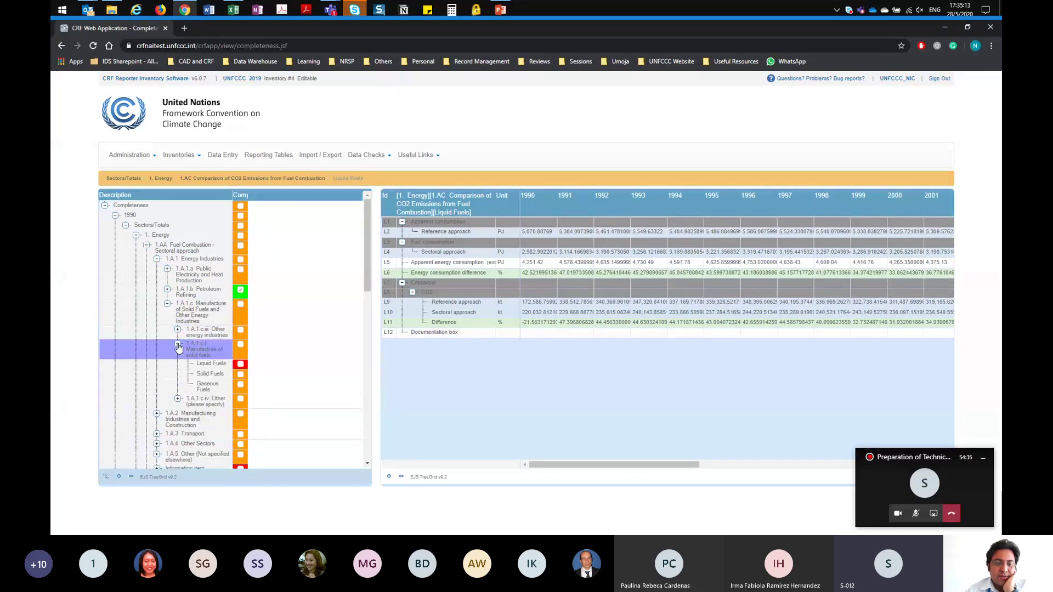
click(205, 391)
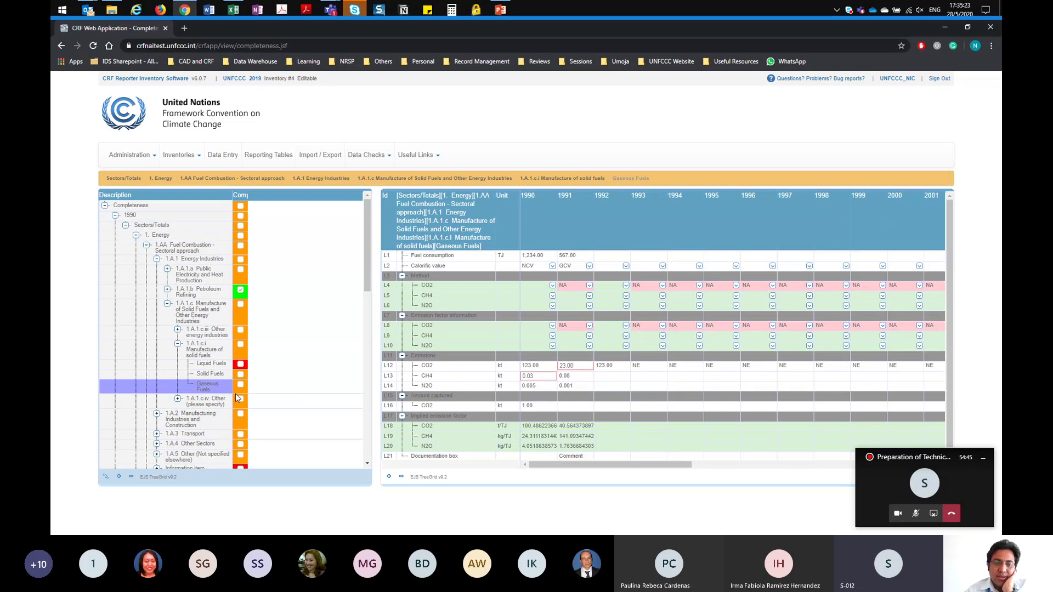
Step: Enter 0.07 as the 1992 Gaseous Fuels CH4 emissions in cell L13
click(217, 364)
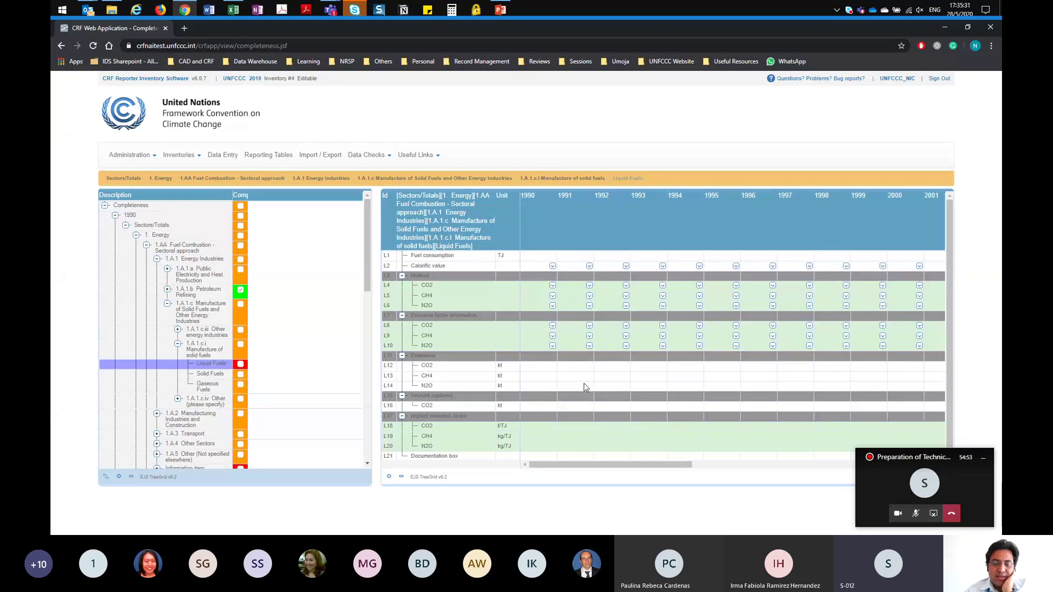
click(215, 386)
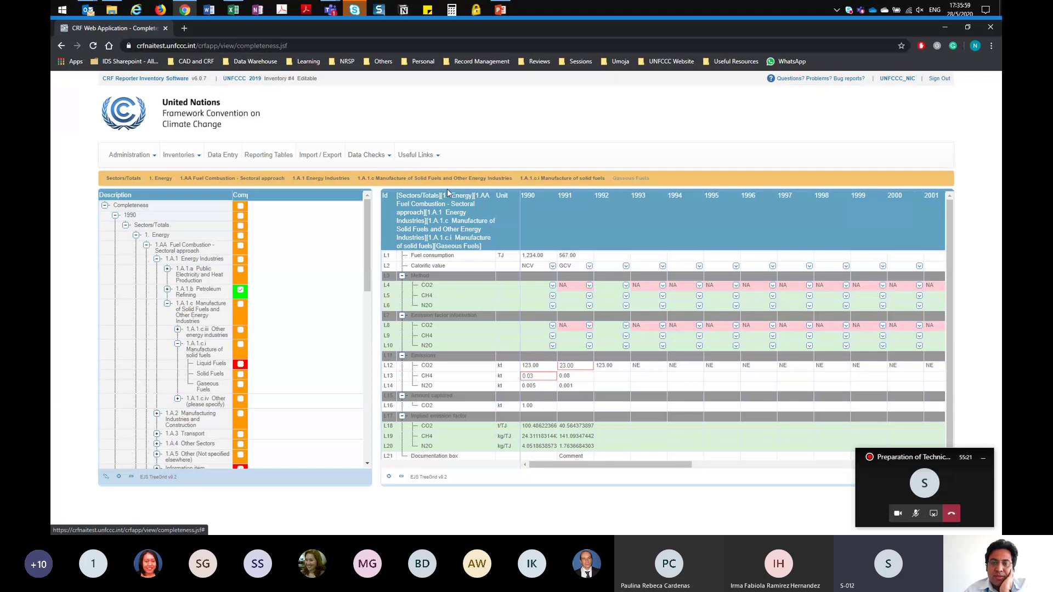
click(608, 379)
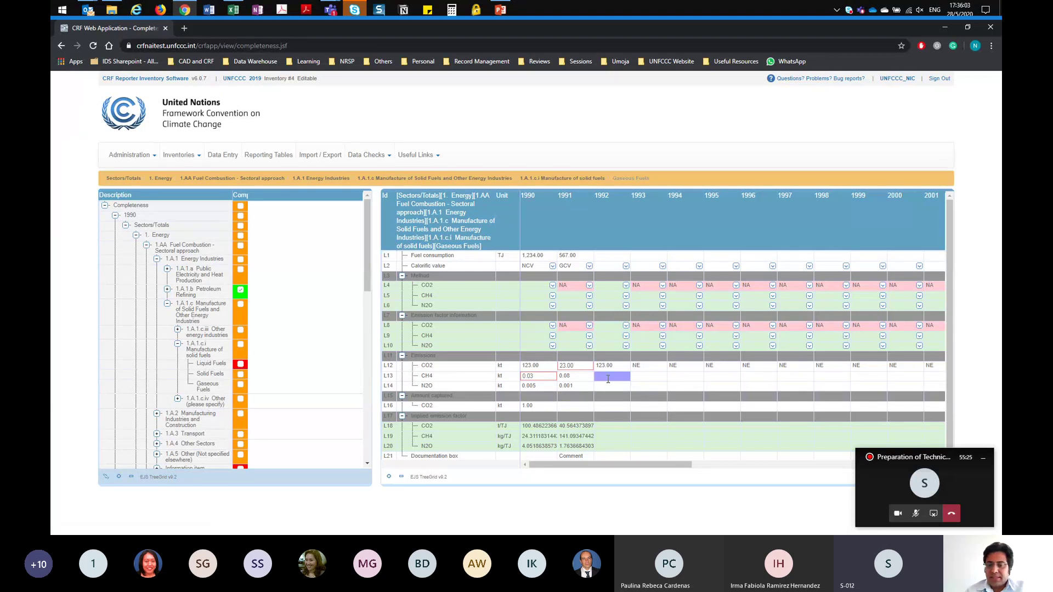
click(608, 379)
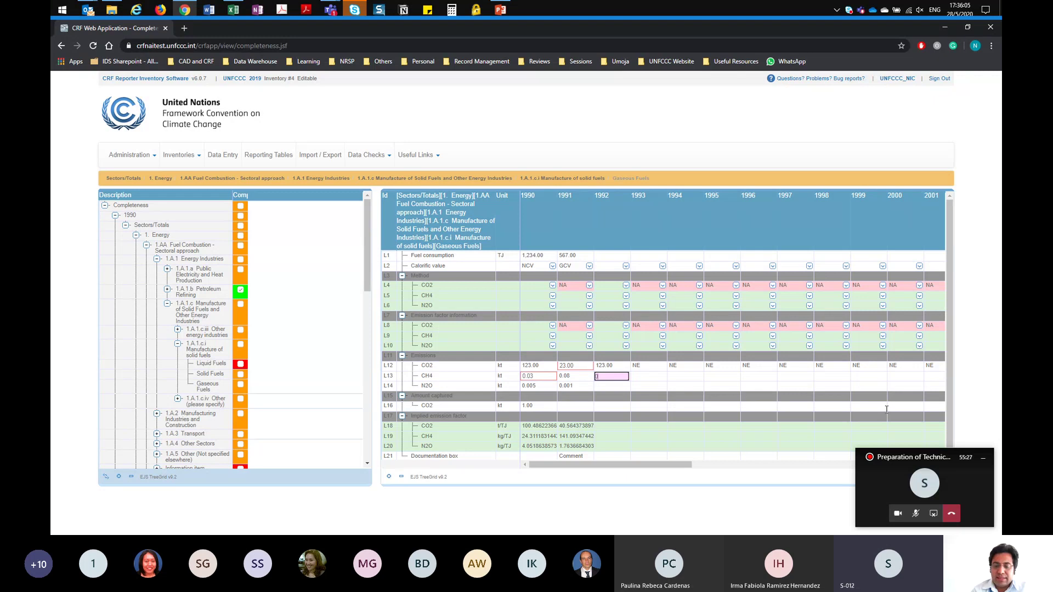
text(0.07)
key(Return)
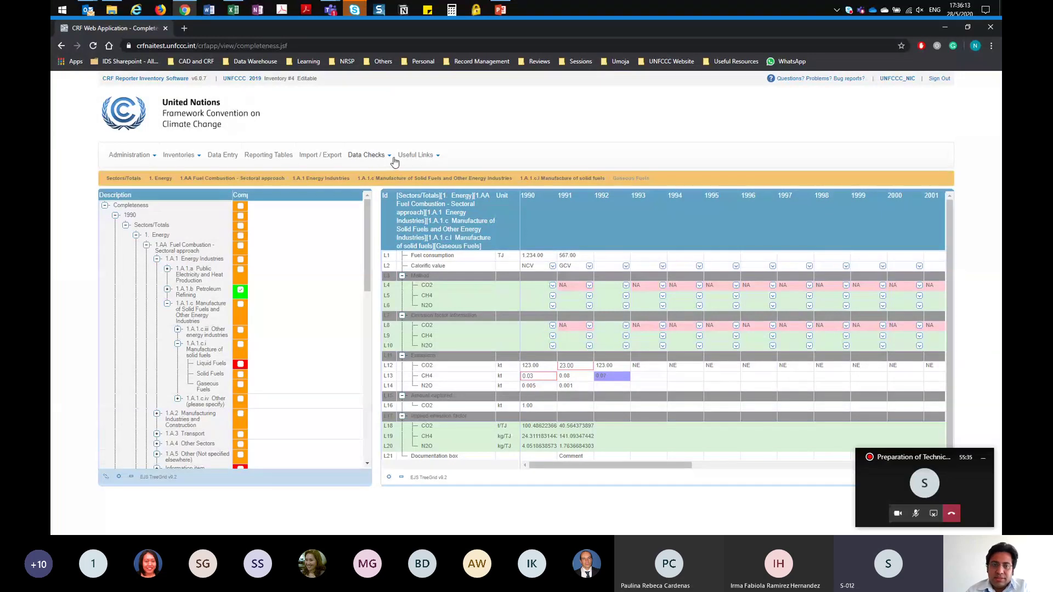
Step: Add child node 1.A.1.c.ii Oil and gas extraction under 1.A.1.c and open its empty grid
click(224, 157)
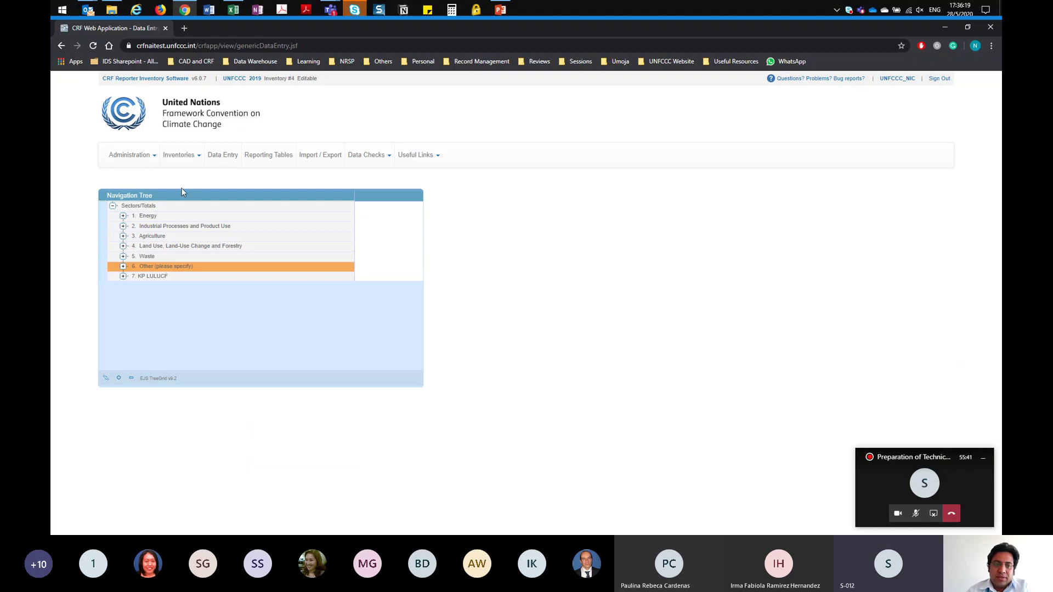
click(123, 215)
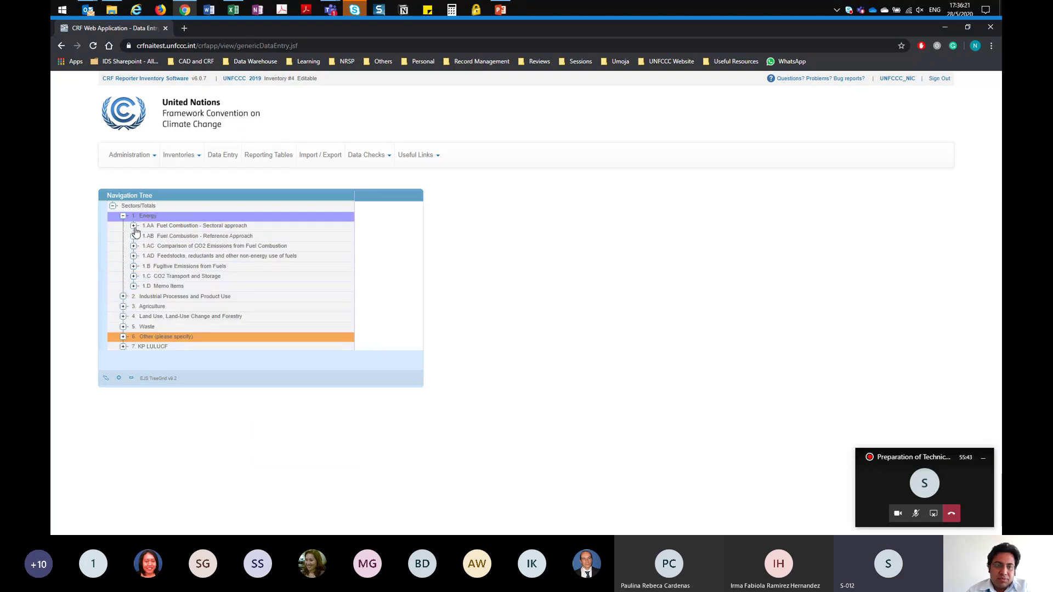
click(133, 226)
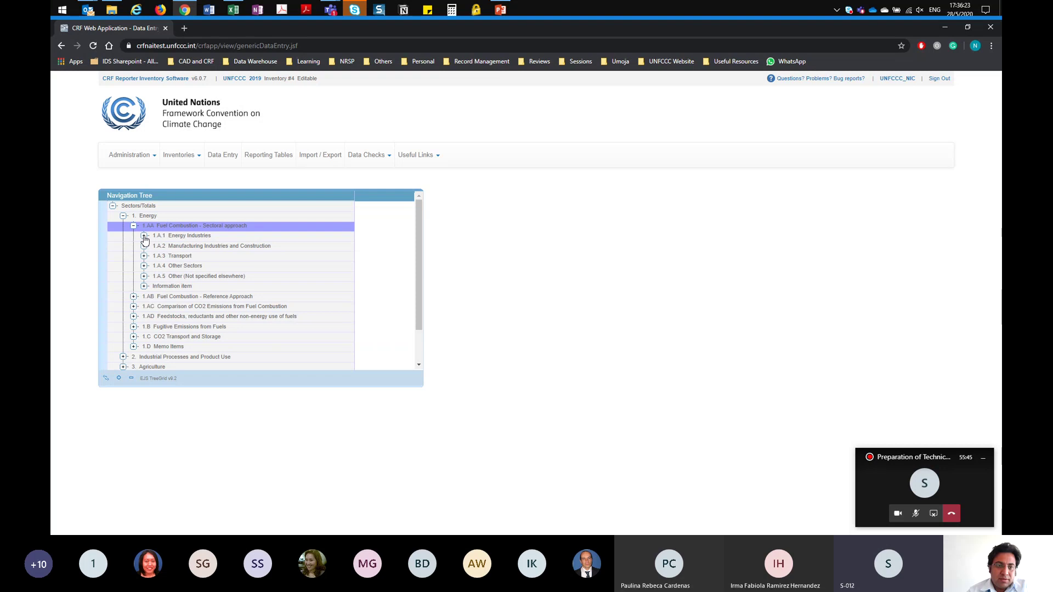
click(144, 237)
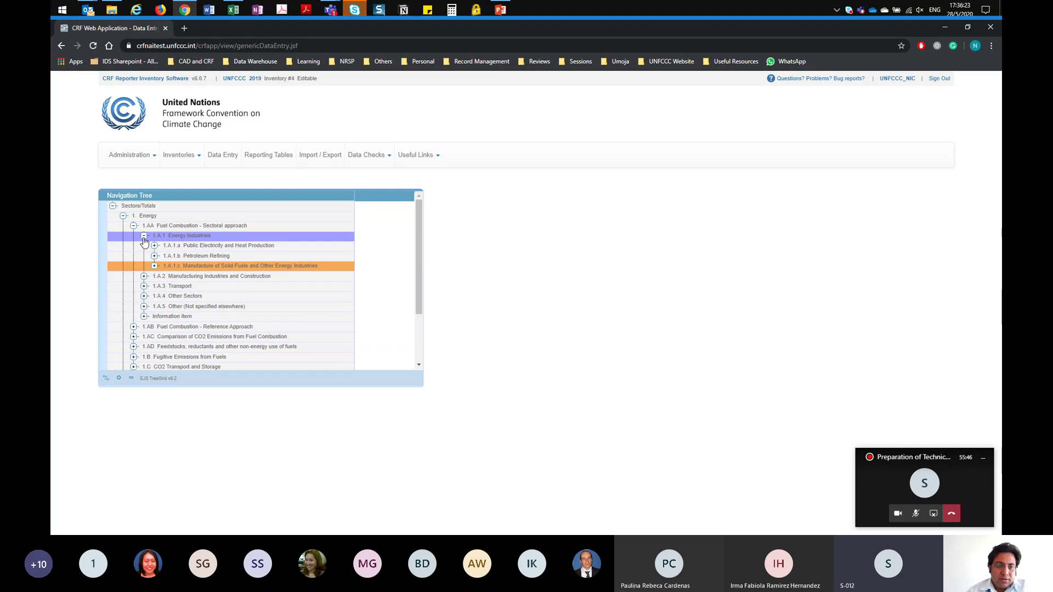
click(155, 266)
right_click(188, 269)
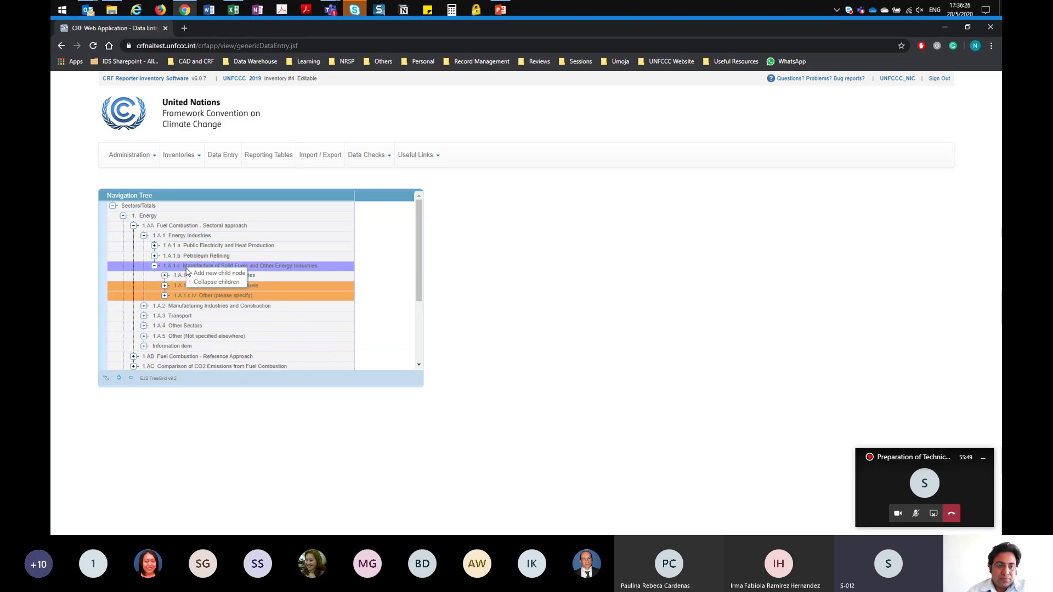
click(218, 273)
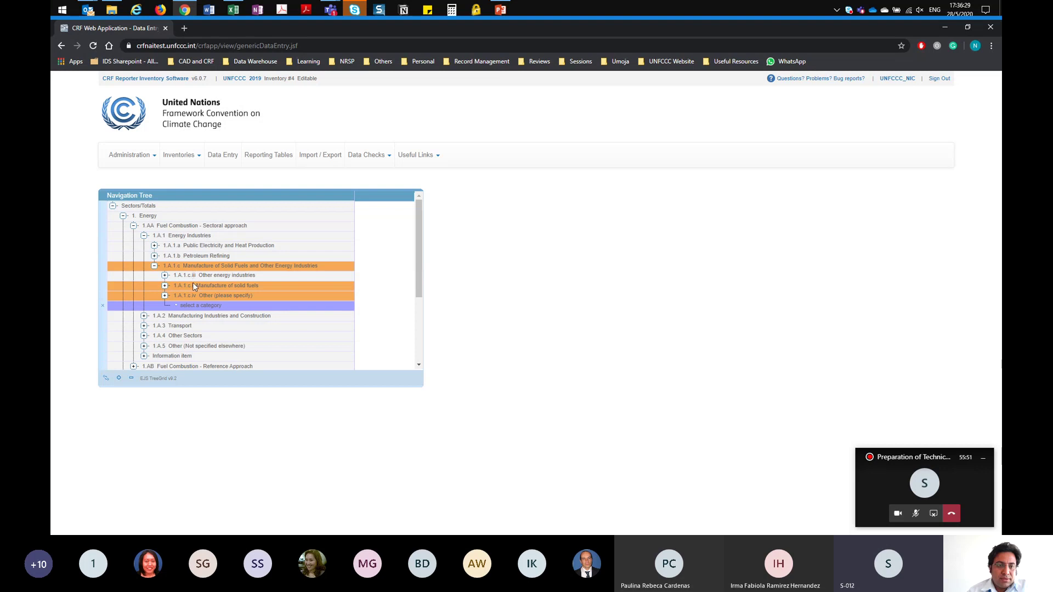
click(176, 309)
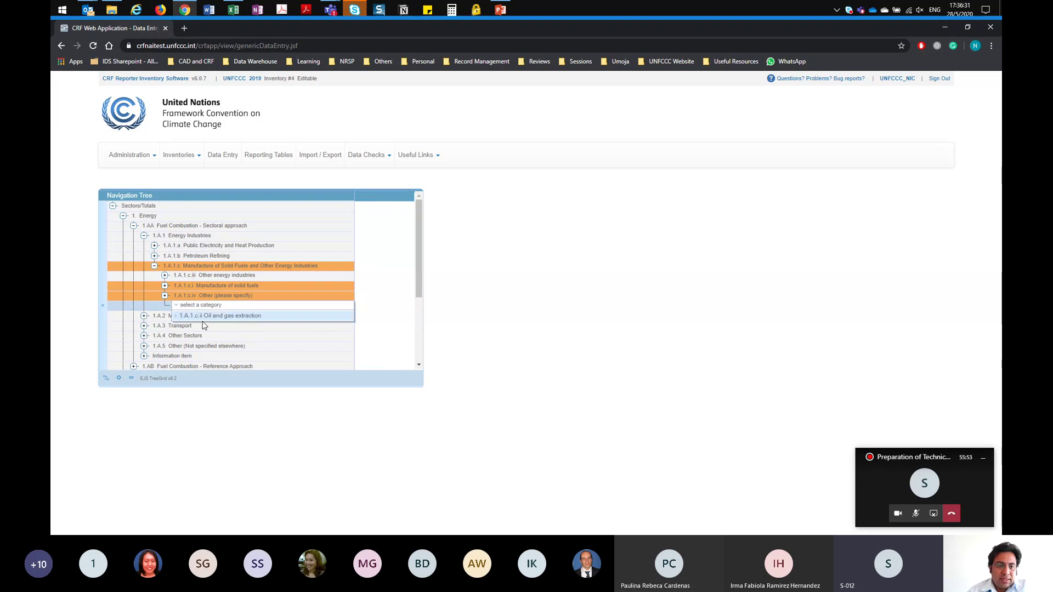
click(205, 318)
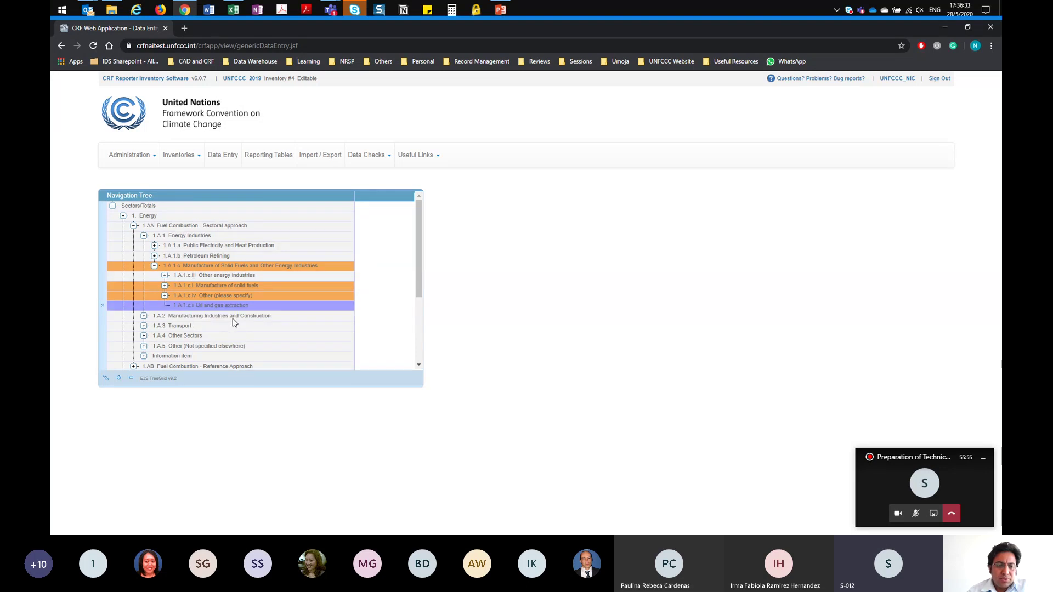
click(190, 307)
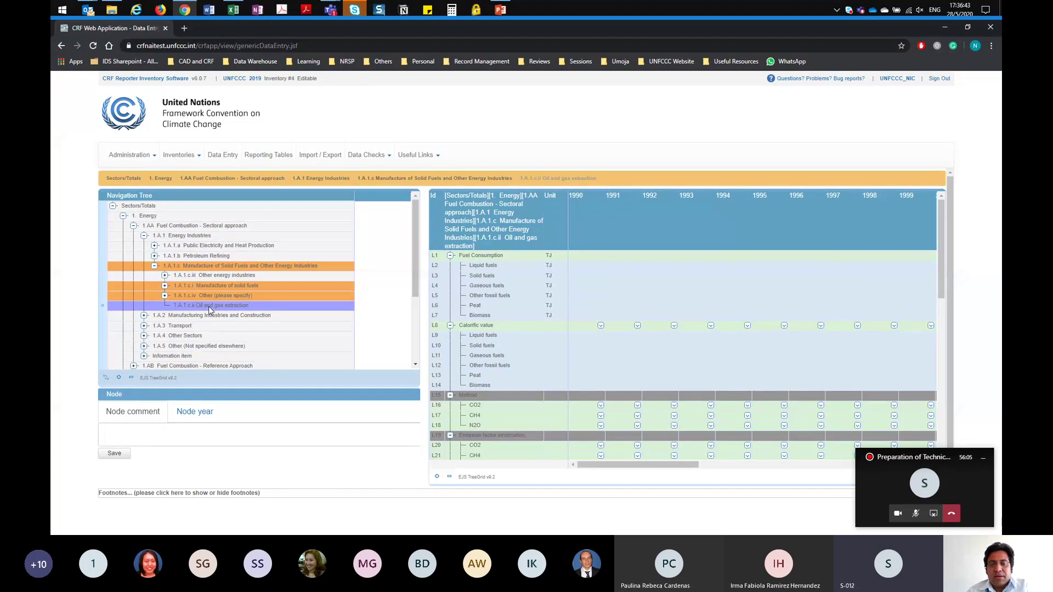
Step: Enter 1234 as the 1990 CO2 emissions in cell L24 for Oil and gas extraction
scroll(541, 401, down, 5)
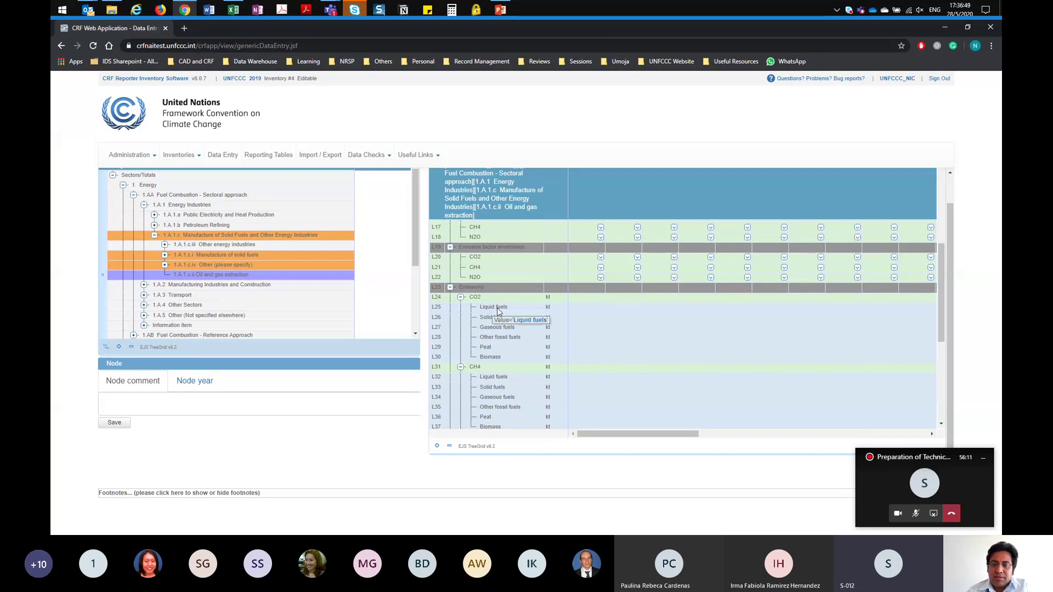
click(579, 297)
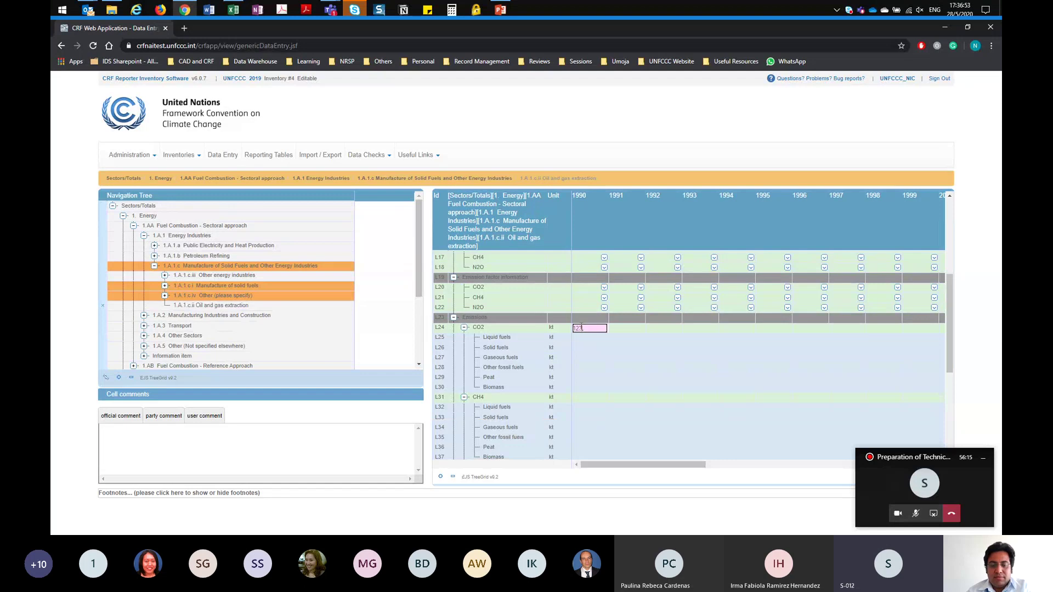
text(1234)
key(Return)
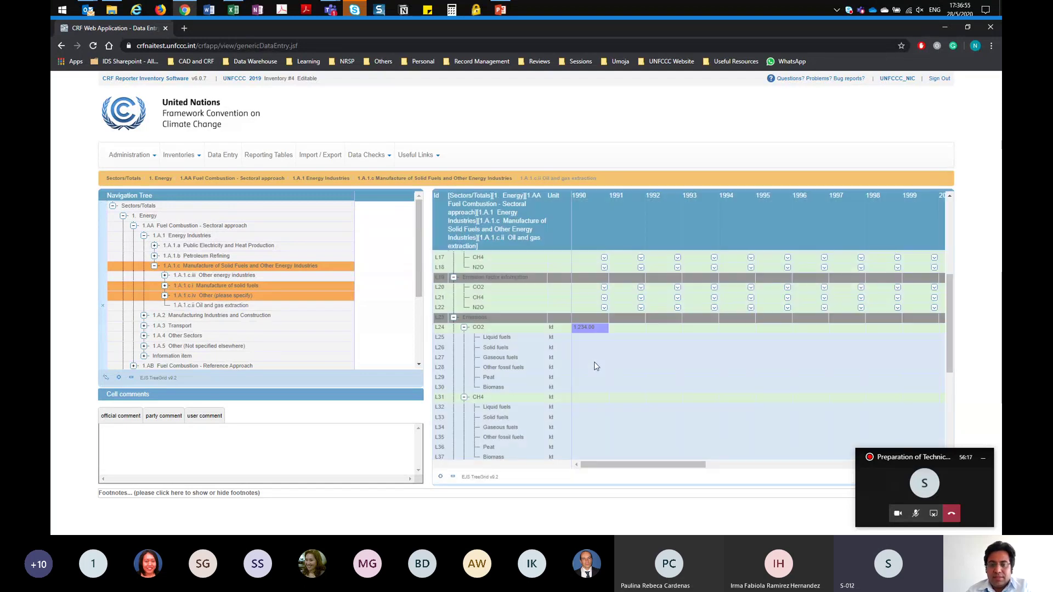
scroll(576, 338, up, 2)
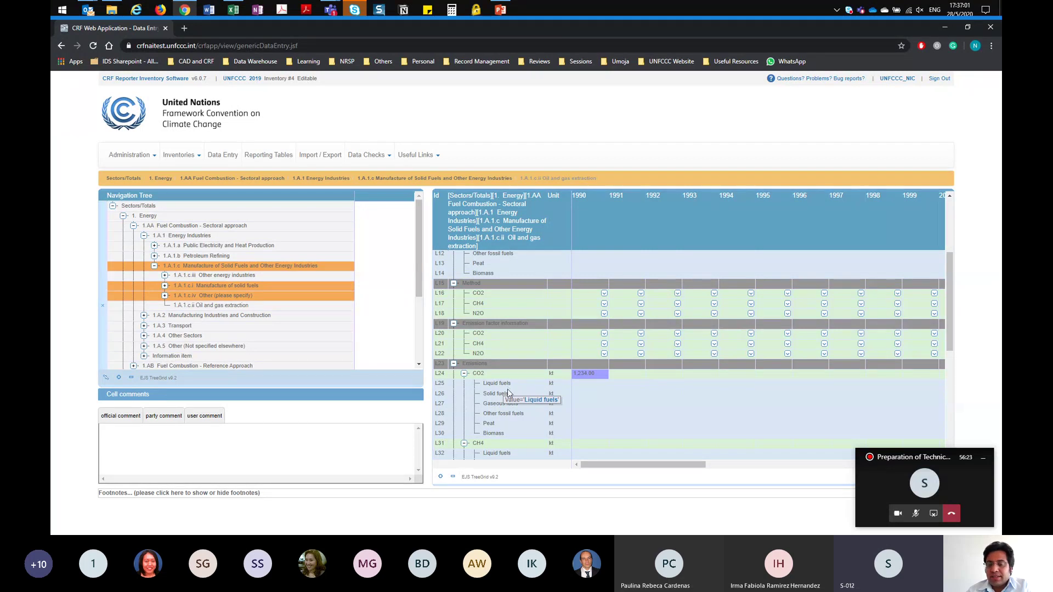
click(630, 375)
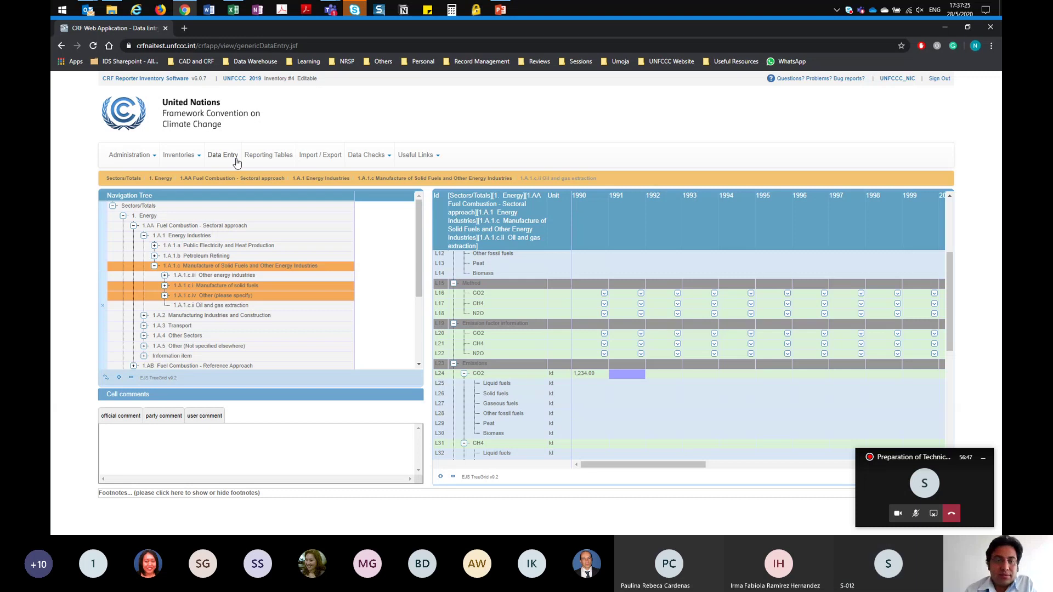
Step: Download the 1990 Energy reporting table Table1.A(a)s1 and open the xlsx in Excel
click(275, 164)
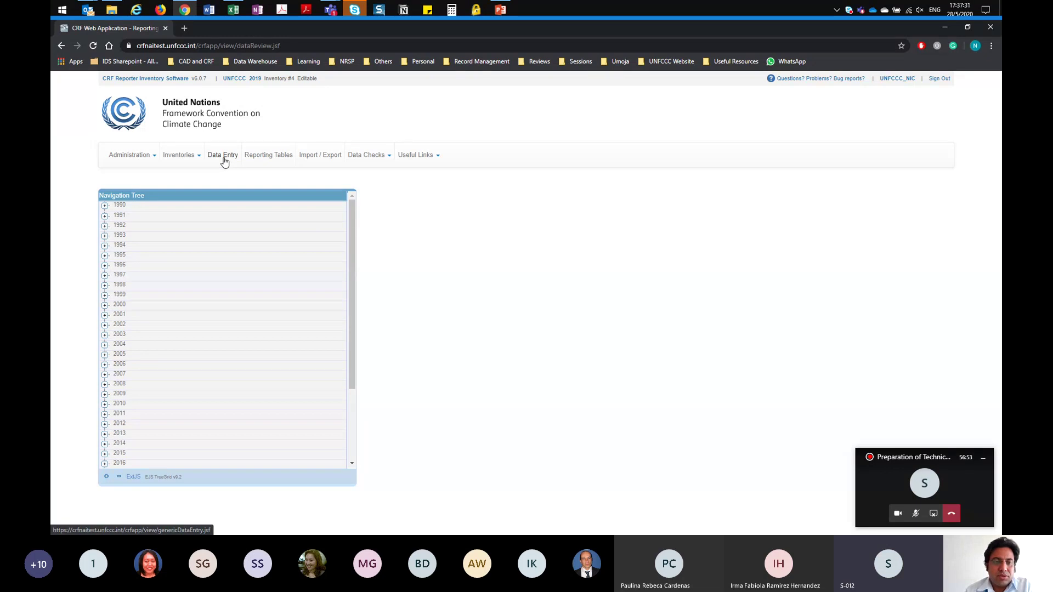
click(224, 160)
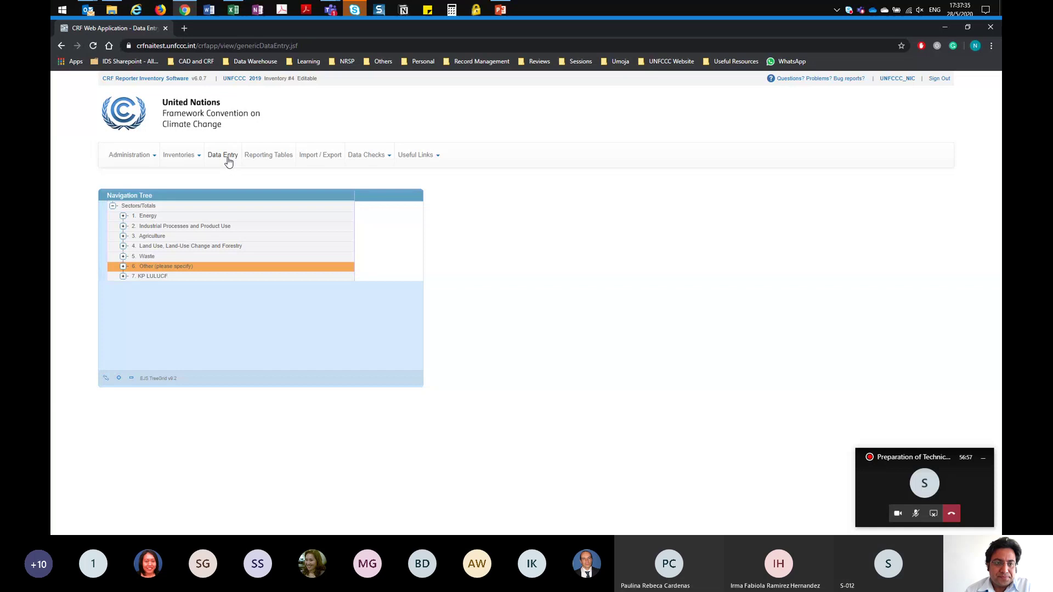
click(265, 163)
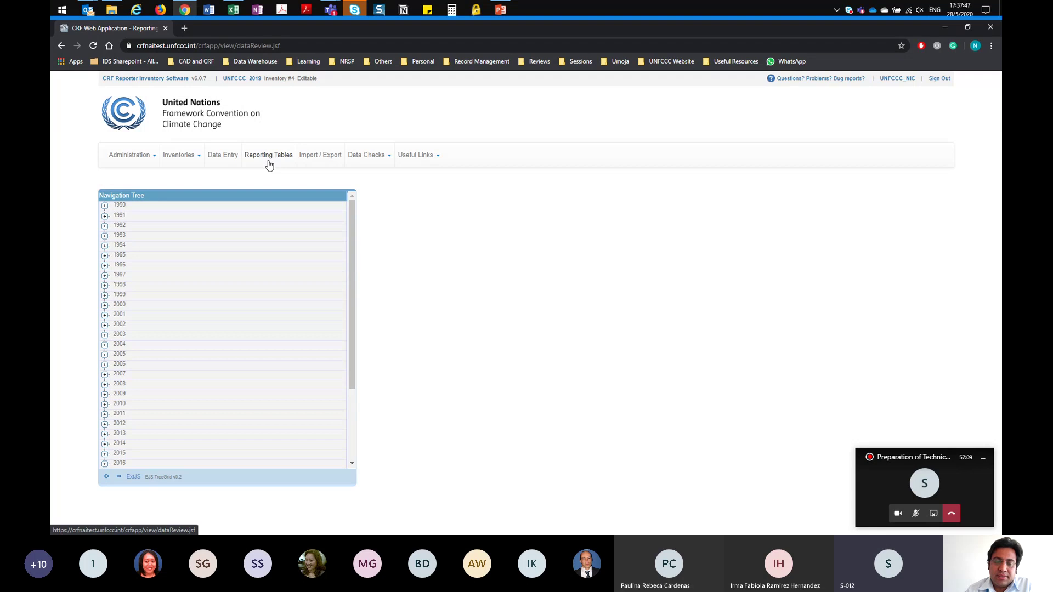
click(106, 206)
click(115, 216)
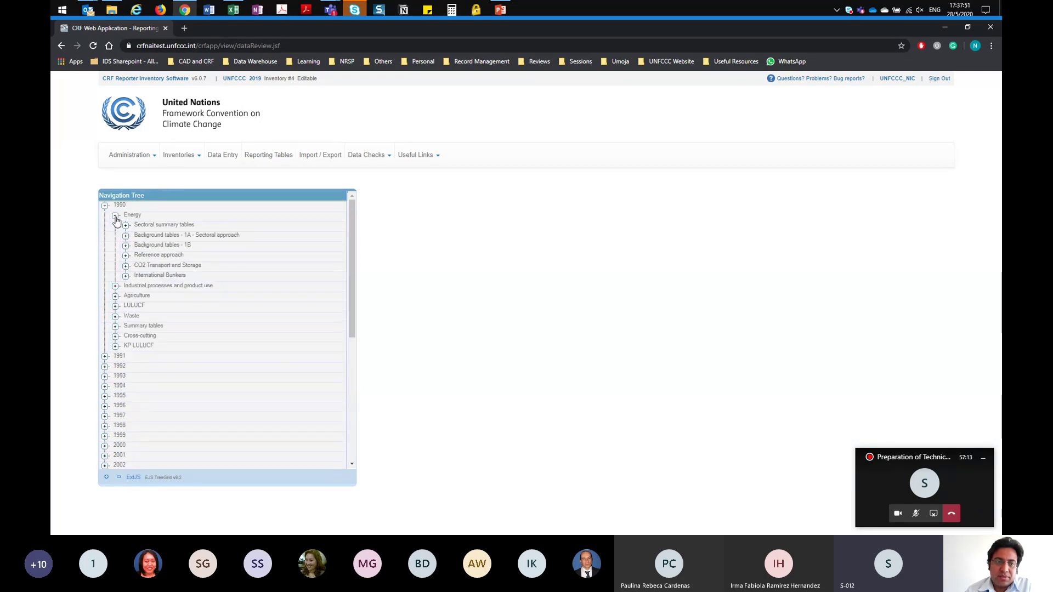
click(126, 226)
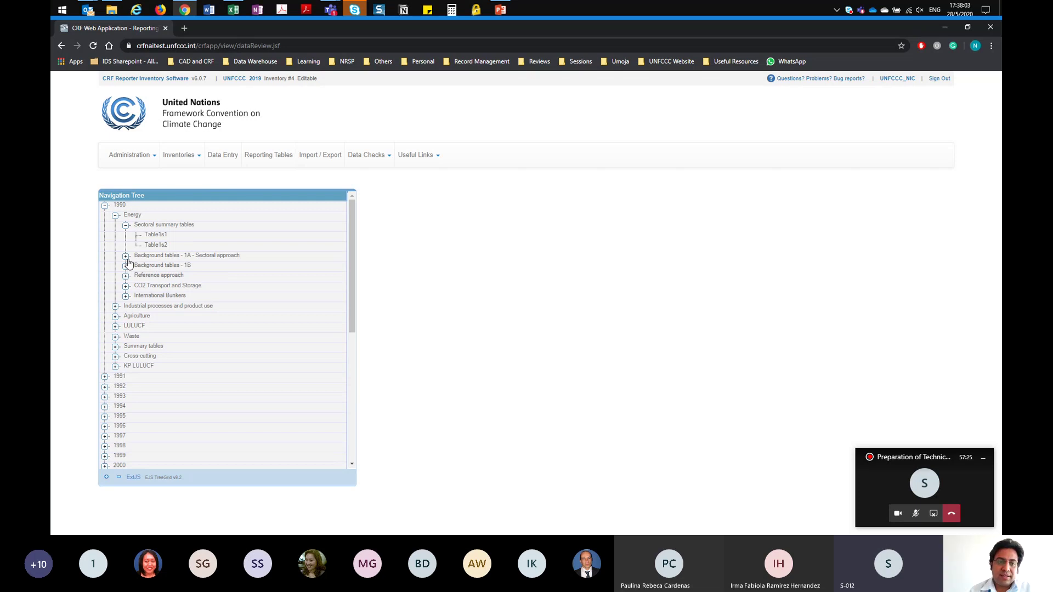
click(126, 257)
click(158, 268)
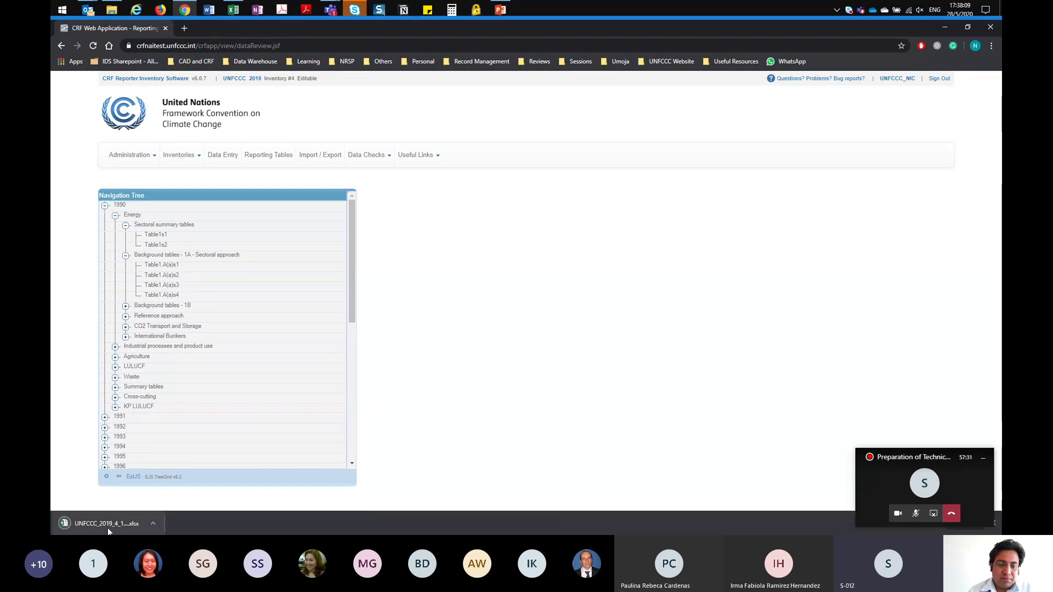
click(107, 527)
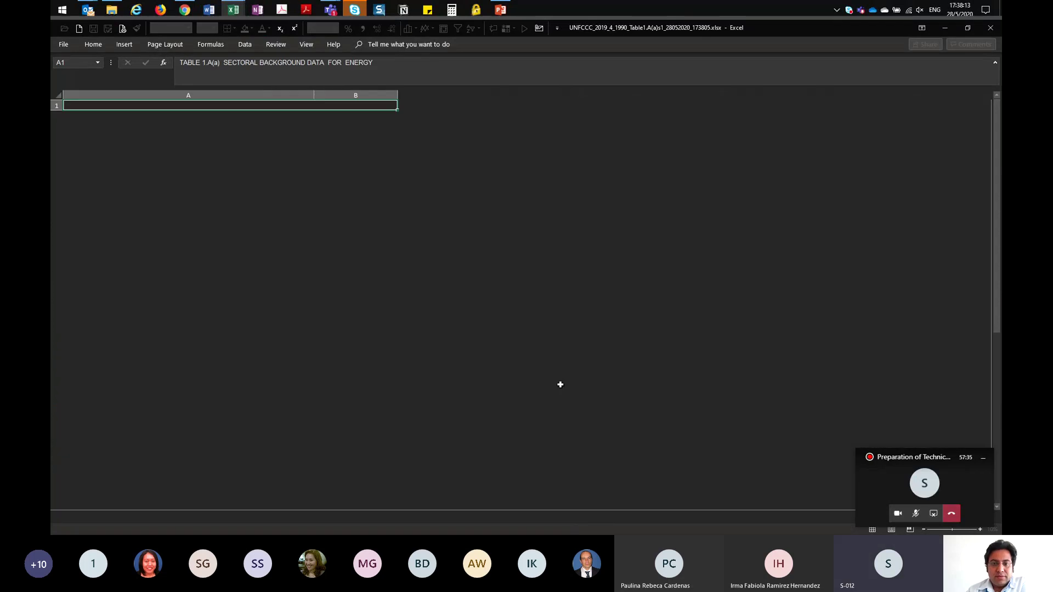
Step: Scroll to the 1.A.1.c.i Manufacture of solid fuels rows and check the Gaseous Fuels value 1234
scroll(486, 371, down, 2)
scroll(484, 373, up, 1)
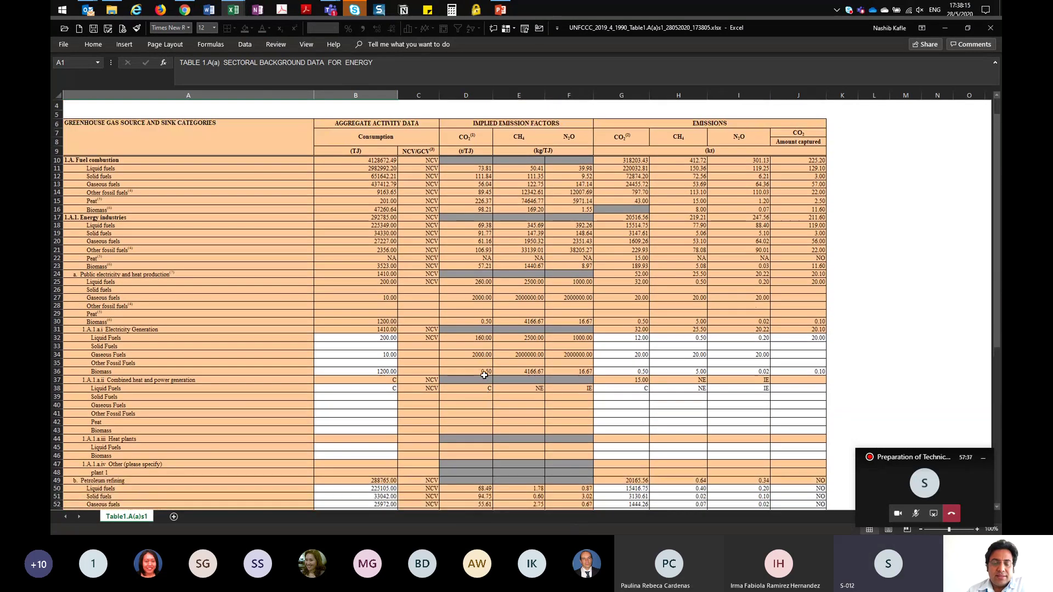
scroll(483, 375, up, 1)
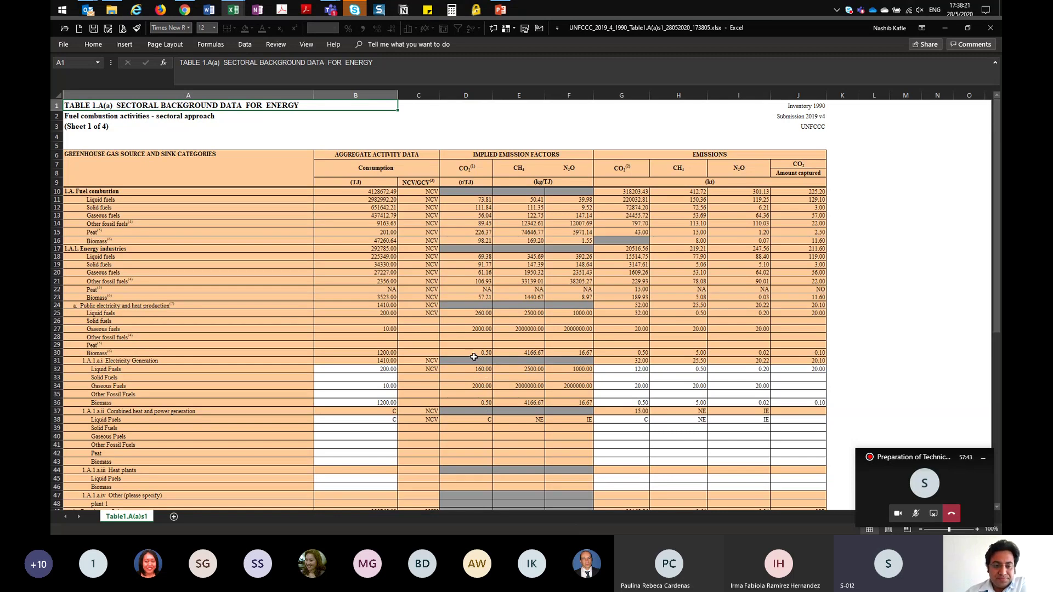
scroll(479, 352, down, 6)
scroll(475, 357, down, 3)
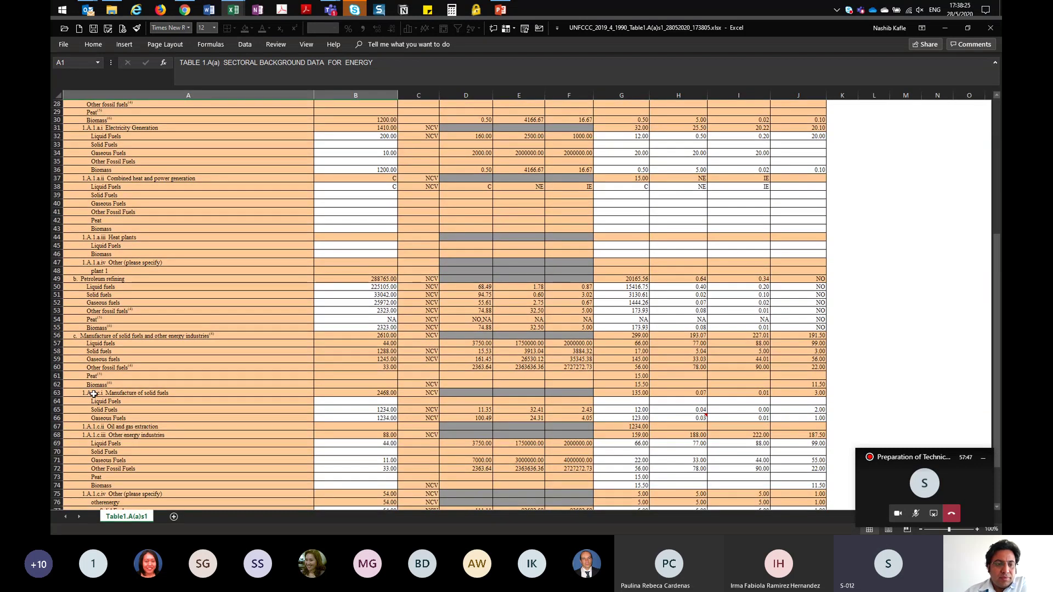
click(94, 394)
click(105, 418)
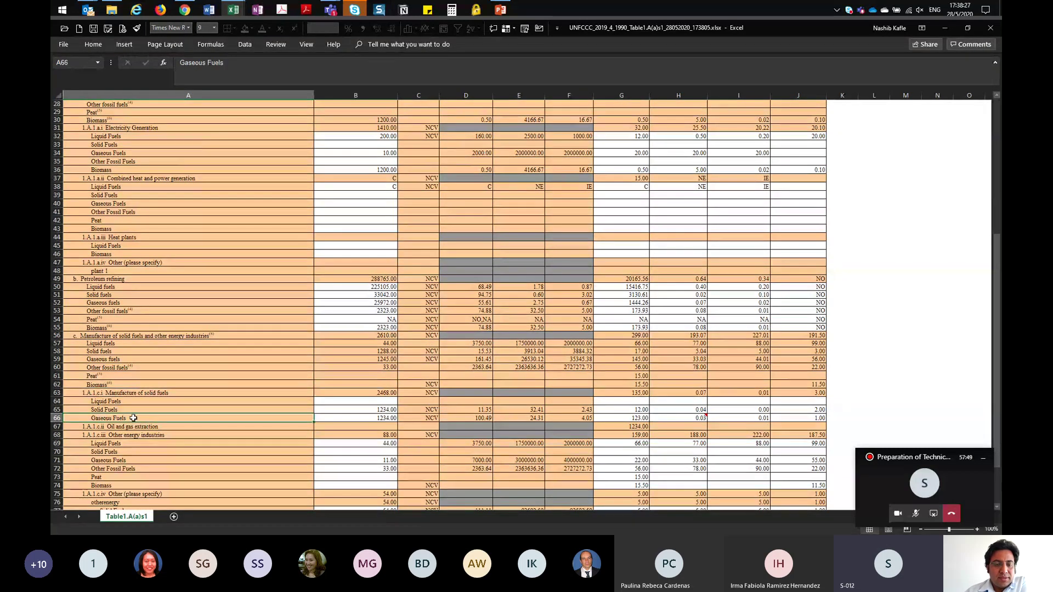
click(361, 419)
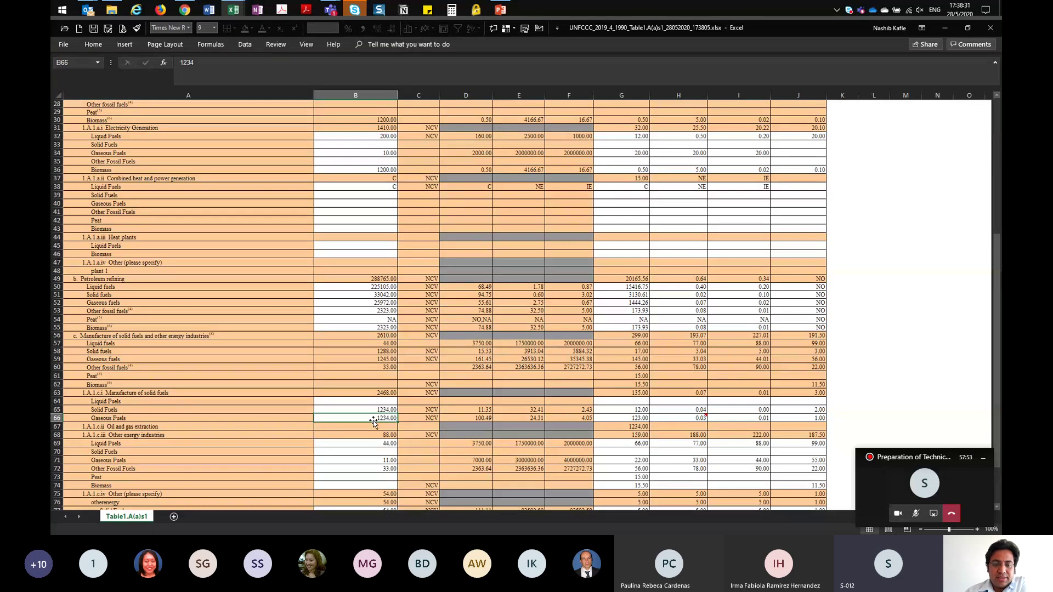
Step: Select the solid and gaseous fuel cells to confirm they sum to the 2468.00 total
drag(376, 402, 378, 351)
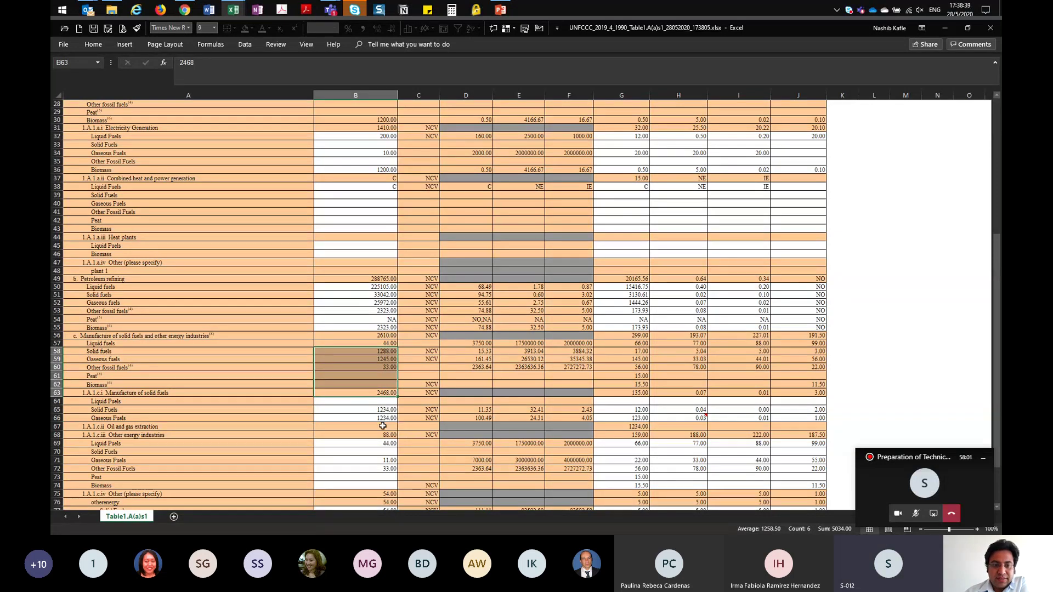
click(357, 419)
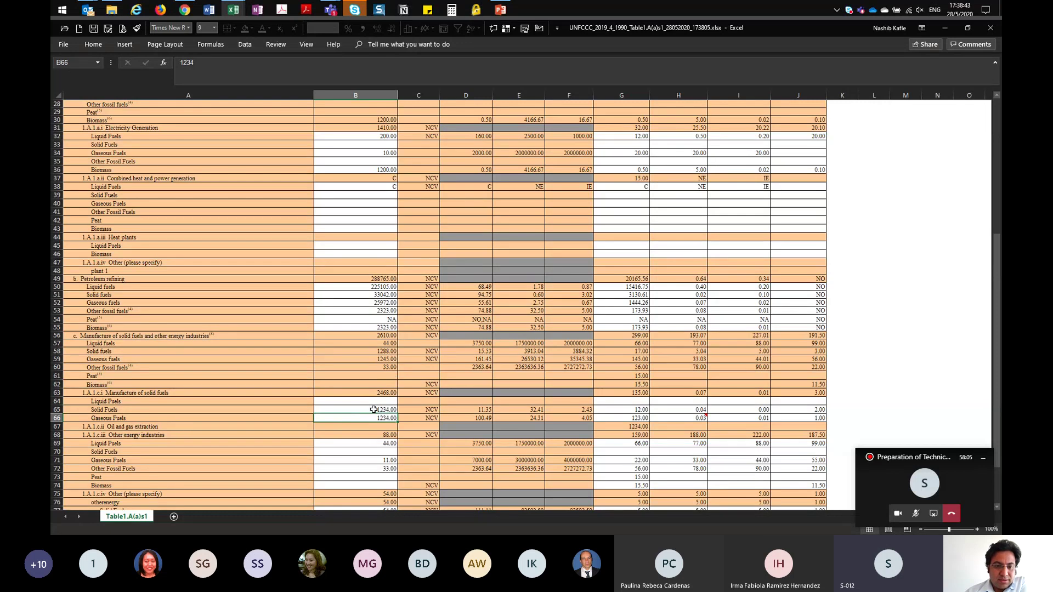
click(370, 409)
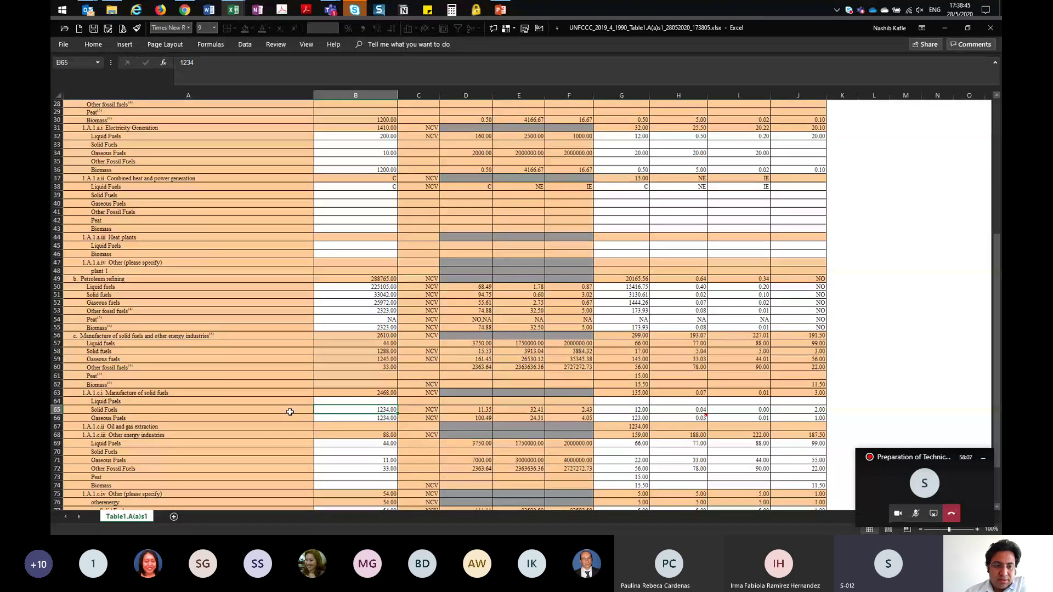
drag(369, 418, 369, 409)
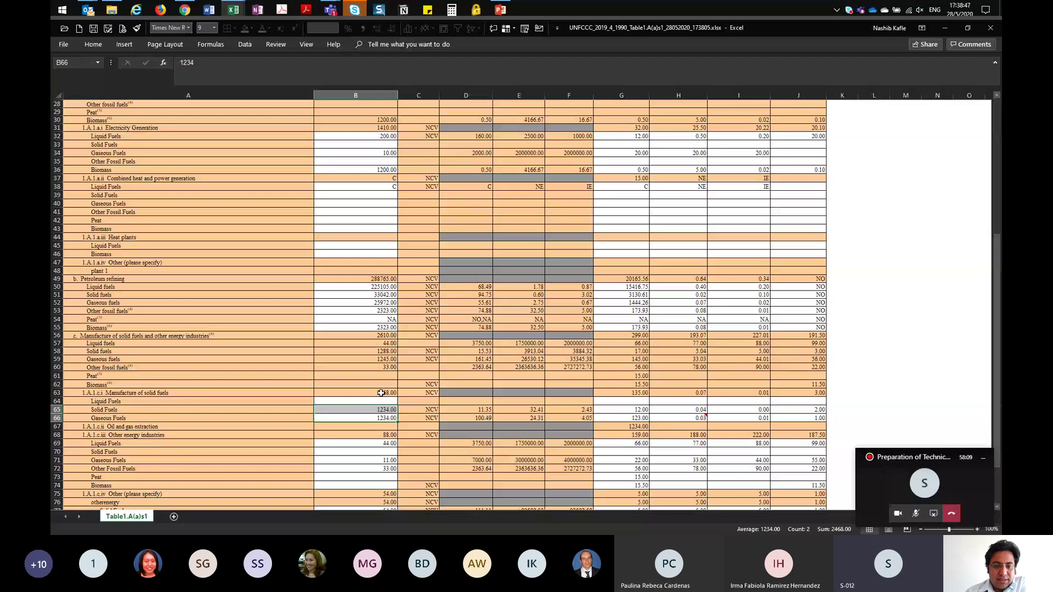
click(382, 393)
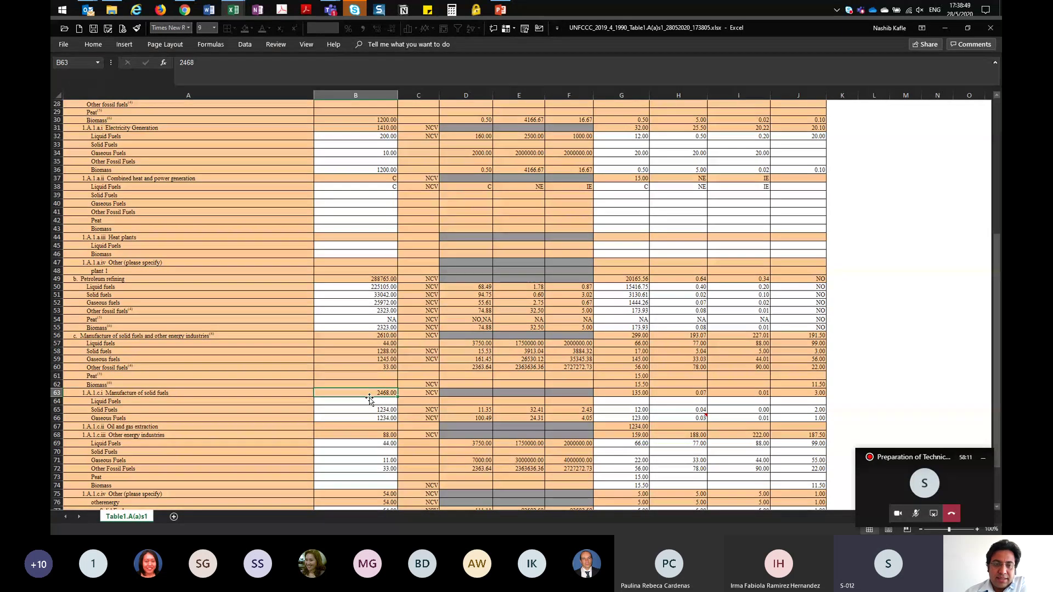
Step: Minimize the Table1.A(a)s1 workbook
scroll(259, 265, up, 4)
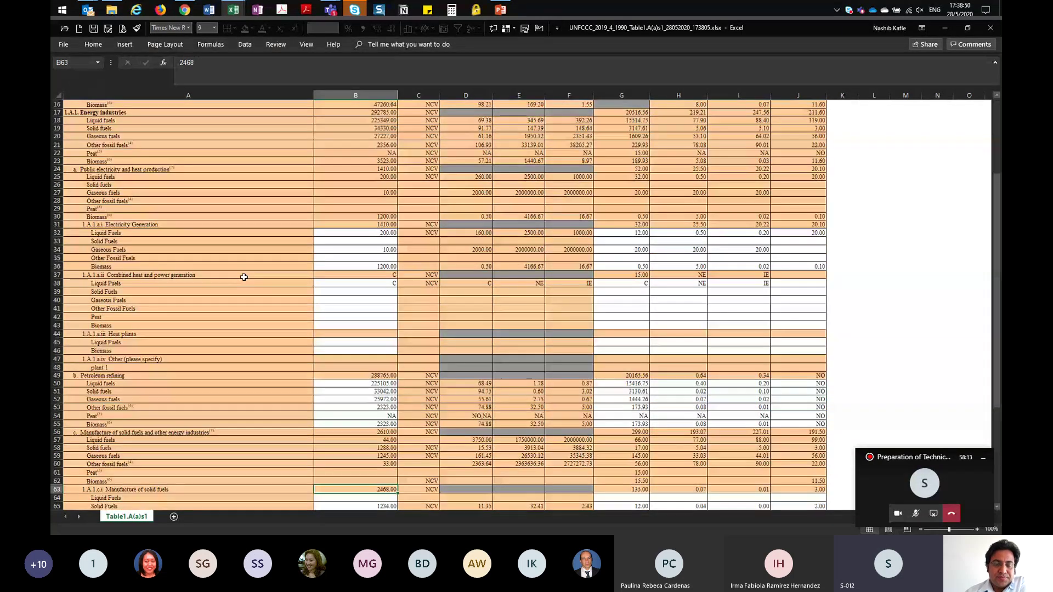
scroll(243, 277, up, 5)
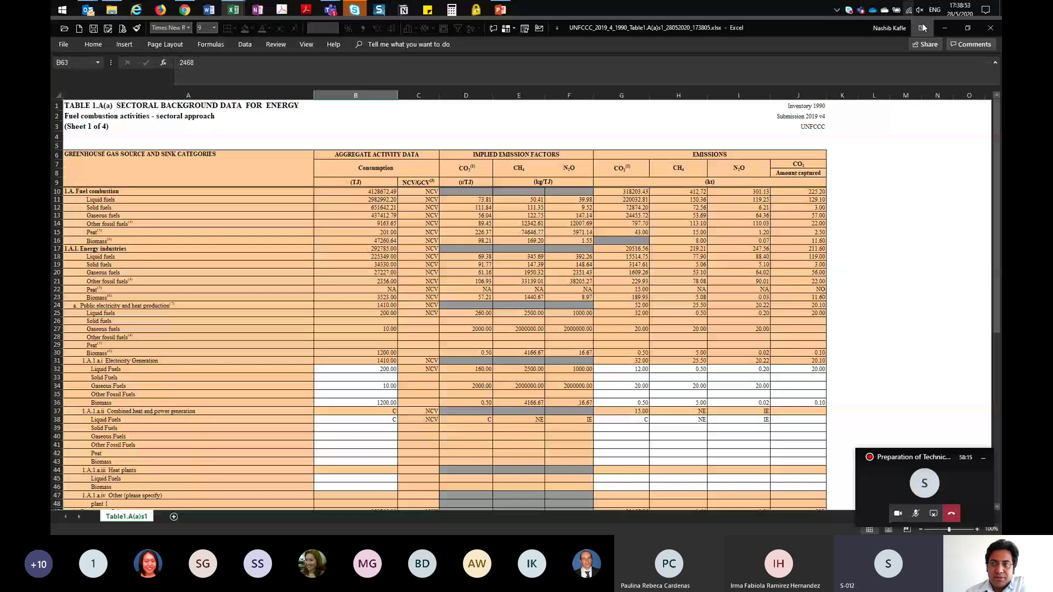
click(947, 34)
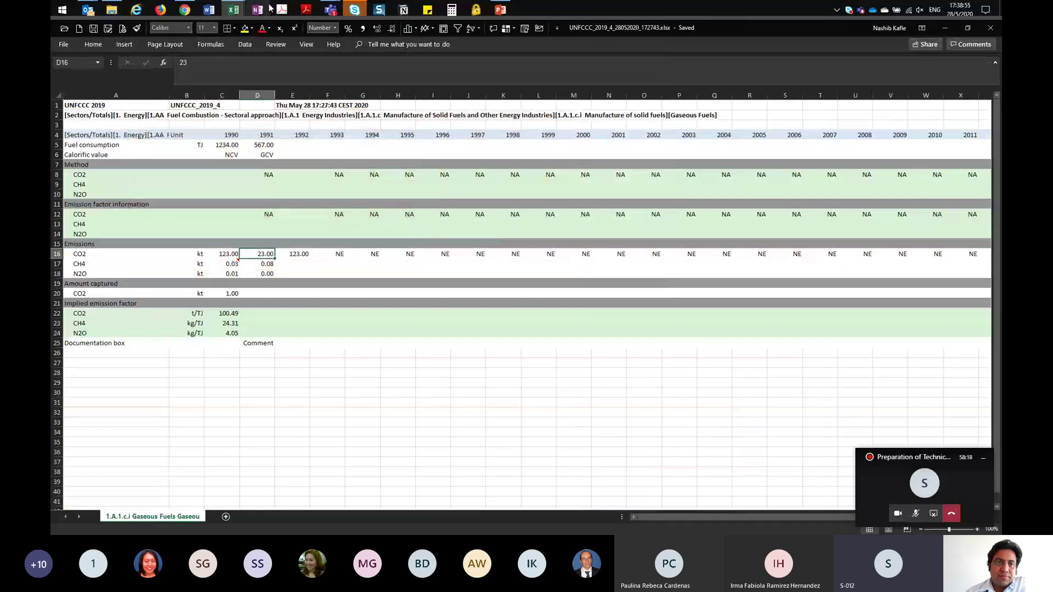
Step: In CRF Reporter, open the Import / Export page's My Data Export job history
click(185, 10)
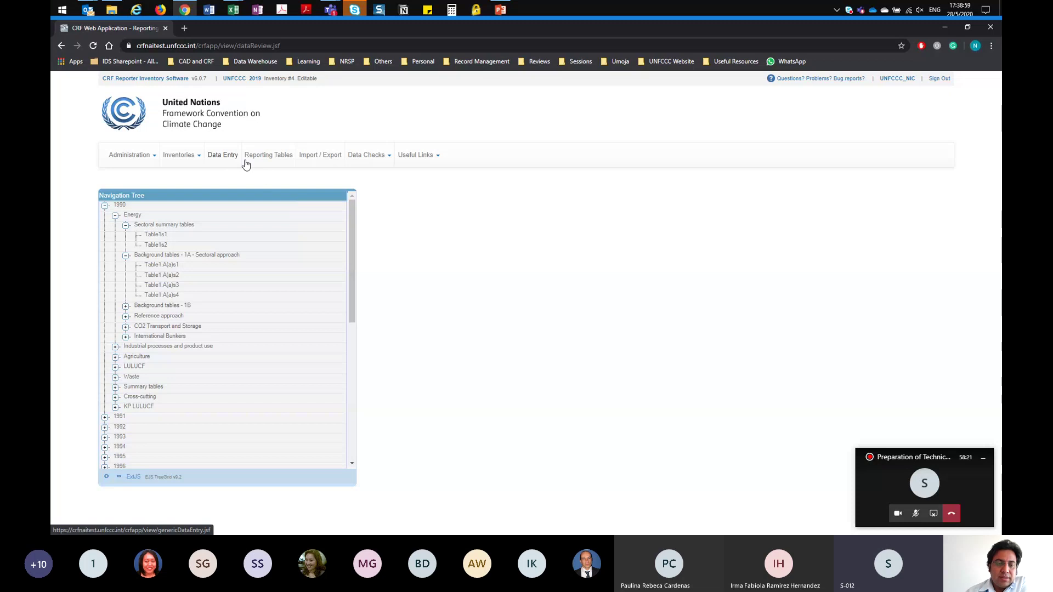
click(321, 157)
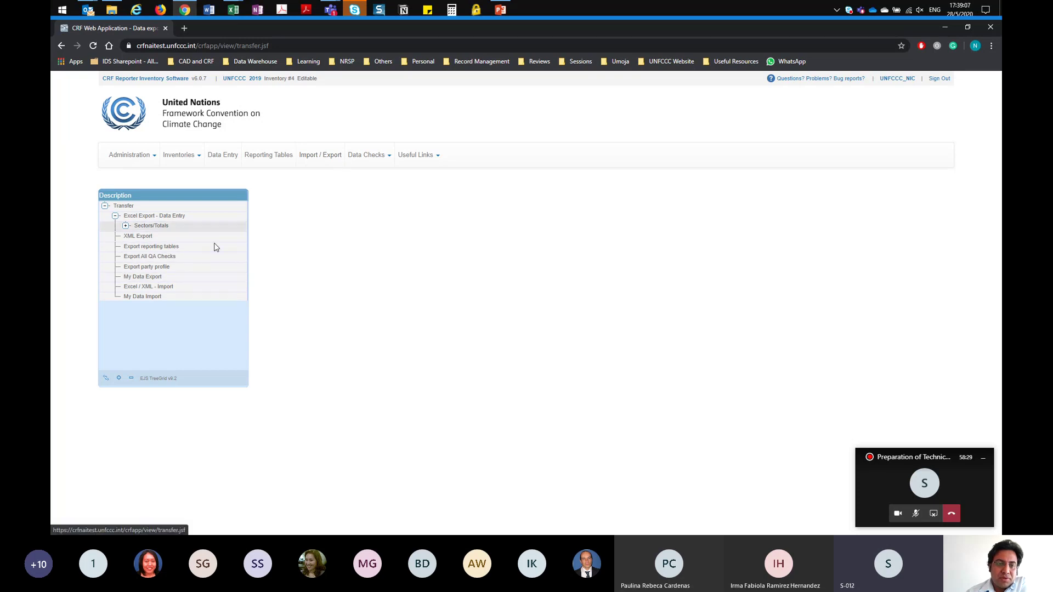
click(150, 279)
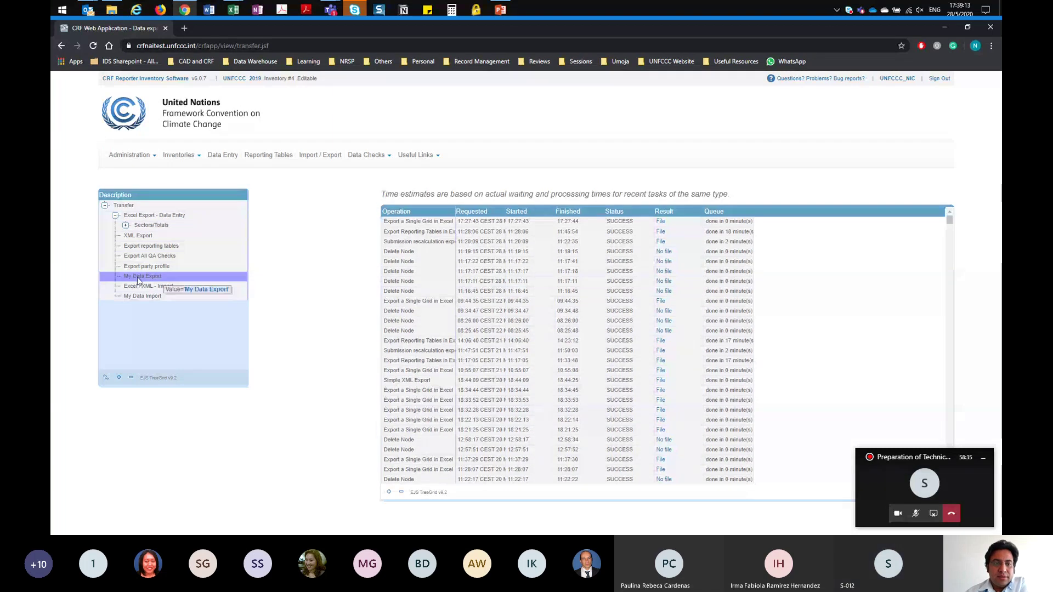
Step: Show the Export reporting tables options, with With data set and KP tables included
click(162, 247)
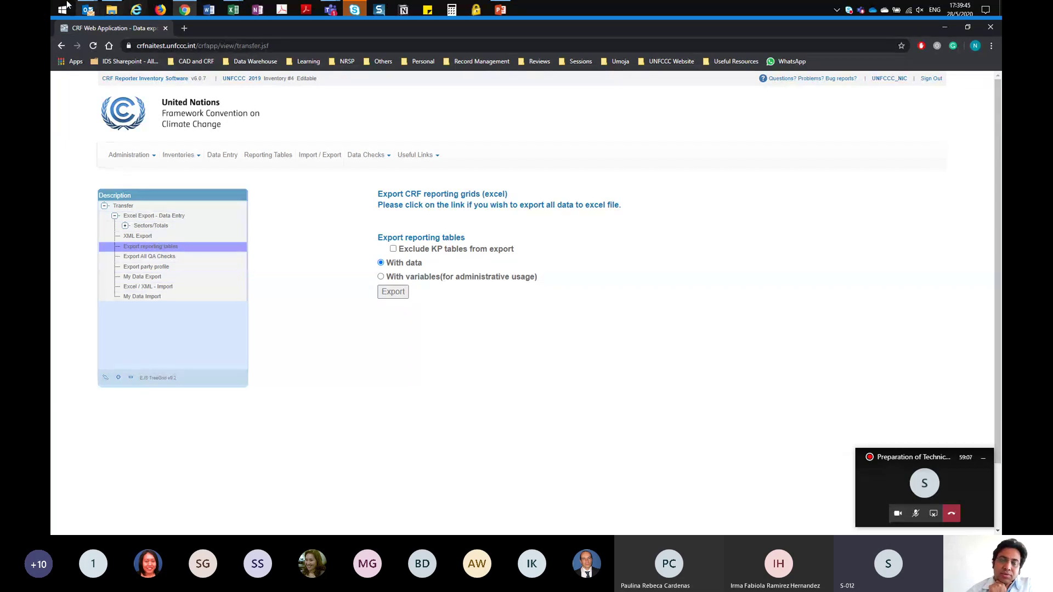
Step: Open the exported zip archive from Downloads in 7-Zip File Manager
click(109, 11)
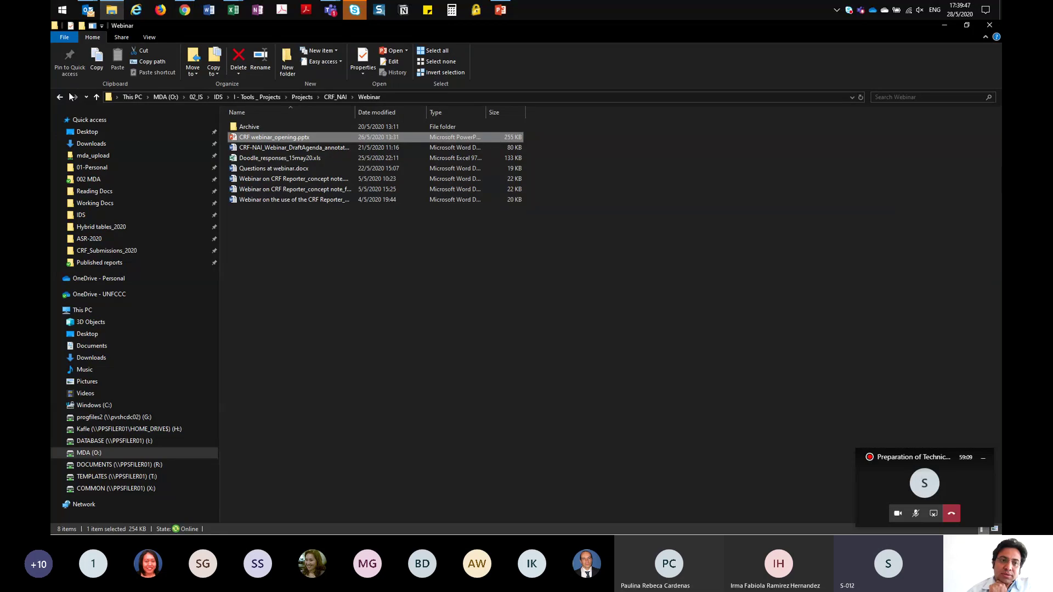
click(87, 145)
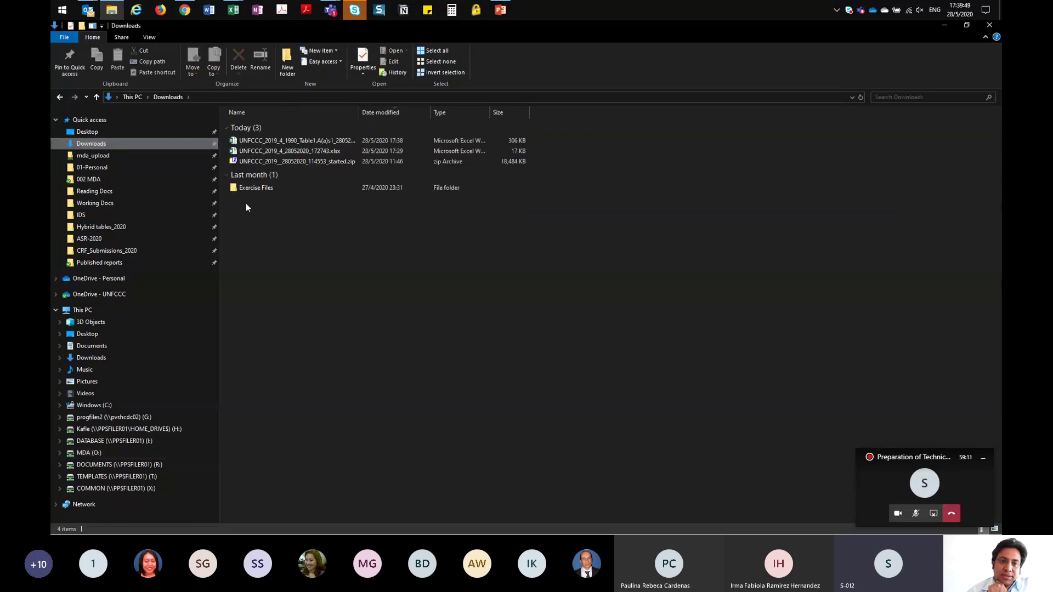
double_click(283, 162)
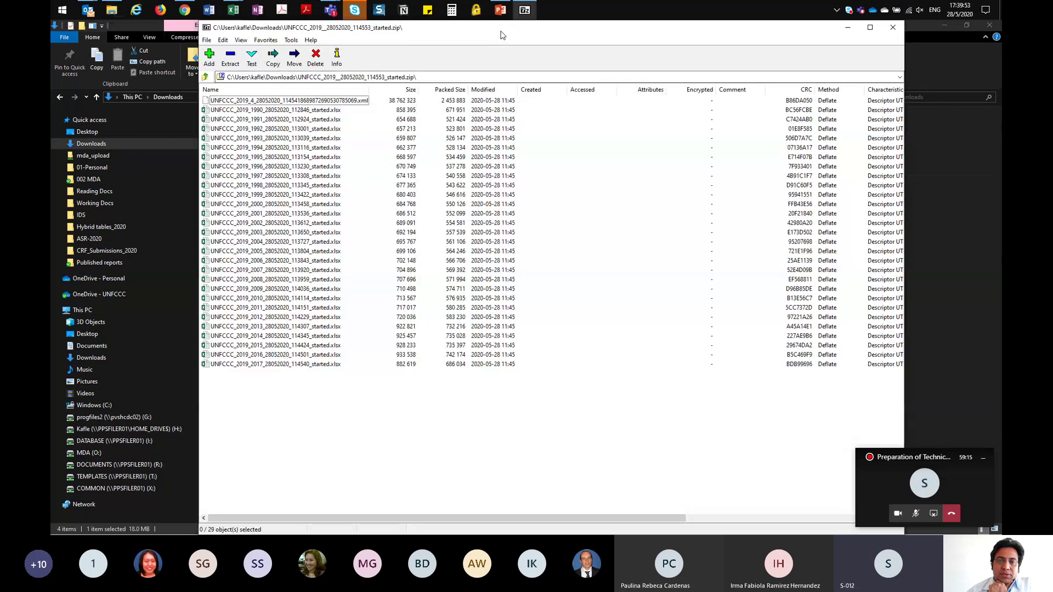
drag(500, 34, 640, 75)
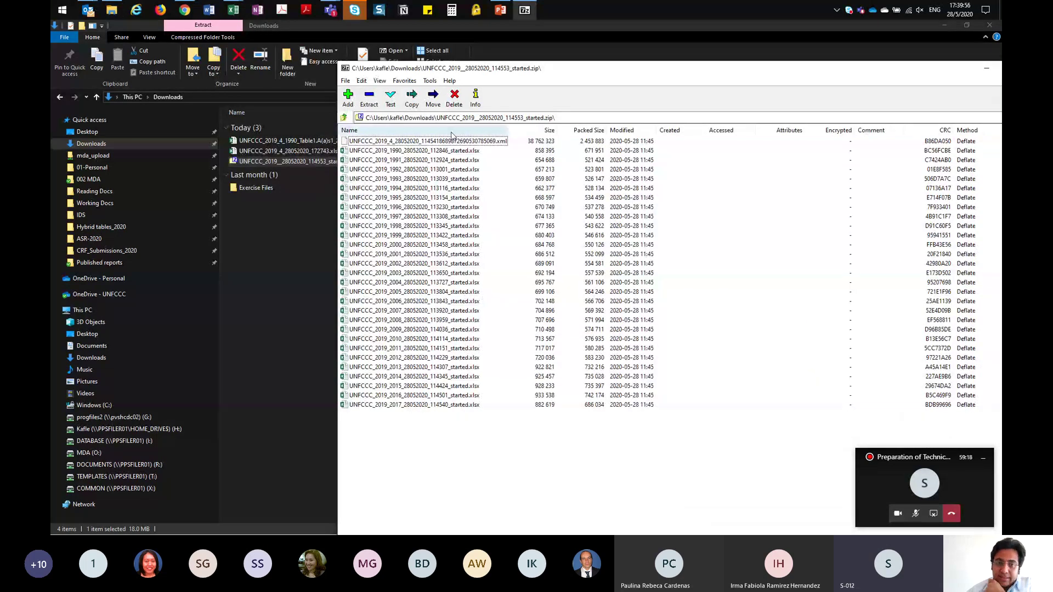
Step: Try opening the 1990 workbook from the archive and dismiss the file-not-found error
click(387, 151)
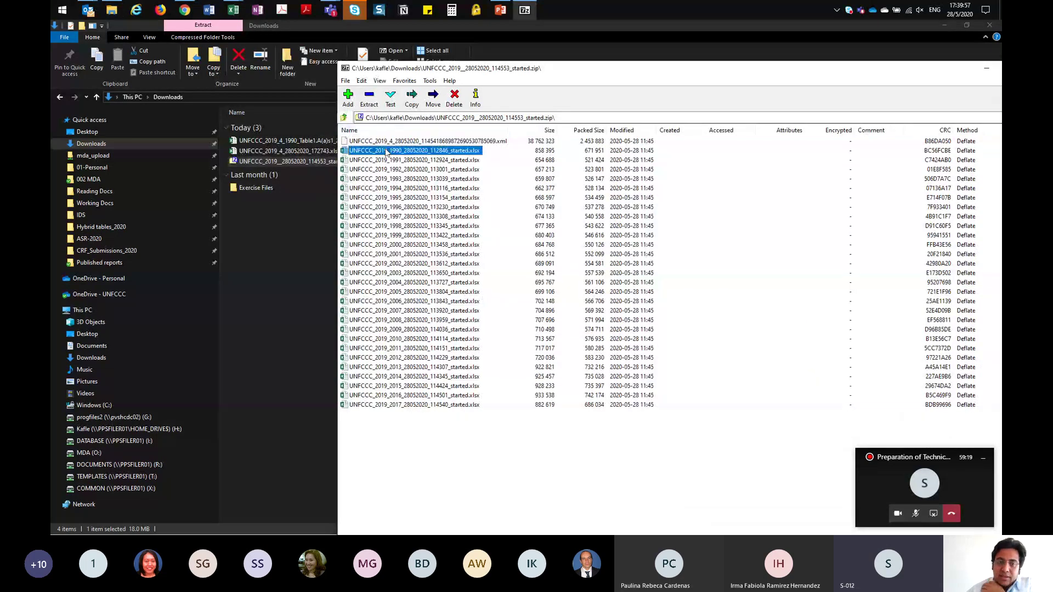
click(383, 406)
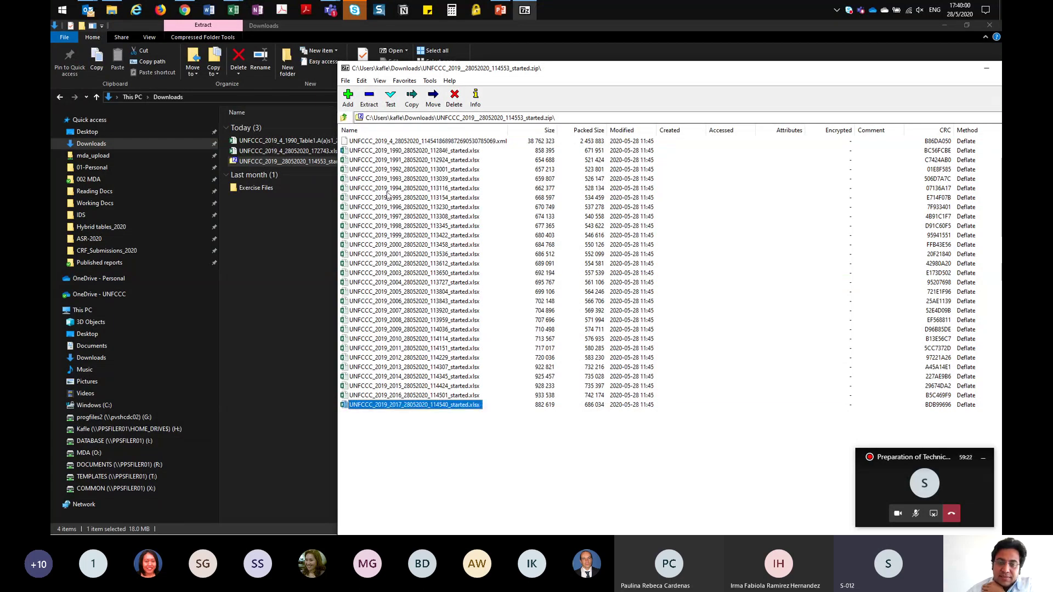
click(390, 153)
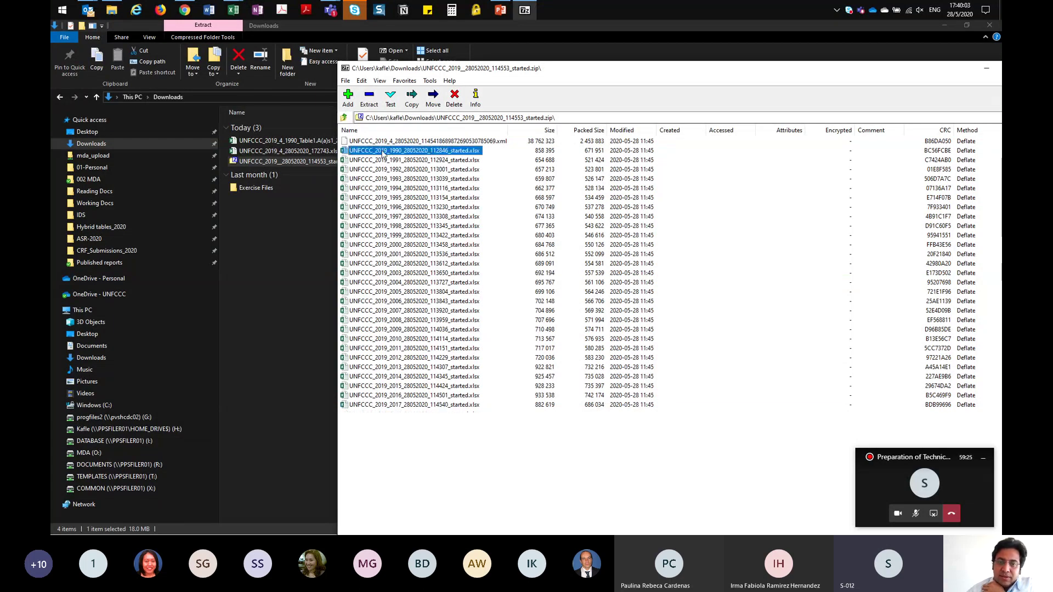
key(alt+Tab)
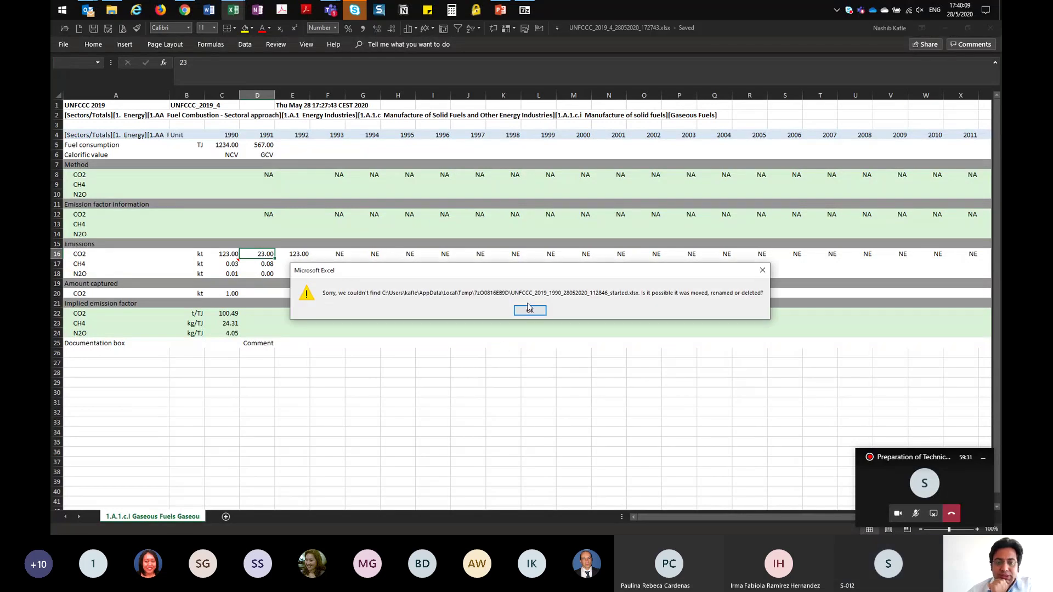
click(524, 311)
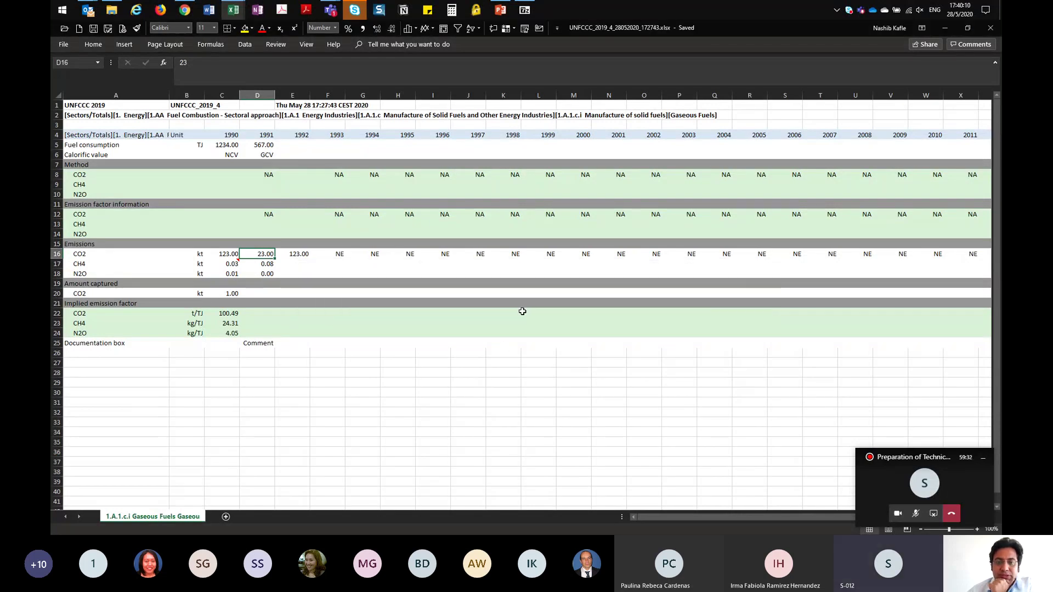
Step: Open the 1991 workbook from the archive in Excel
click(111, 10)
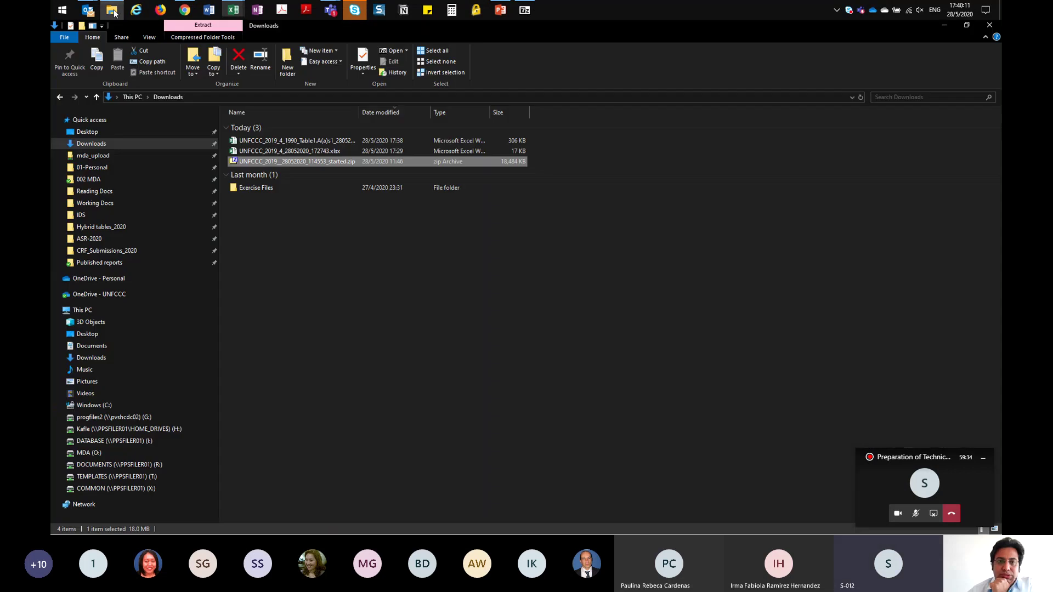
click(528, 12)
click(386, 160)
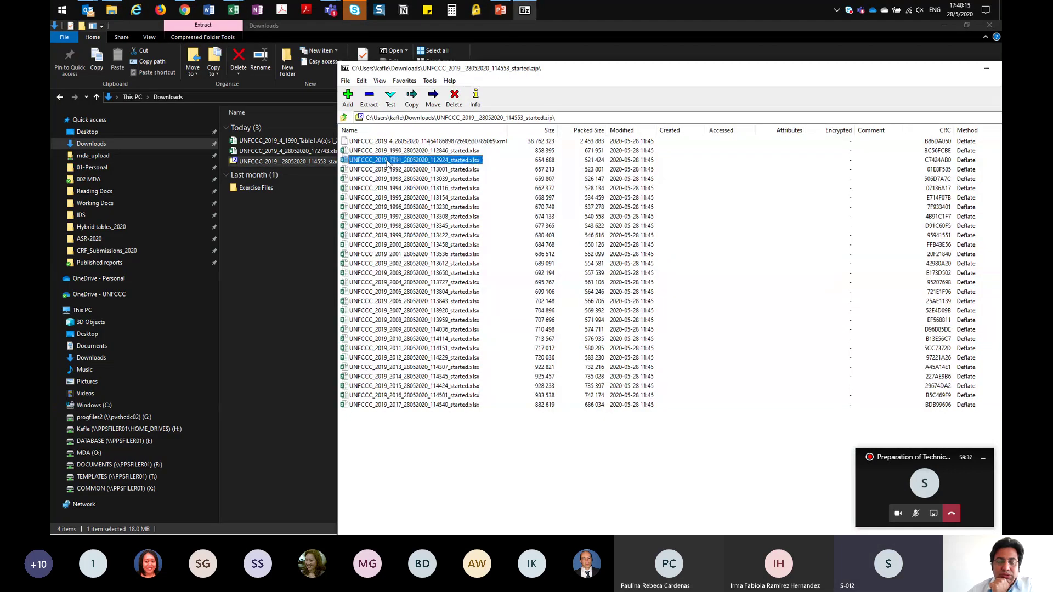
key(alt+Tab)
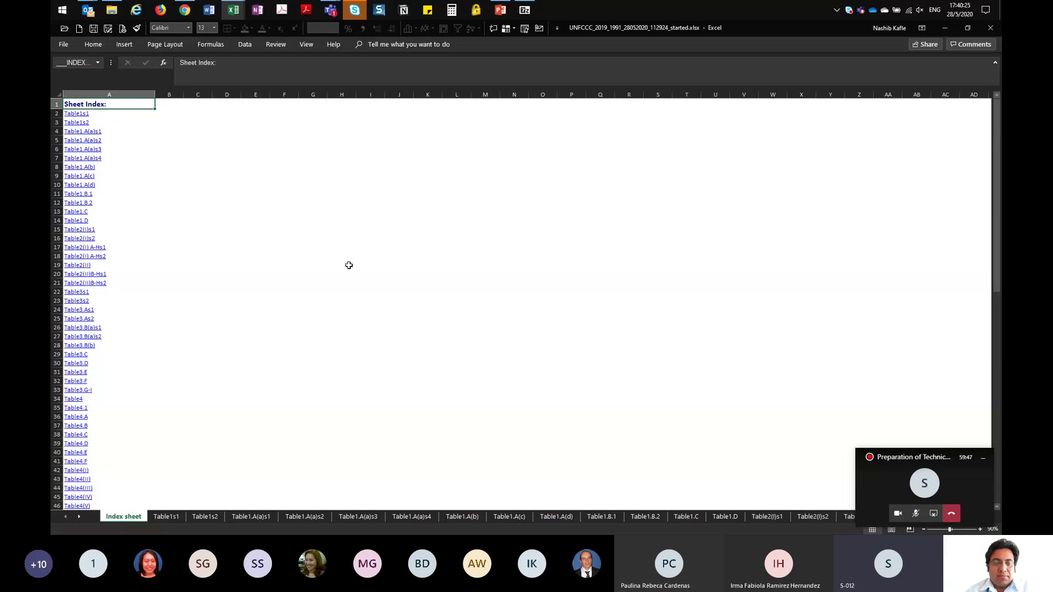
Step: Jump from the 1991 workbook's Index sheet to Table1.A(a)s1 and scroll through it
scroll(320, 295, down, 9)
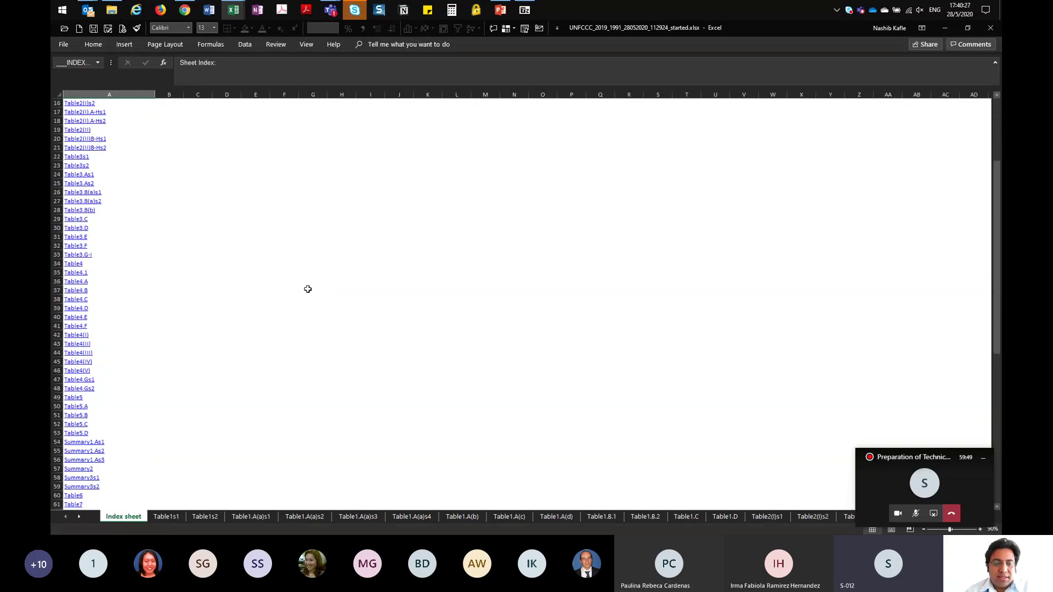
scroll(290, 283, down, 4)
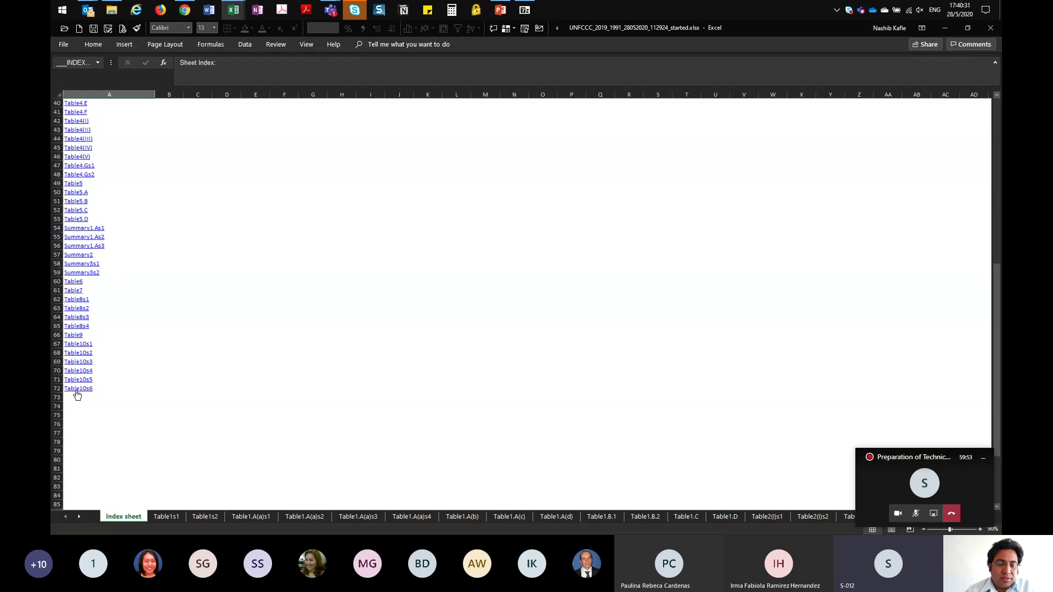
scroll(155, 388, up, 13)
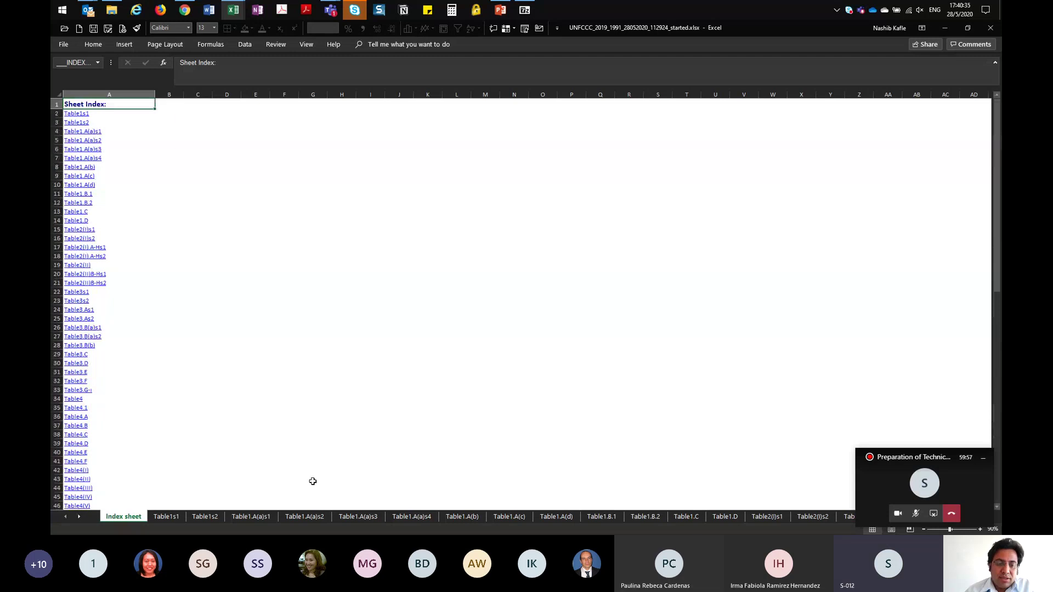
click(80, 132)
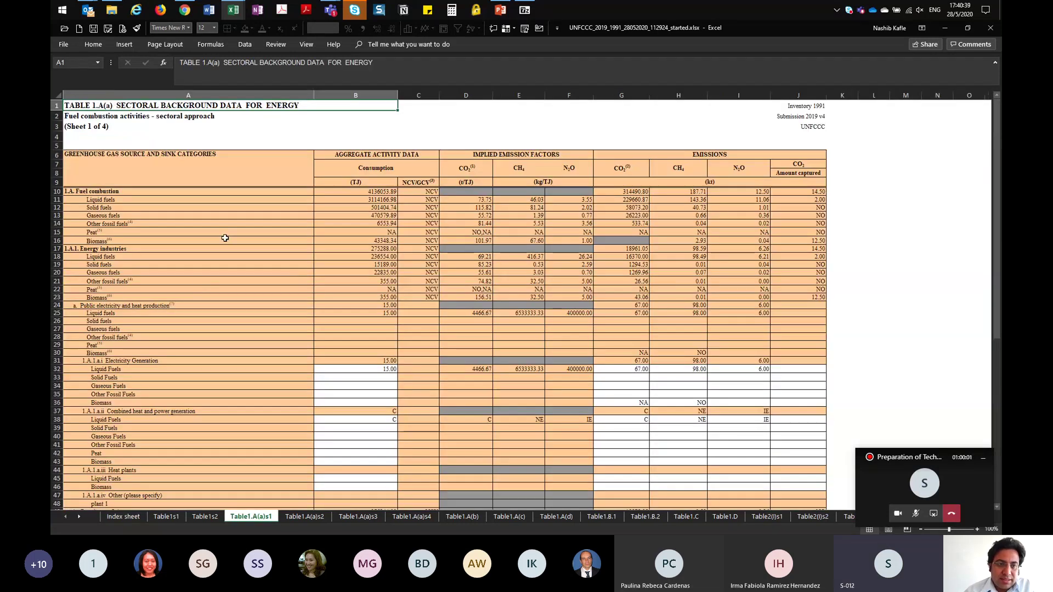
scroll(315, 302, down, 1)
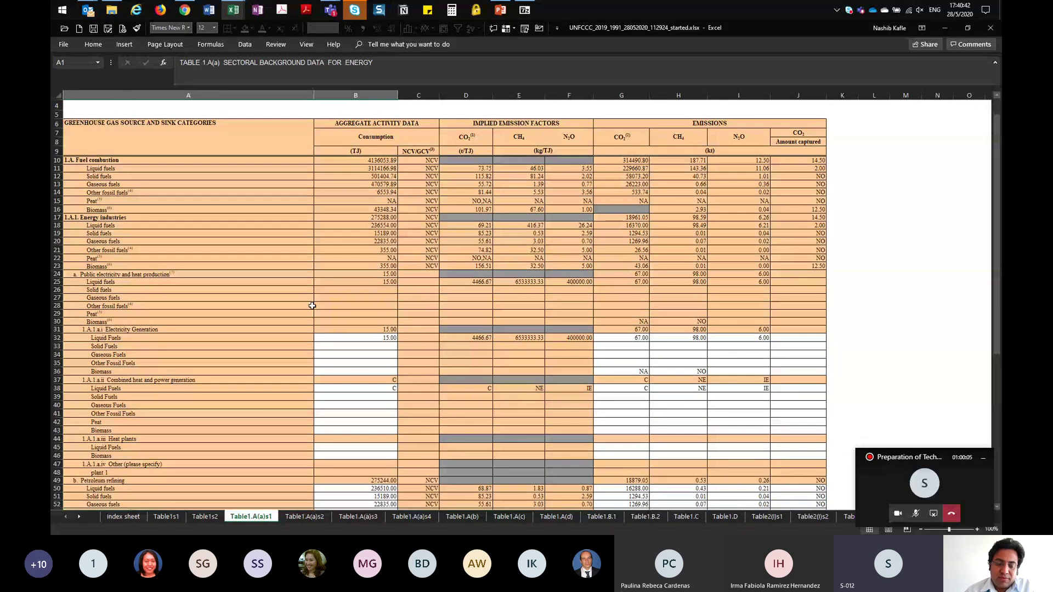
scroll(313, 306, down, 6)
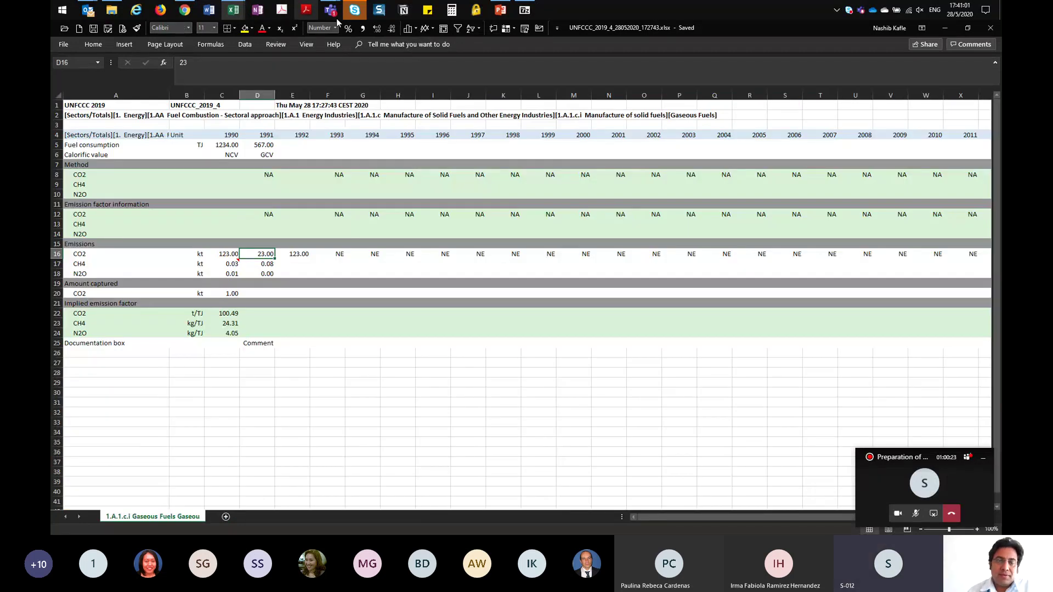
Step: Show CRF Reporter's Excel / XML - Import form, then bring the Teams meeting window forward
mouse_move(227, 14)
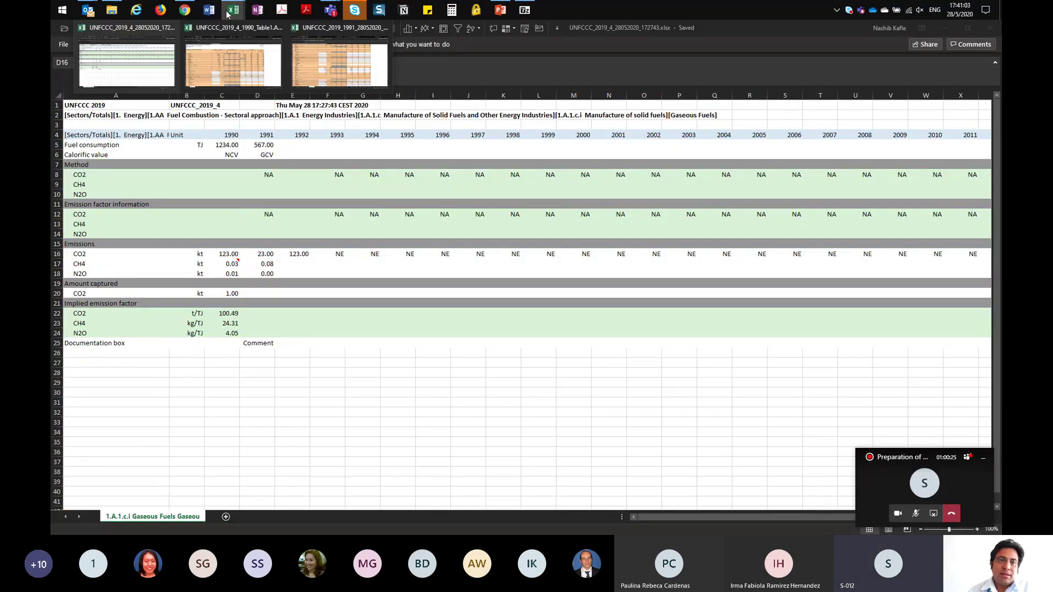
click(185, 10)
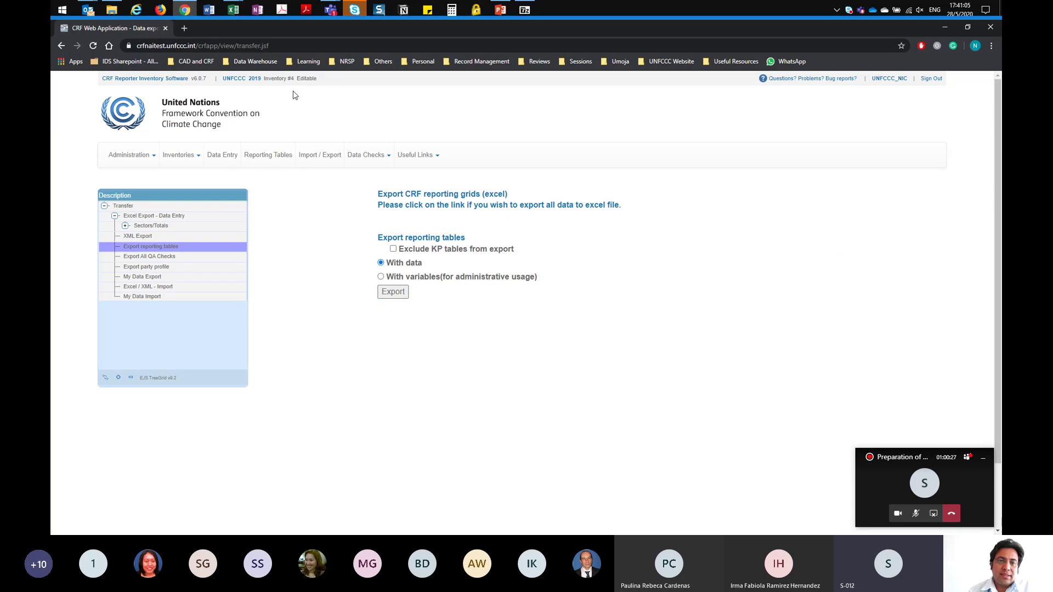
click(141, 288)
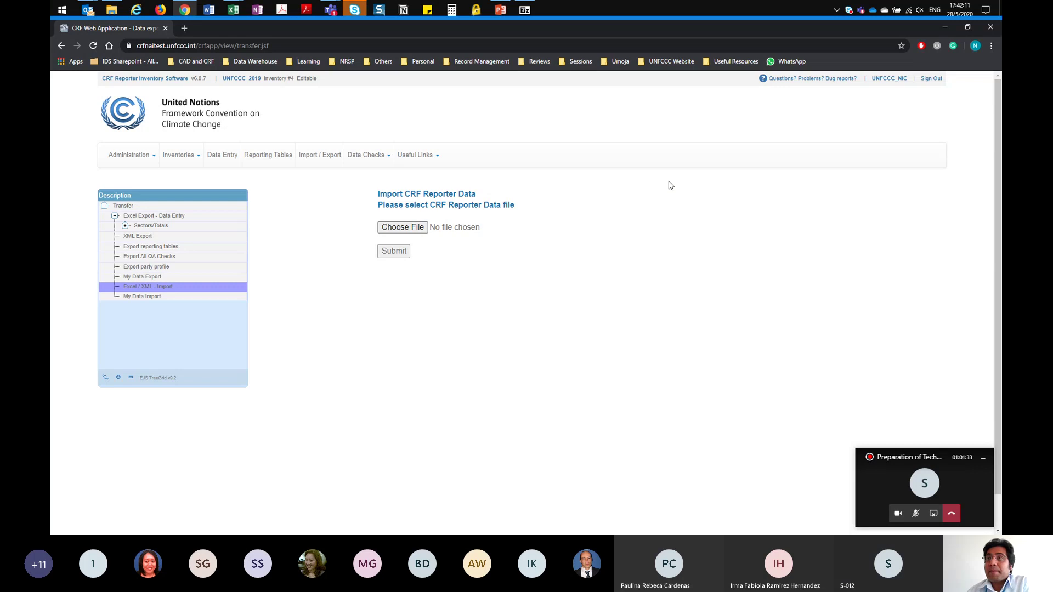
click(333, 14)
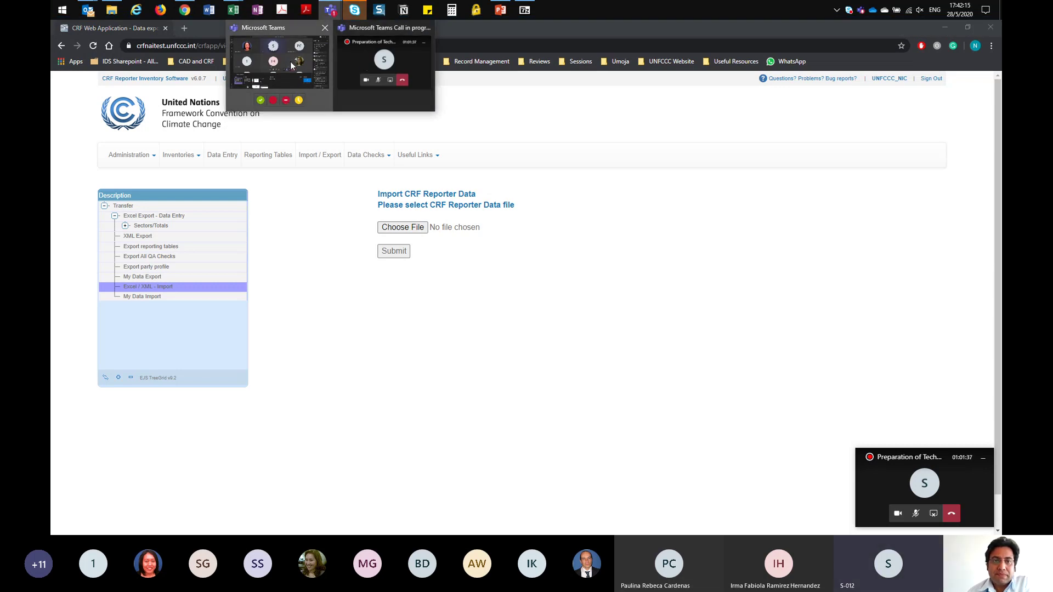
click(290, 61)
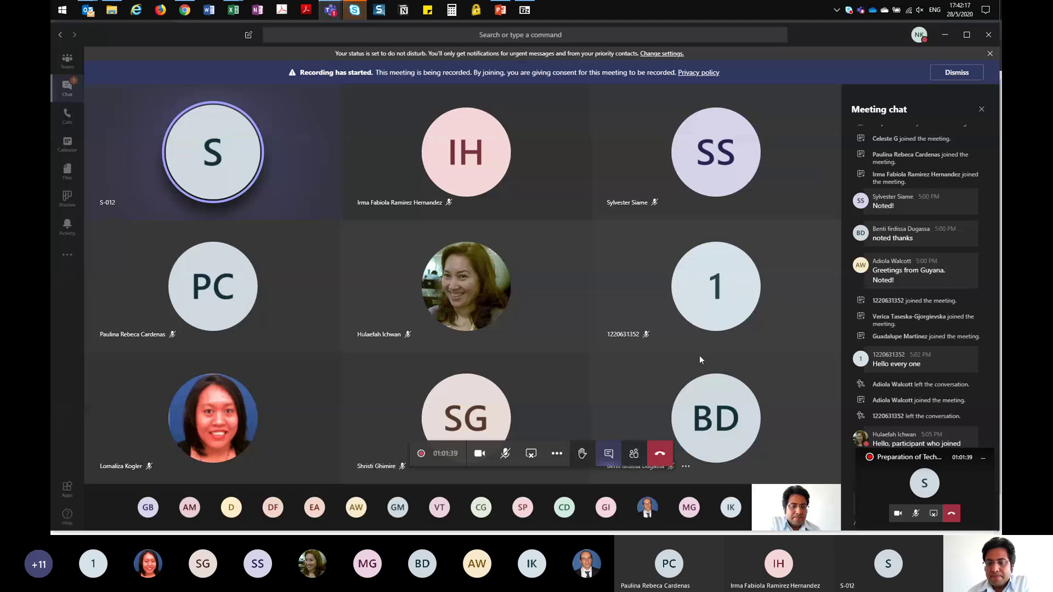